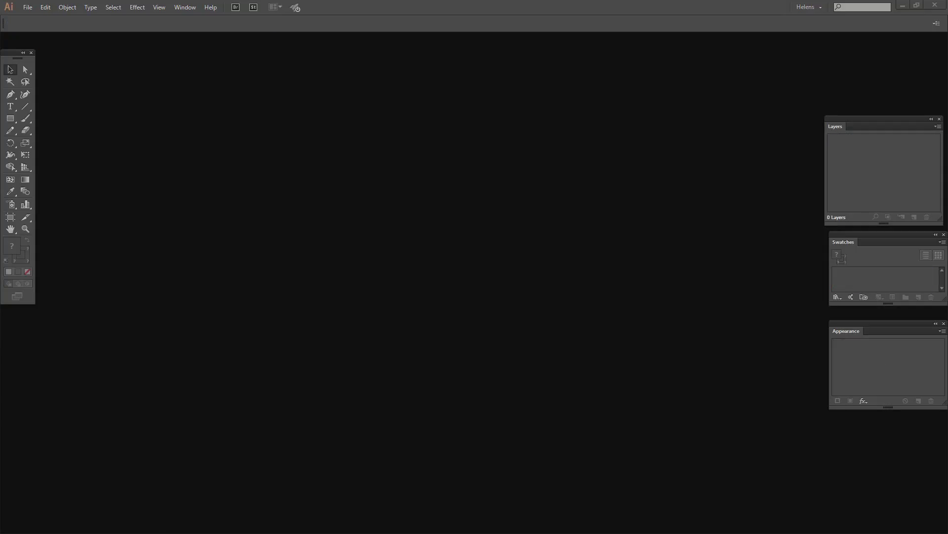
Create a new document 600 px wide and 600 px high.
{"action": "left_click", "coordinate": [28, 7]}
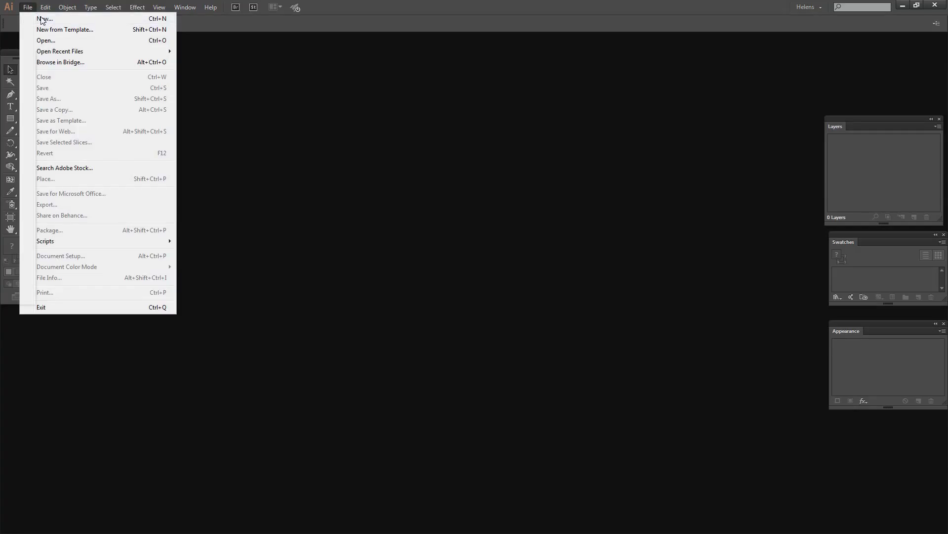
{"action": "left_click", "coordinate": [43, 19]}
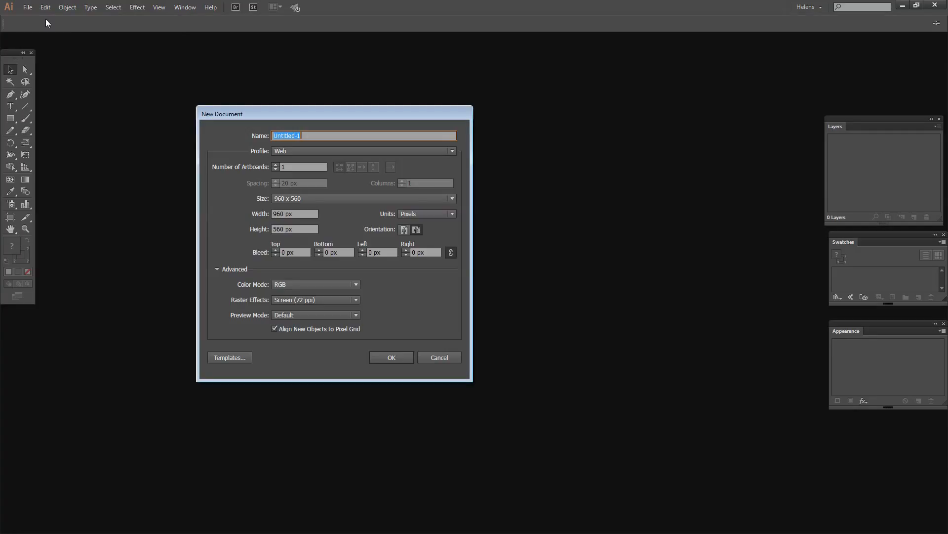
{"action": "left_click", "coordinate": [306, 214]}
{"action": "type", "text": "600"}
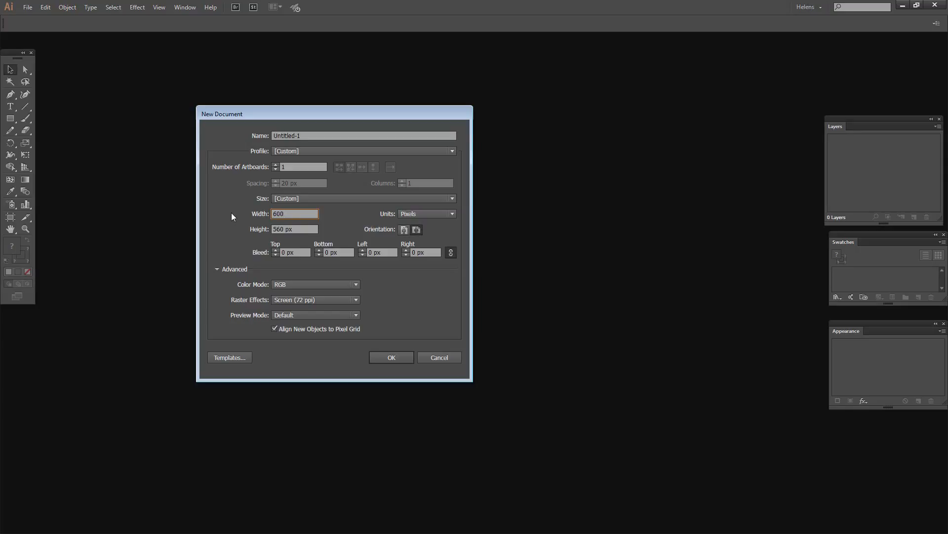
{"action": "key", "text": "Tab"}
{"action": "type", "text": "600"}
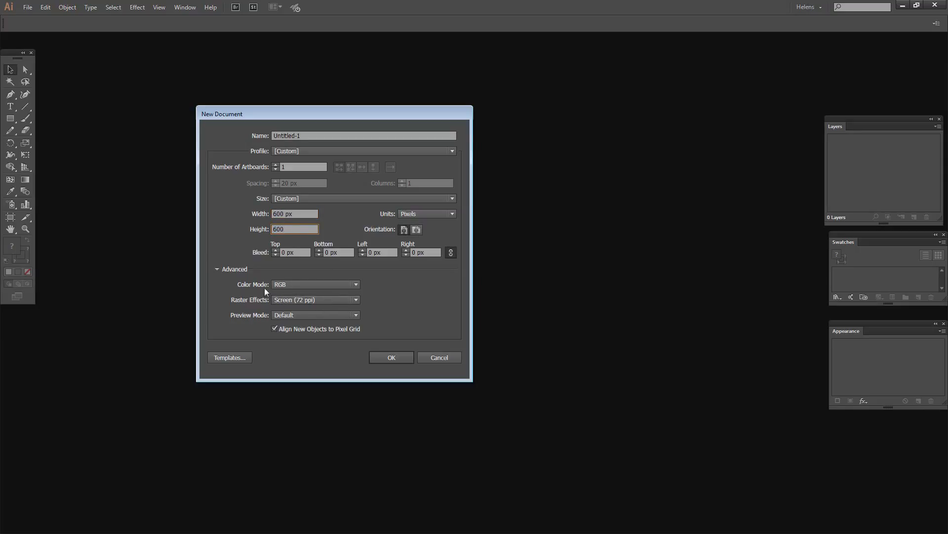
{"action": "left_click", "coordinate": [387, 357]}
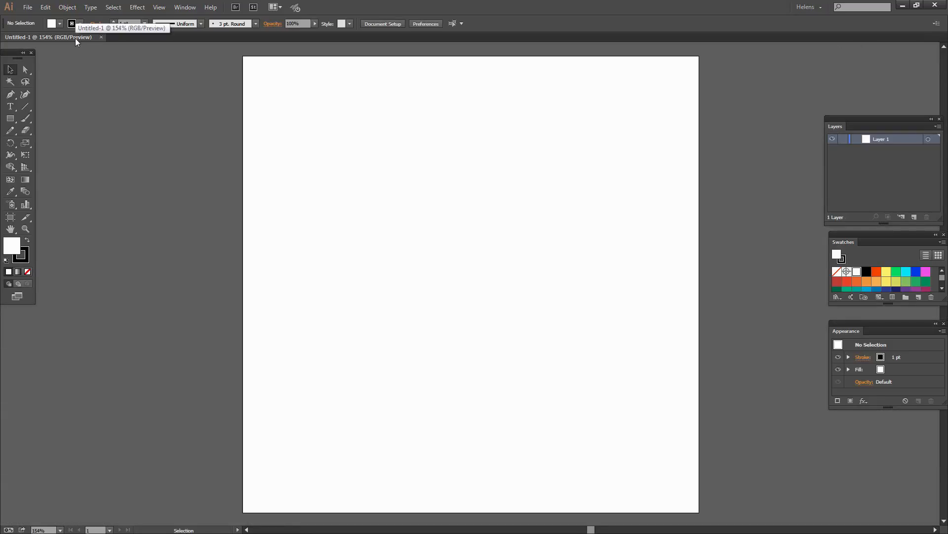
Float the document in its own smaller window and fit the whole artboard inside it.
{"action": "left_click_drag", "start_coordinate": [73, 37], "coordinate": [147, 69]}
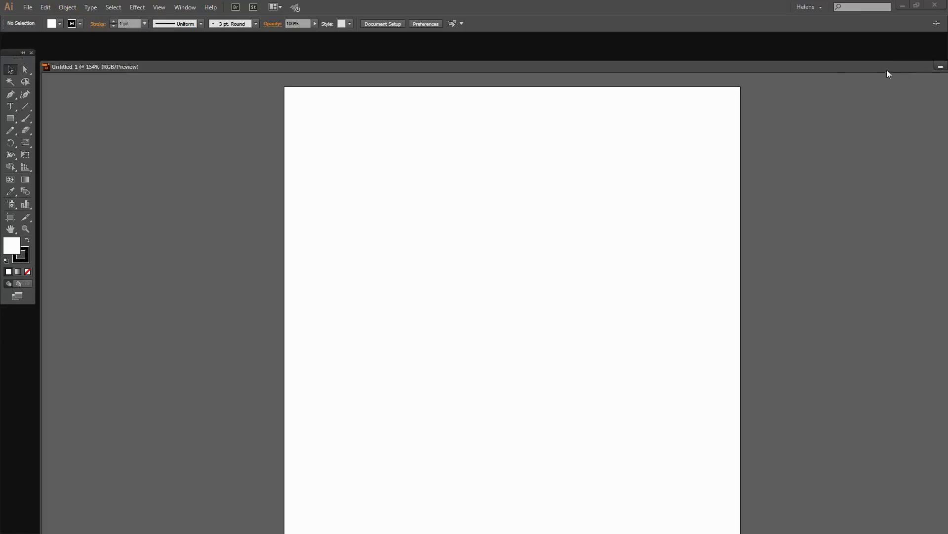
{"action": "left_click_drag", "start_coordinate": [927, 61], "coordinate": [388, 206]}
{"action": "left_click_drag", "start_coordinate": [273, 209], "coordinate": [383, 58]}
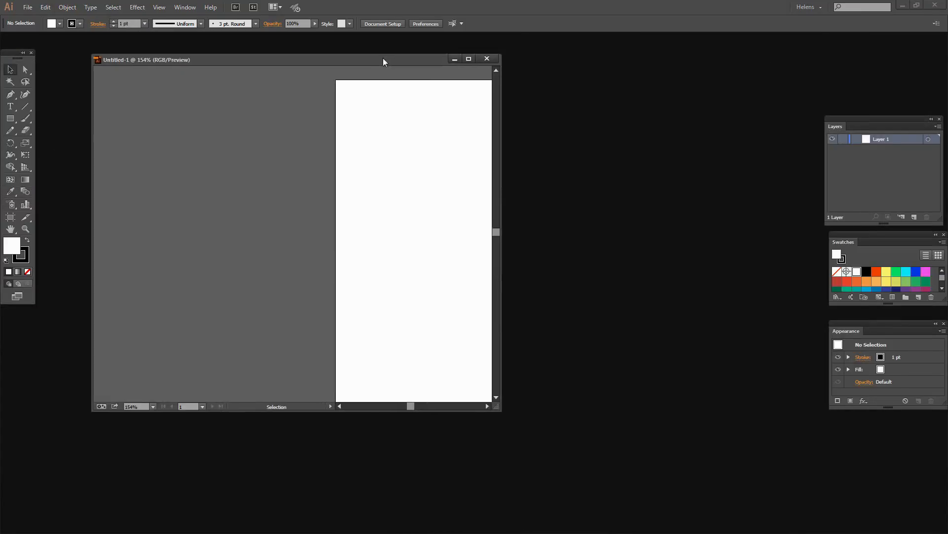
{"action": "left_click_drag", "start_coordinate": [499, 408], "coordinate": [557, 466]}
{"action": "key", "text": "ctrl+0"}
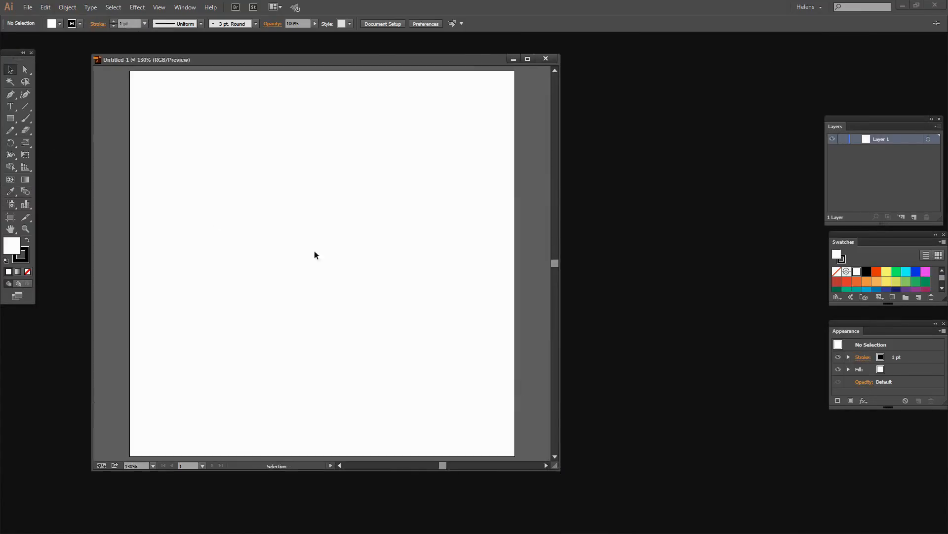
Draw a 600 x 600 px rectangle covering the artboard, with a black fill and no stroke.
{"action": "left_click", "coordinate": [10, 118]}
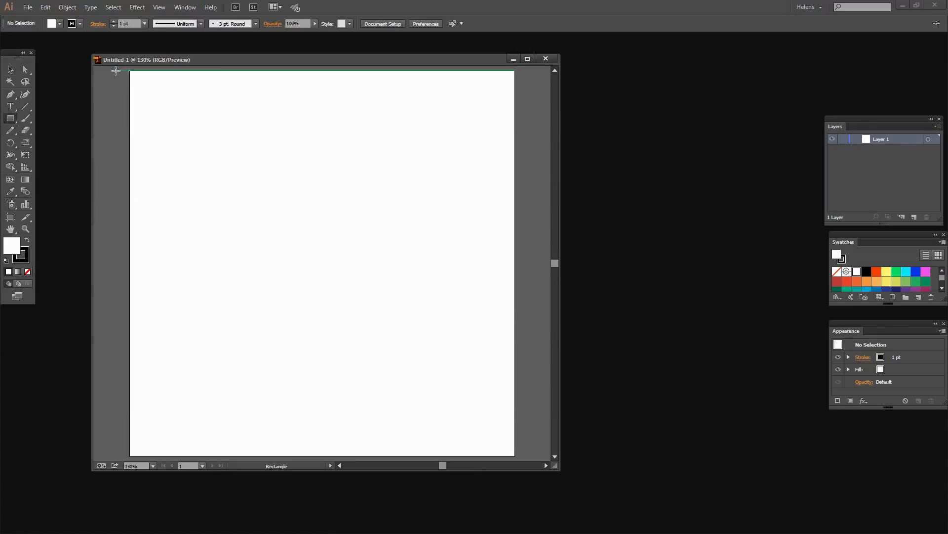
{"action": "left_click_drag", "start_coordinate": [129, 71], "coordinate": [514, 456]}
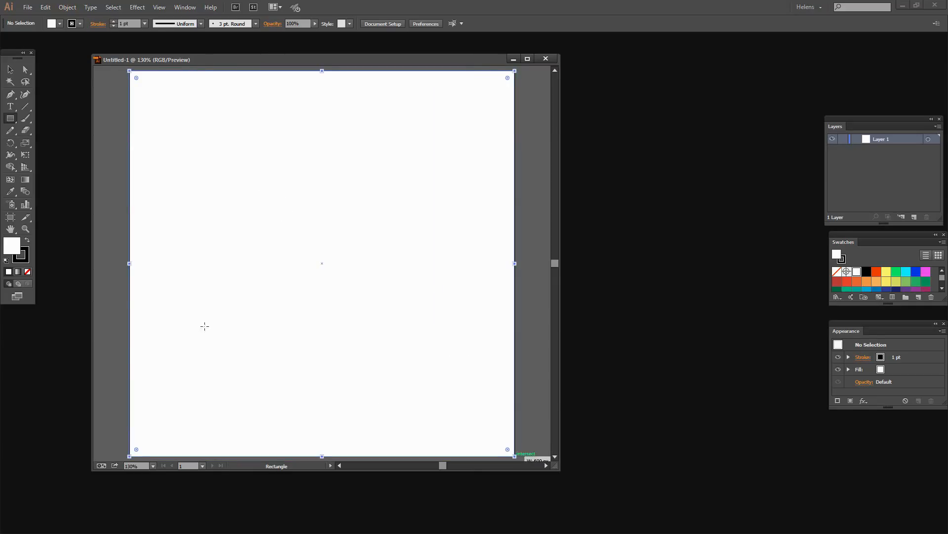
{"action": "left_click", "coordinate": [29, 241]}
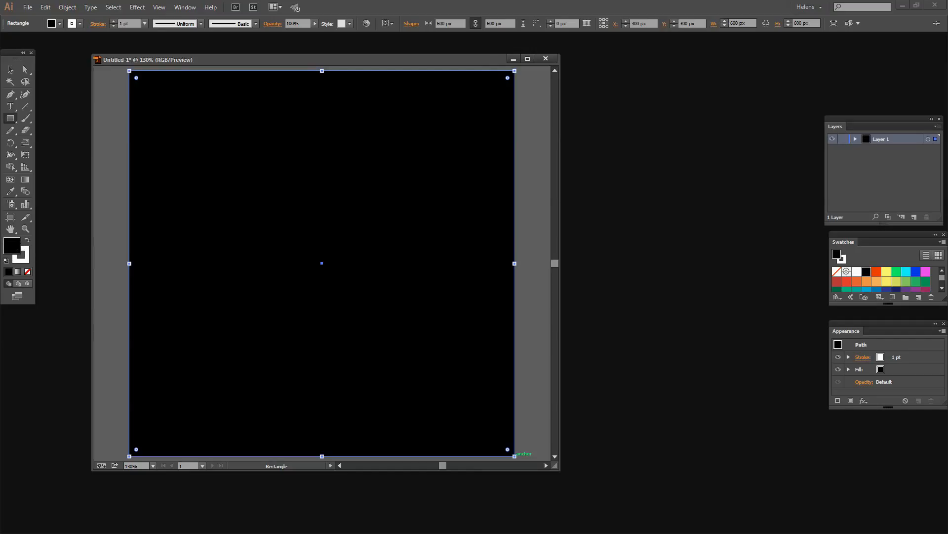
{"action": "left_click", "coordinate": [26, 259]}
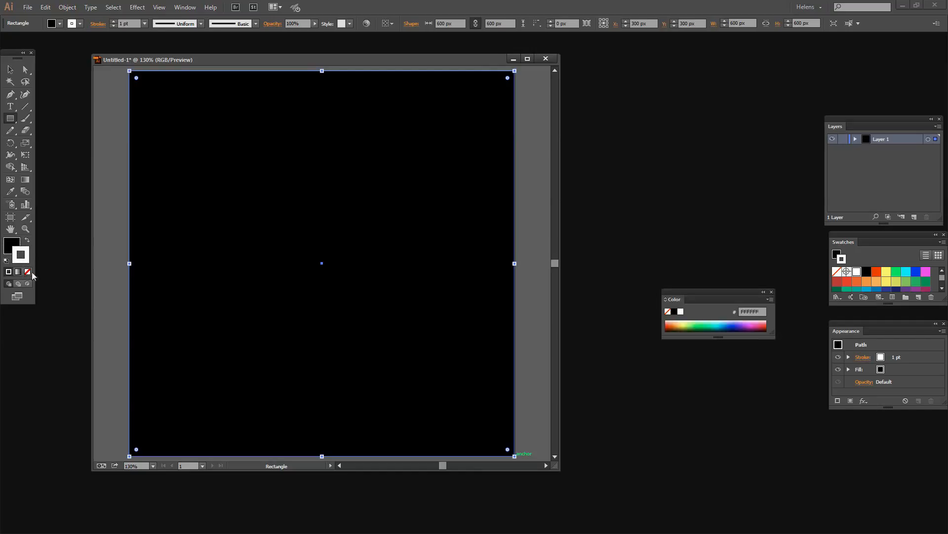
{"action": "left_click", "coordinate": [28, 273]}
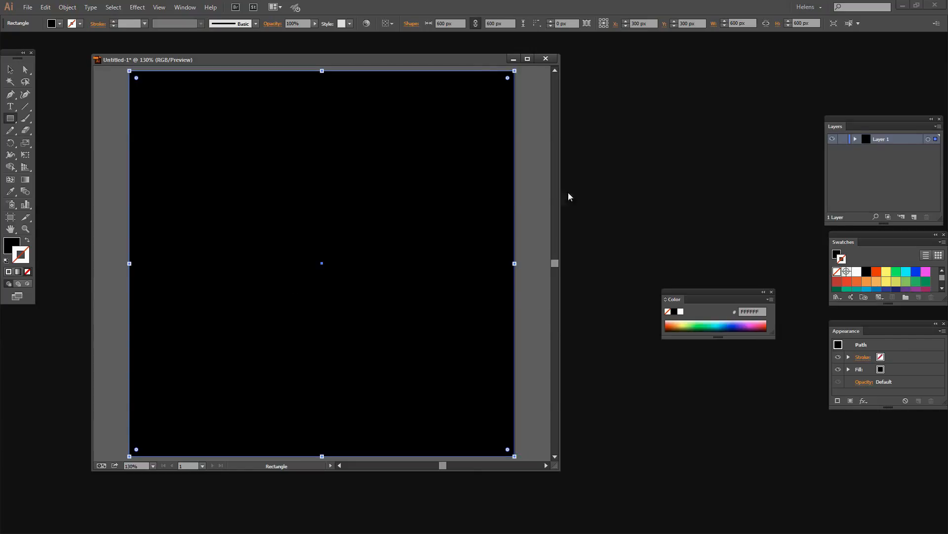
Move and enlarge the layer list, lock the black background's layer, and add a new layer above it.
{"action": "left_click_drag", "start_coordinate": [852, 120], "coordinate": [645, 91]}
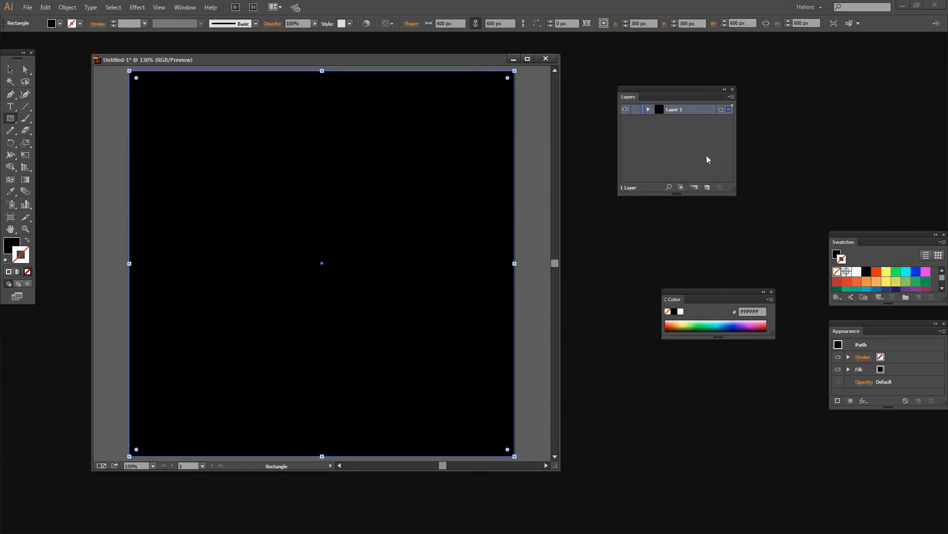
{"action": "left_click_drag", "start_coordinate": [730, 189], "coordinate": [779, 250]}
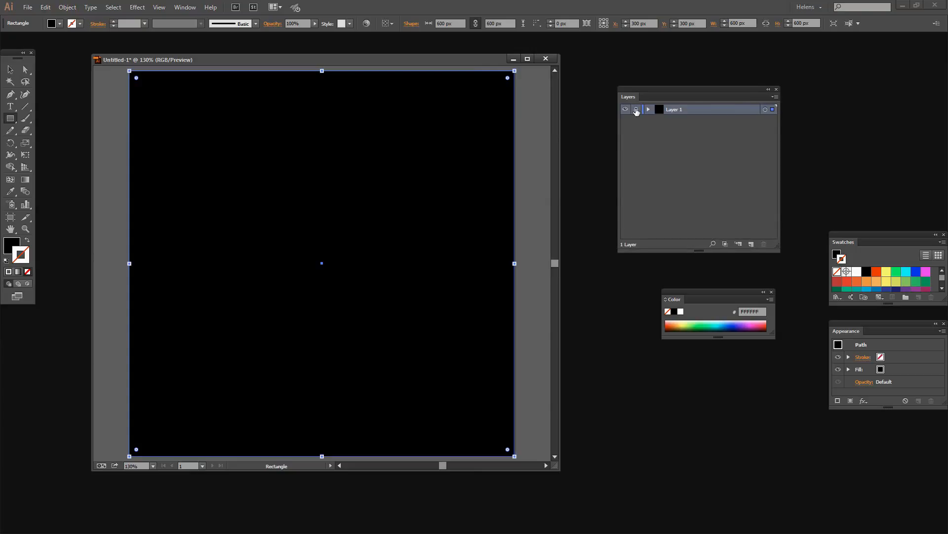
{"action": "left_click", "coordinate": [636, 110]}
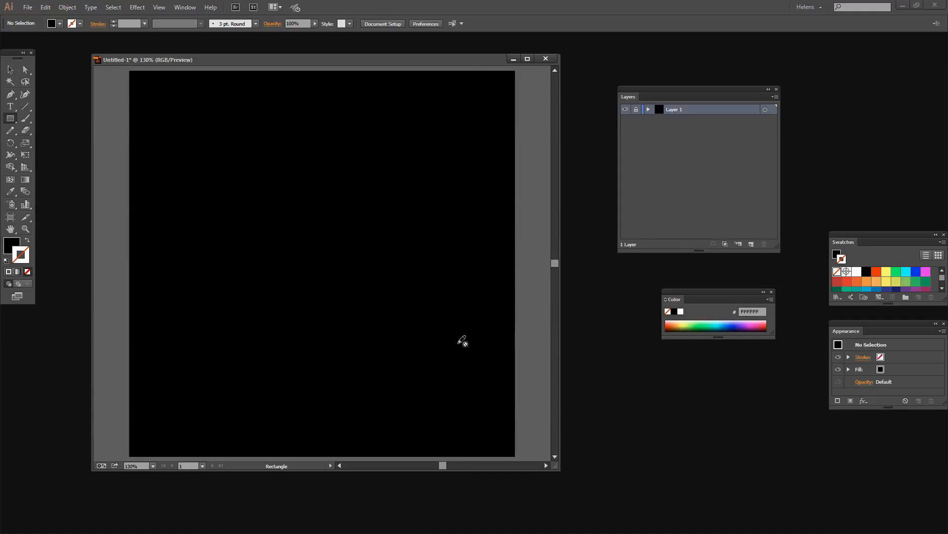
{"action": "left_click", "coordinate": [751, 244]}
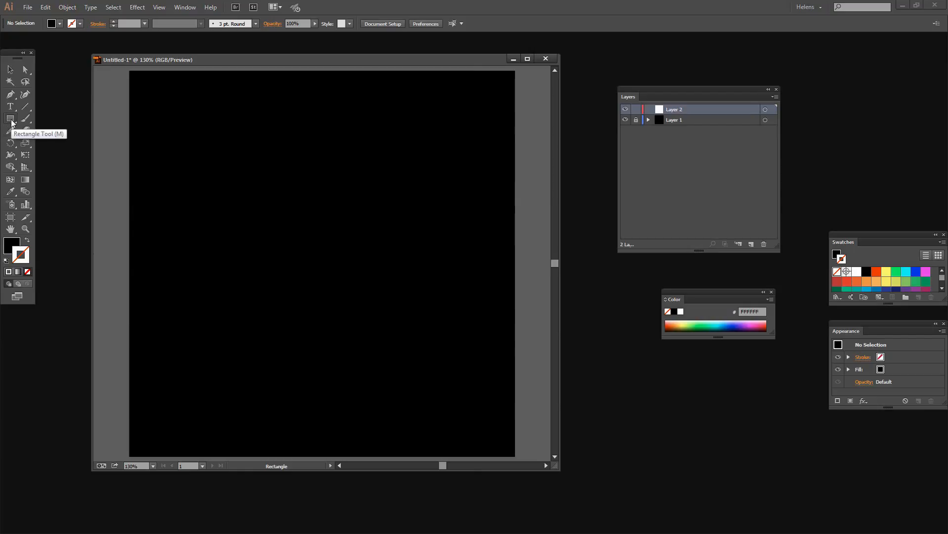
Draw a rectangle of about 403 x 249 px near the artboard's centre, with no fill and a white stroke.
{"action": "left_click", "coordinate": [26, 242]}
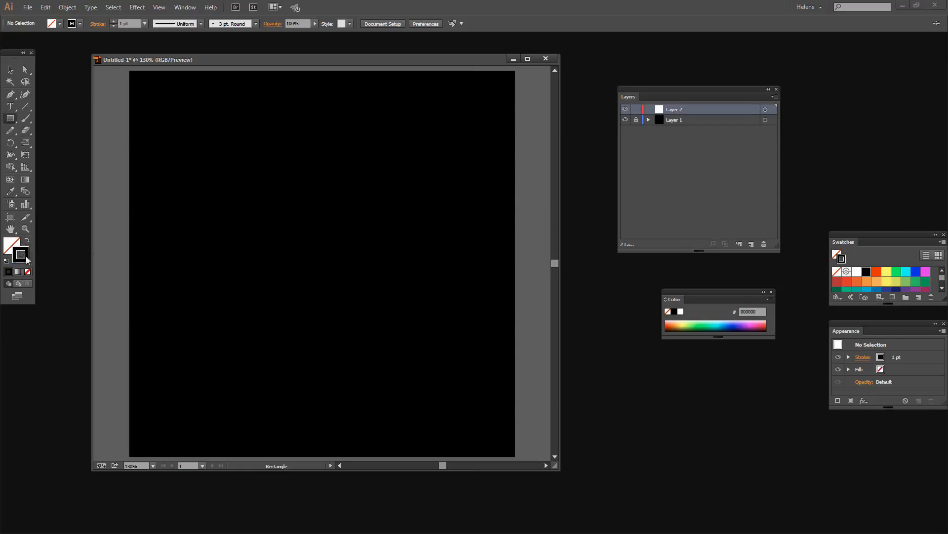
{"action": "left_click", "coordinate": [857, 271]}
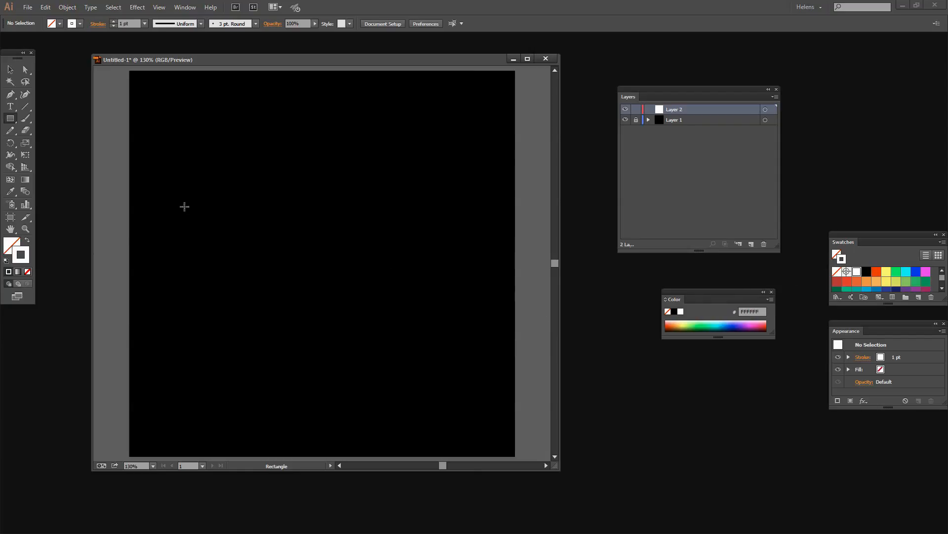
{"action": "left_click_drag", "start_coordinate": [174, 205], "coordinate": [462, 353]}
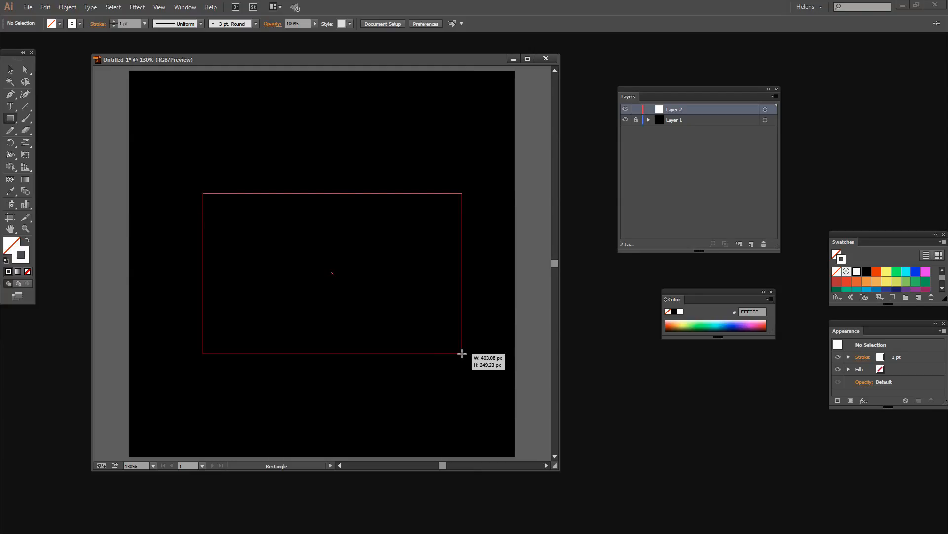
{"action": "left_click_drag", "start_coordinate": [462, 353], "coordinate": [458, 352]}
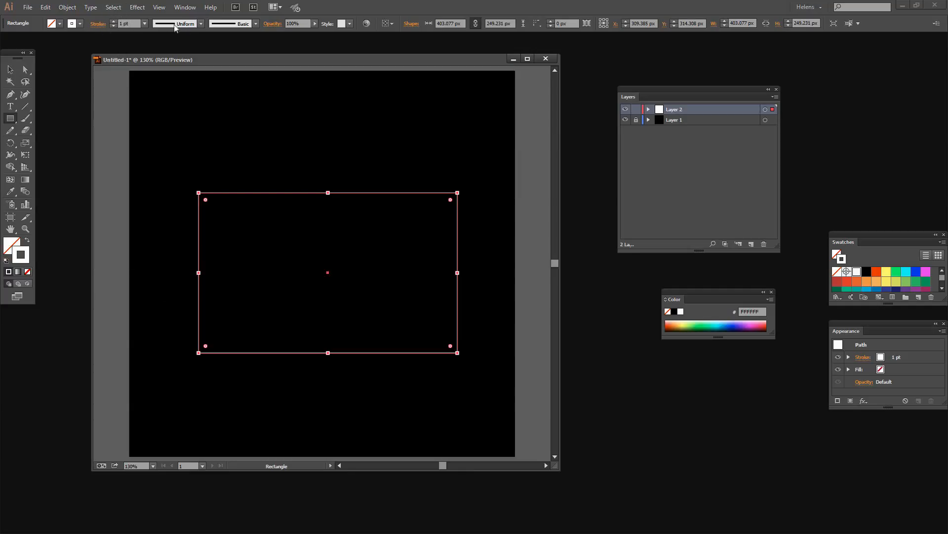
Configure the Wrinkle tool with a 200 x 200 px brush, 10% intensity, and 100% horizontal and 100% vertical wrinkling.
{"action": "left_click", "coordinate": [12, 157]}
{"action": "left_click", "coordinate": [12, 157]}
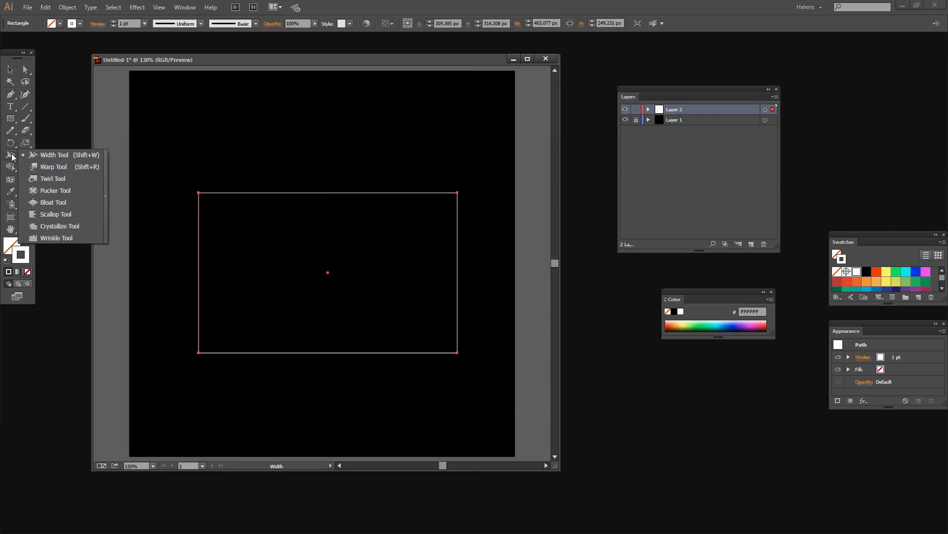
{"action": "left_click", "coordinate": [55, 238]}
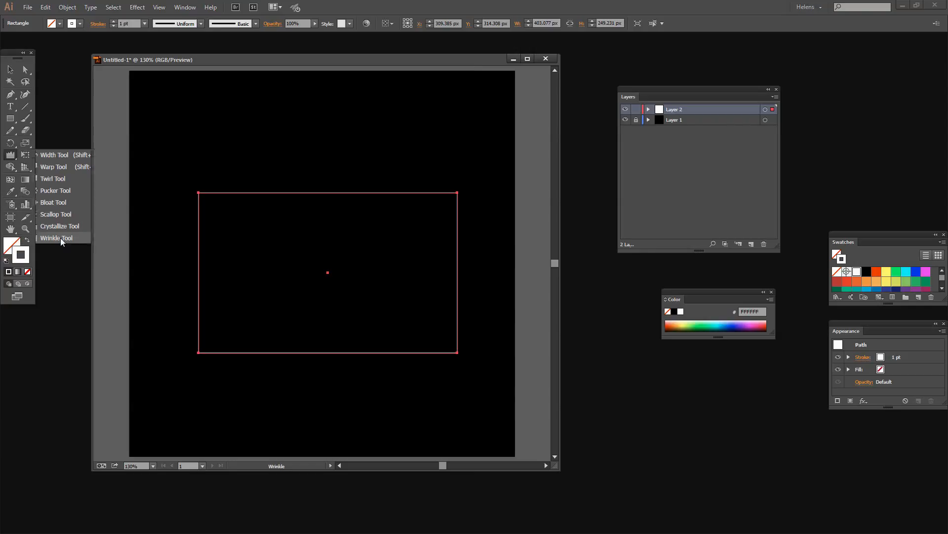
{"action": "double_click", "coordinate": [11, 156]}
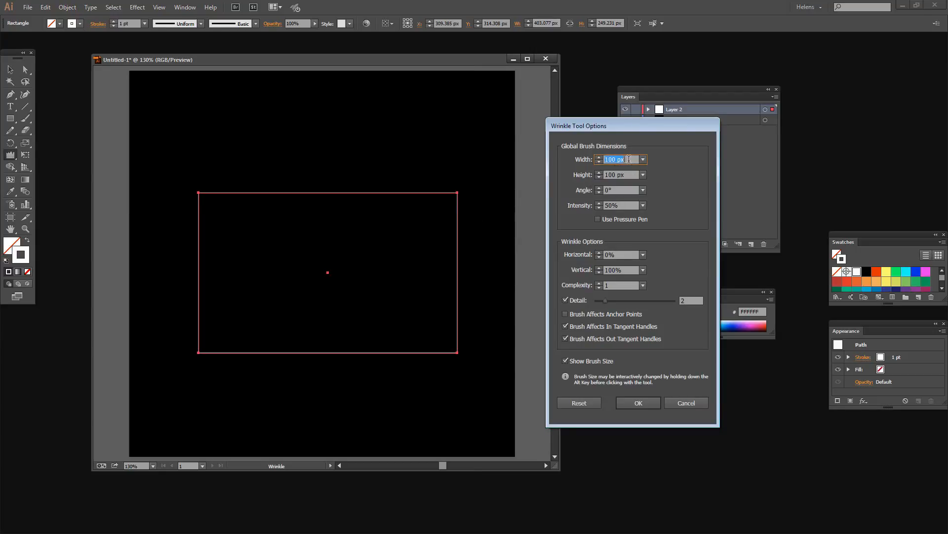
{"action": "type", "text": "200"}
{"action": "key", "text": "Tab"}
{"action": "type", "text": "200"}
{"action": "key", "text": "Tab"}
{"action": "key", "text": "Tab"}
{"action": "type", "text": "10"}
{"action": "key", "text": "Tab"}
{"action": "key", "text": "Tab"}
{"action": "type", "text": "10"}
{"action": "key", "text": "Tab"}
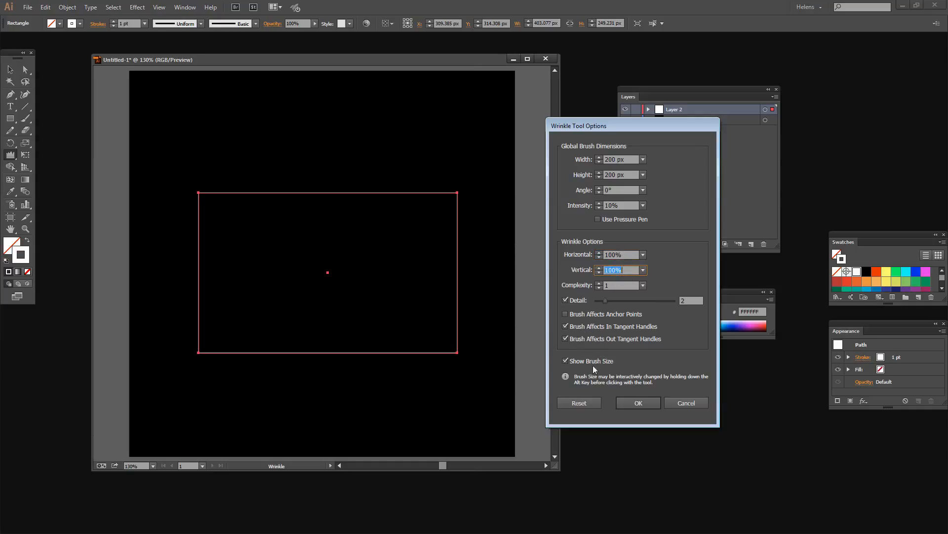
{"action": "left_click", "coordinate": [639, 401]}
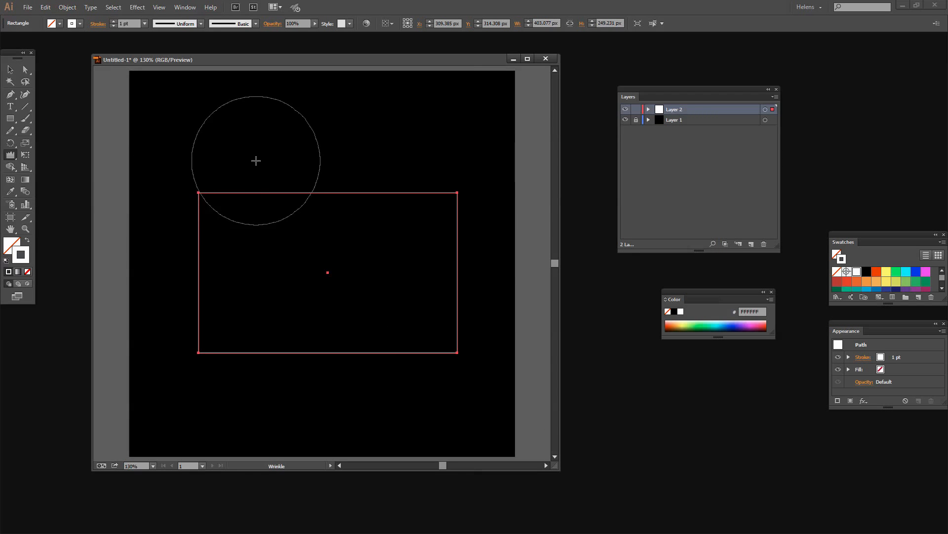
Wrinkle all four edges of the white rectangle to give it a slightly wavy, hand-drawn outline.
{"action": "mouse_move", "coordinate": [256, 158]}
{"action": "left_mouse_down"}
{"action": "mouse_move", "coordinate": [400, 150]}
{"action": "mouse_move", "coordinate": [486, 255]}
{"action": "mouse_move", "coordinate": [491, 290]}
{"action": "mouse_move", "coordinate": [405, 343]}
{"action": "mouse_move", "coordinate": [389, 368]}
{"action": "mouse_move", "coordinate": [339, 379]}
{"action": "mouse_move", "coordinate": [271, 371]}
{"action": "left_mouse_up"}
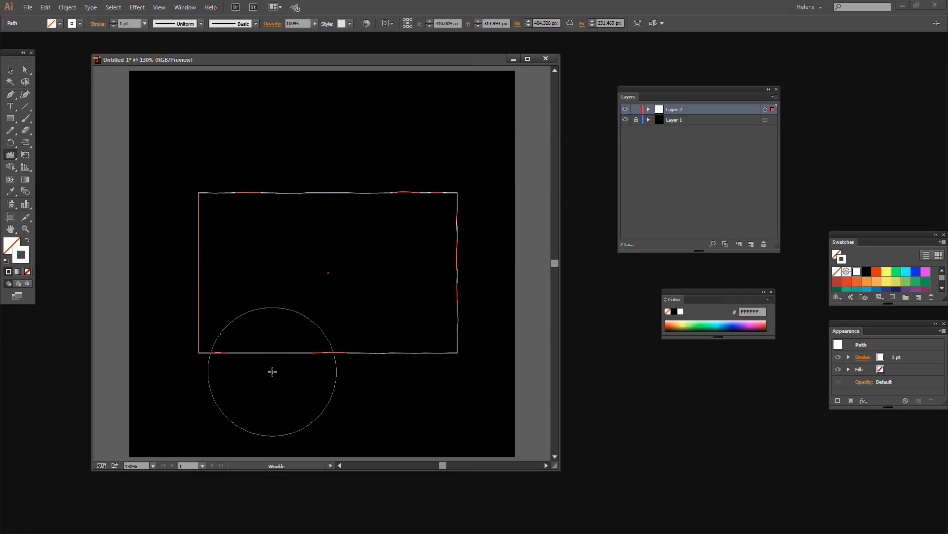
{"action": "mouse_move", "coordinate": [207, 258]}
{"action": "left_mouse_down"}
{"action": "mouse_move", "coordinate": [144, 244]}
{"action": "mouse_move", "coordinate": [149, 292]}
{"action": "mouse_move", "coordinate": [124, 265]}
{"action": "mouse_move", "coordinate": [122, 247]}
{"action": "left_mouse_up"}
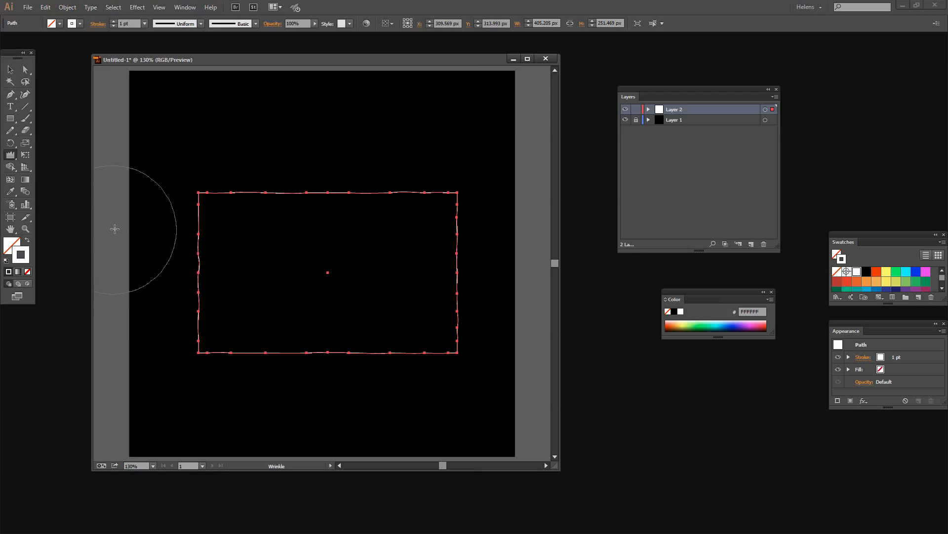
{"action": "key", "text": "v"}
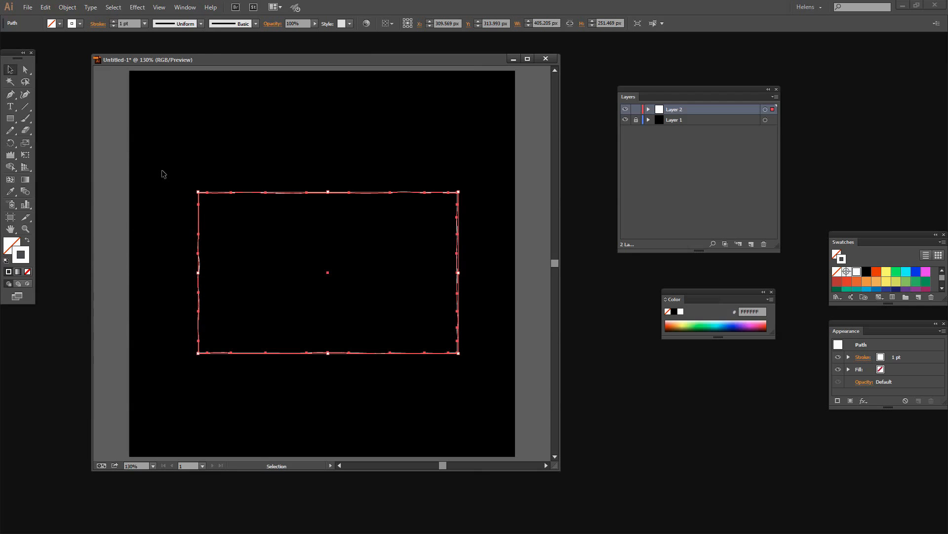
Set the wrinkled rectangle's stroke weight to 2 pt and deselect it.
{"action": "left_click", "coordinate": [219, 149]}
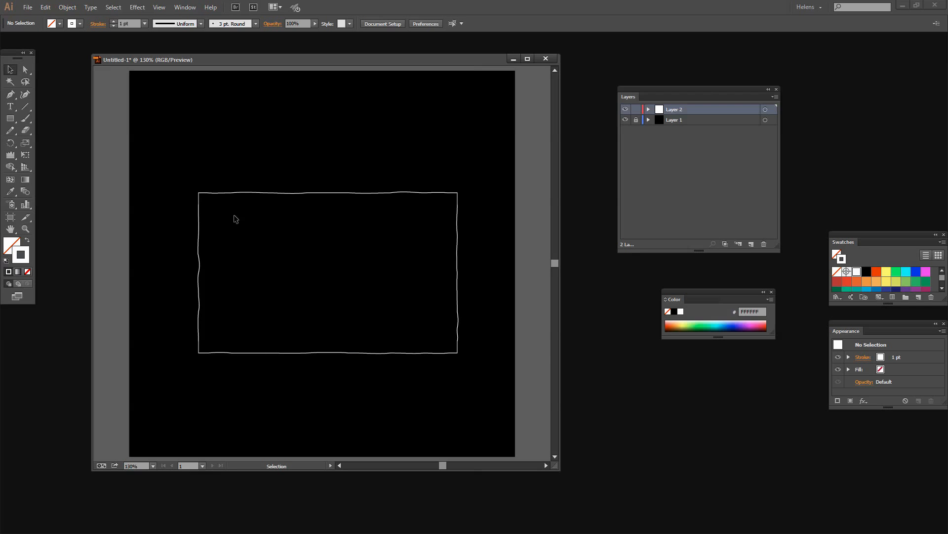
{"action": "left_click", "coordinate": [242, 192]}
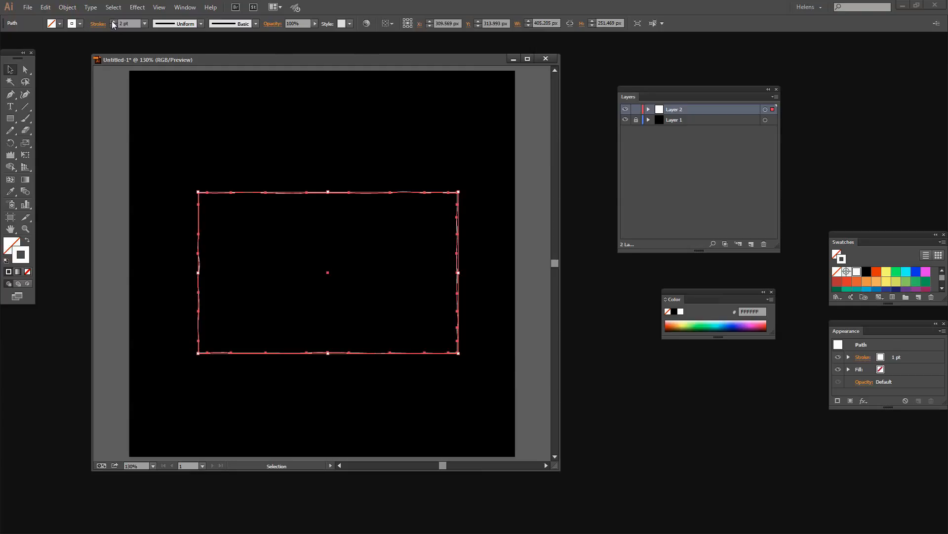
{"action": "left_click", "coordinate": [151, 233]}
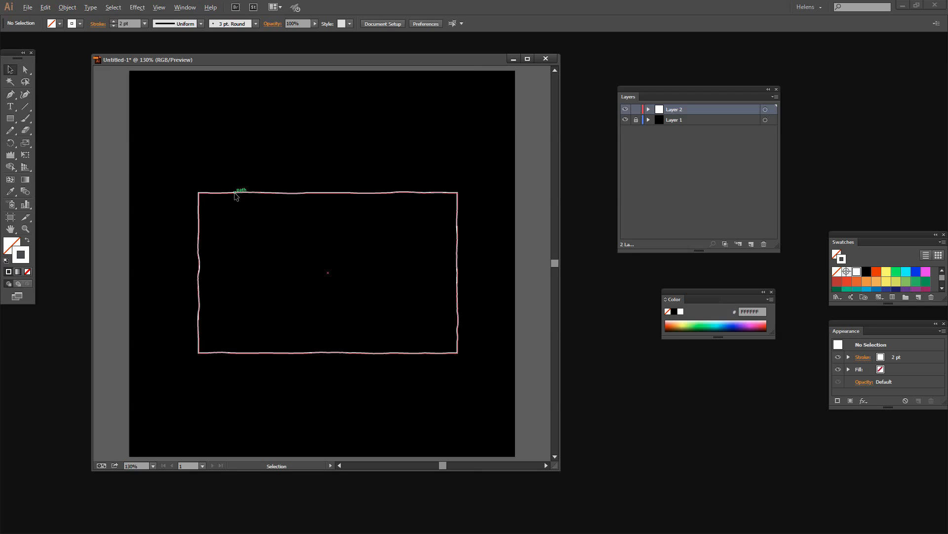
Duplicate the wrinkled rectangle up and slightly left of the original, and show Layer 2's paths in the layer list.
{"action": "left_click_drag", "start_coordinate": [234, 195], "coordinate": [213, 104]}
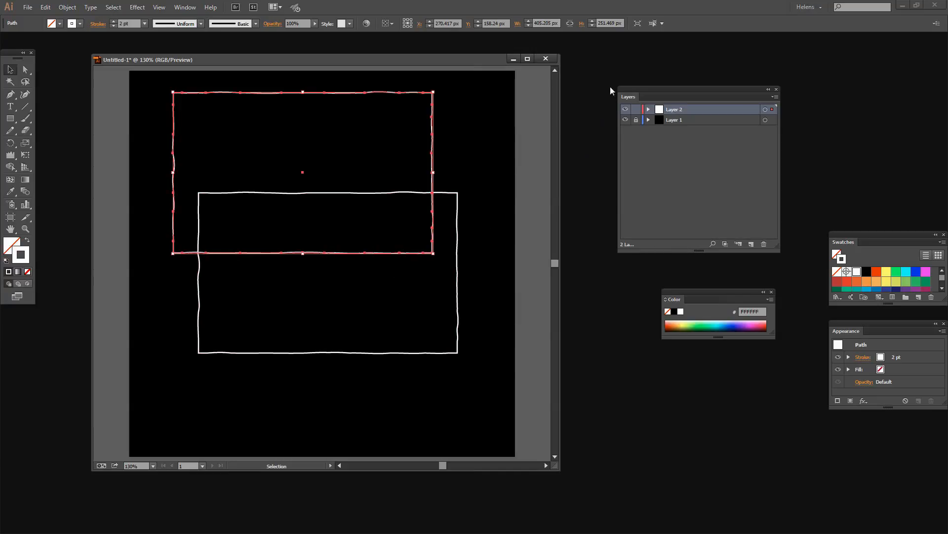
{"action": "left_click", "coordinate": [648, 109]}
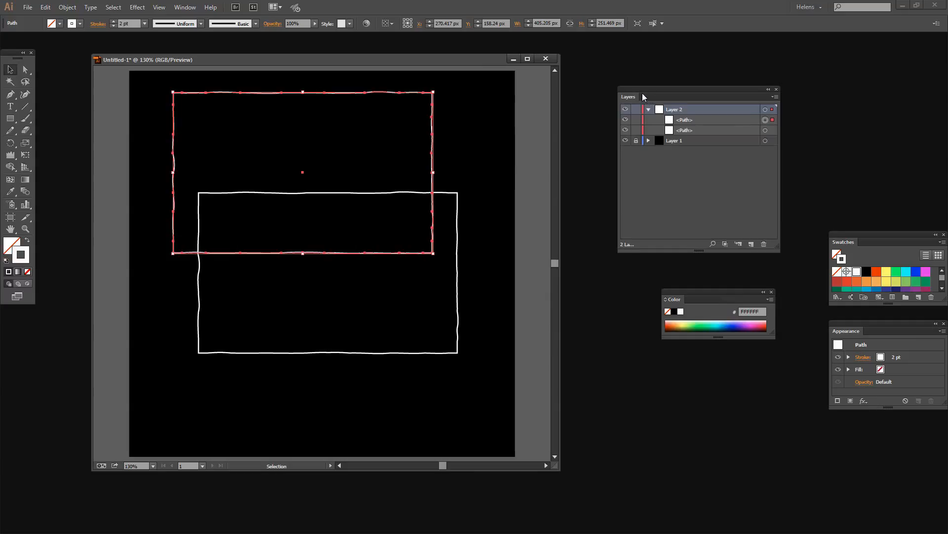
{"action": "left_click_drag", "start_coordinate": [640, 92], "coordinate": [604, 85]}
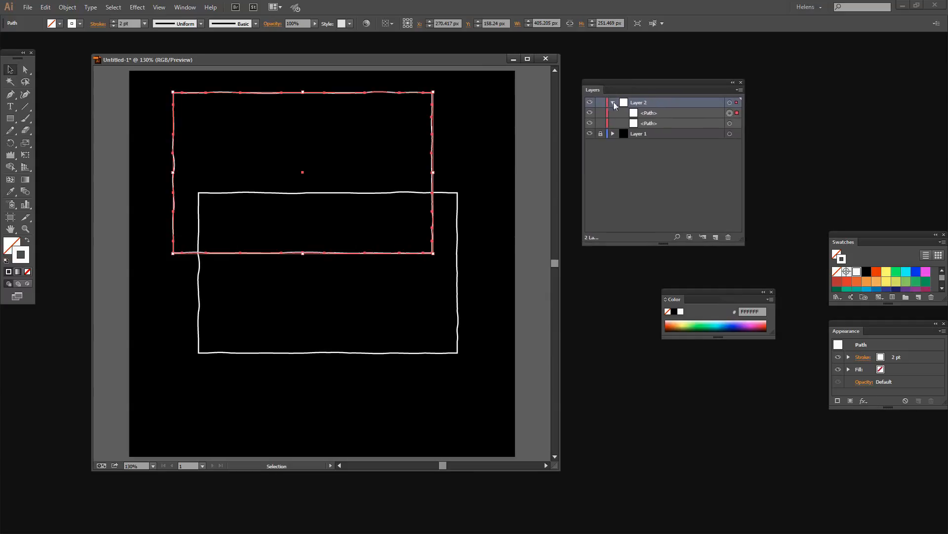
Lock and hide the original lower wrinkled rectangle, leaving only the upper duplicate visible and nothing selected.
{"action": "left_click", "coordinate": [602, 124]}
{"action": "left_click", "coordinate": [588, 124]}
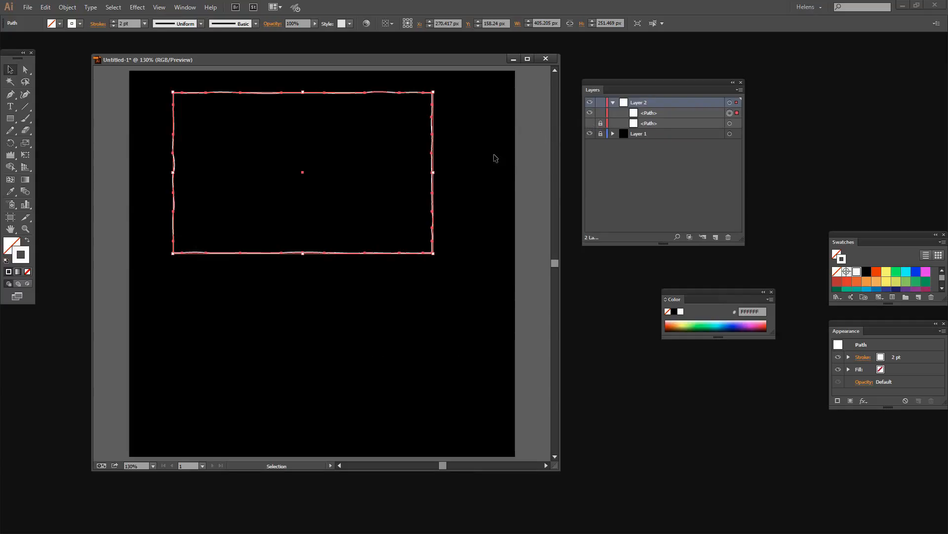
{"action": "left_click", "coordinate": [463, 171]}
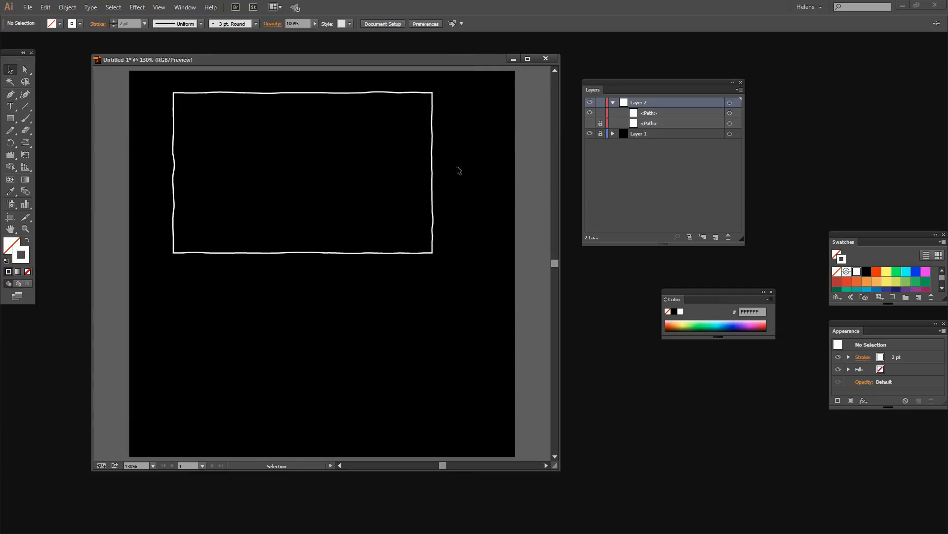
Draw a rectangle about 476 x 152 px across the middle of the wrinkled duplicate, extending past both of its sides.
{"action": "left_click", "coordinate": [10, 119]}
{"action": "left_click_drag", "start_coordinate": [155, 116], "coordinate": [456, 222]}
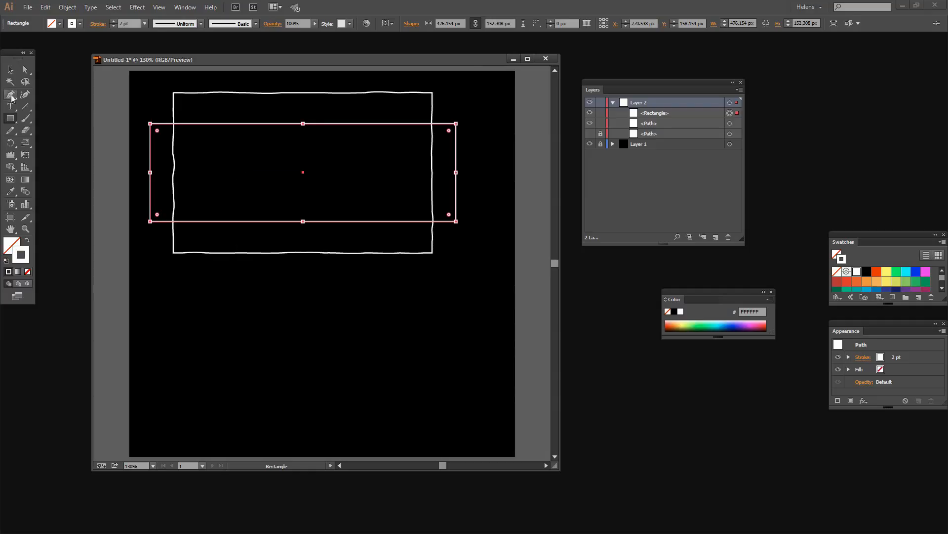
{"action": "left_click", "coordinate": [11, 69]}
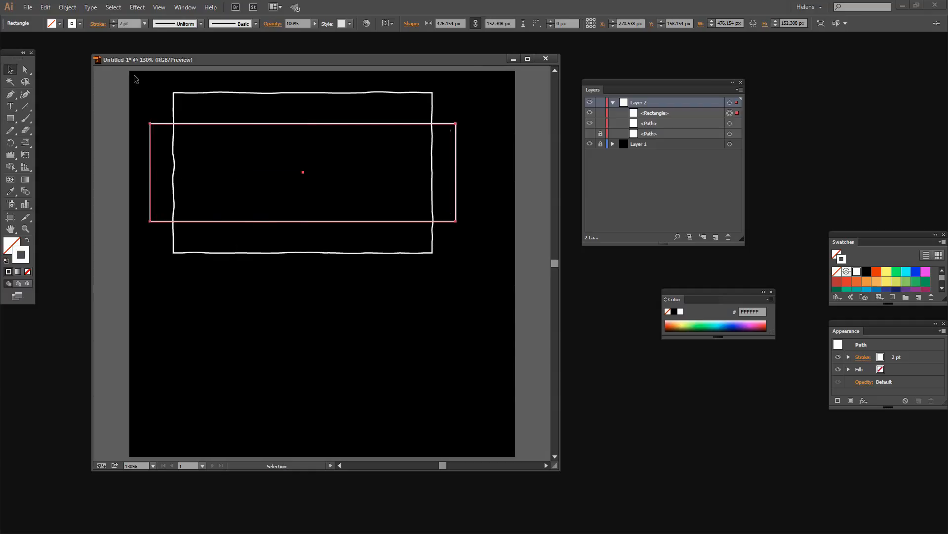
Intersect the new rectangle with the wrinkled duplicate using Pathfinder so only their overlapping band remains.
{"action": "left_click_drag", "start_coordinate": [136, 79], "coordinate": [262, 317]}
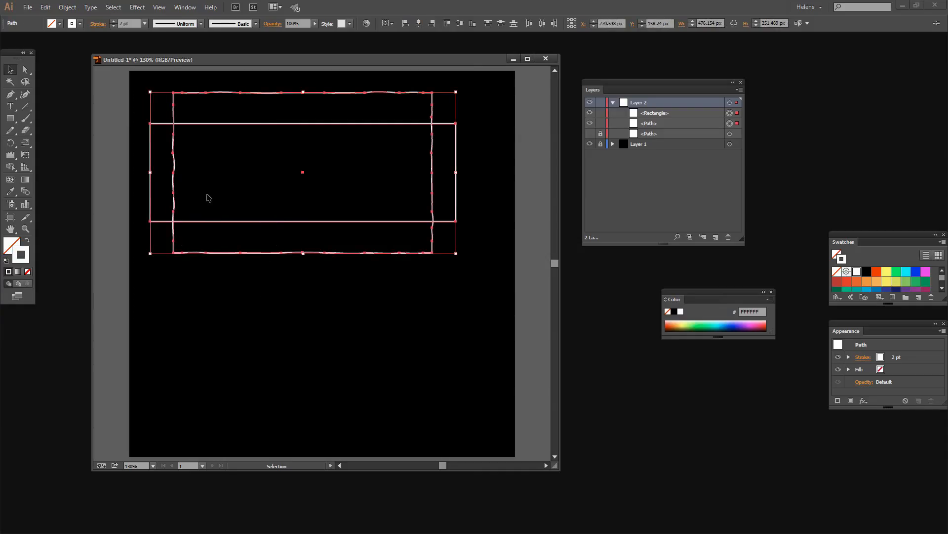
{"action": "left_click", "coordinate": [186, 8]}
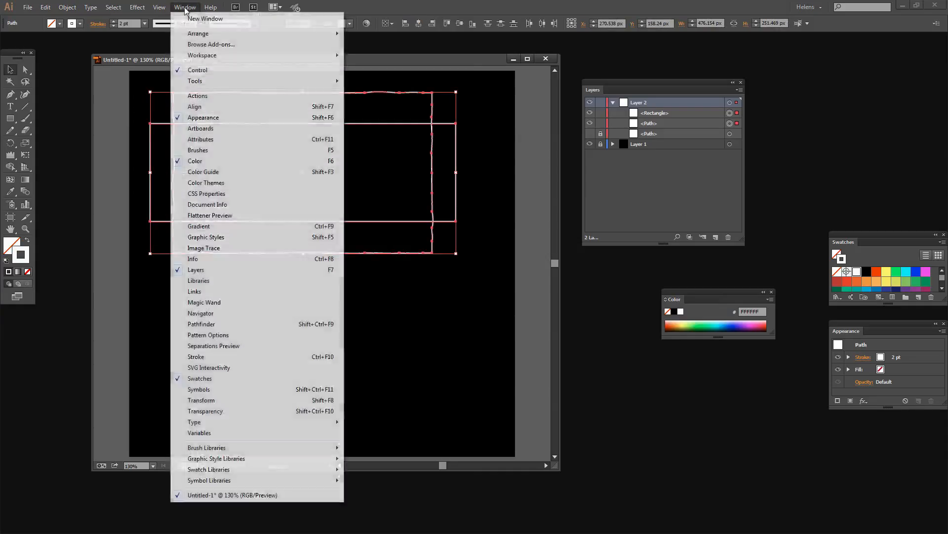
{"action": "left_click", "coordinate": [212, 325]}
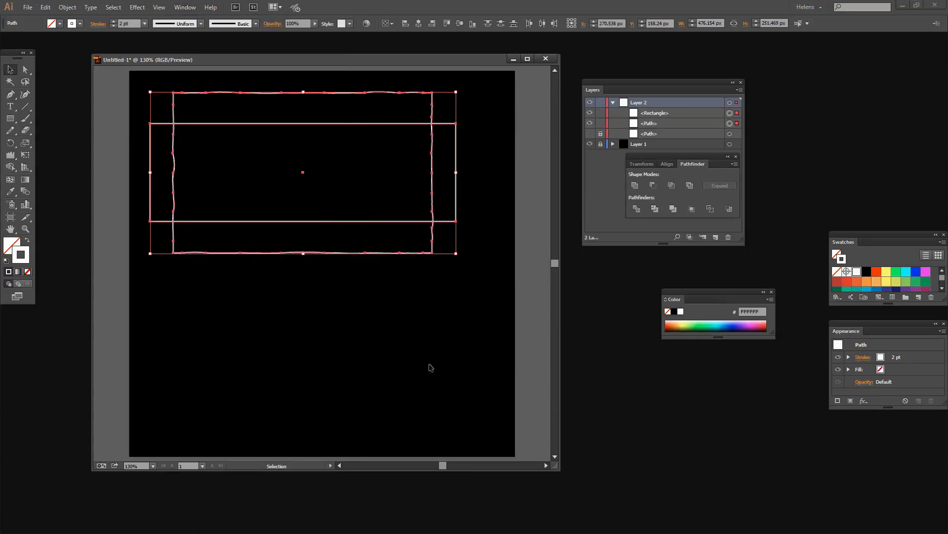
{"action": "left_click", "coordinate": [671, 185]}
{"action": "left_click", "coordinate": [251, 304]}
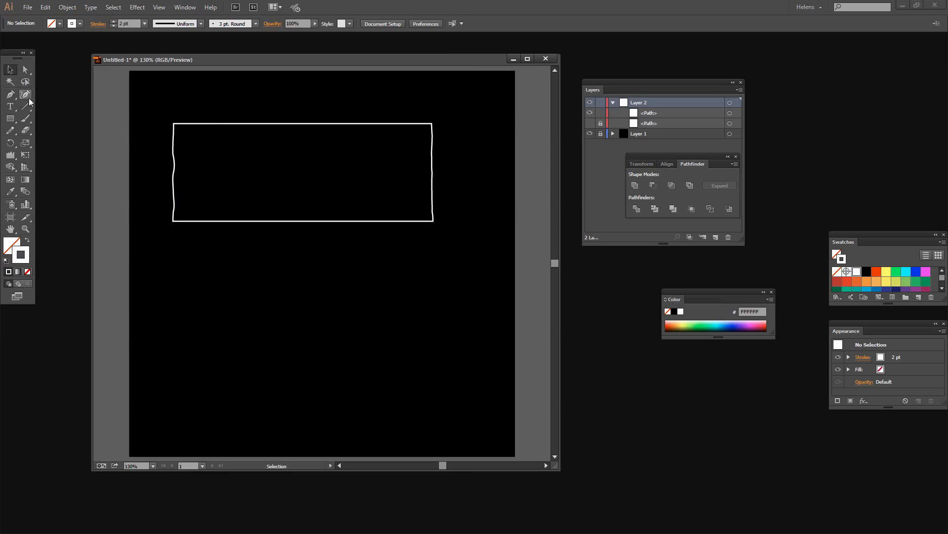
Select the cropped band and set the Wrinkle tool's horizontal wrinkling to 0%, keeping vertical at 100%.
{"action": "left_click", "coordinate": [182, 125]}
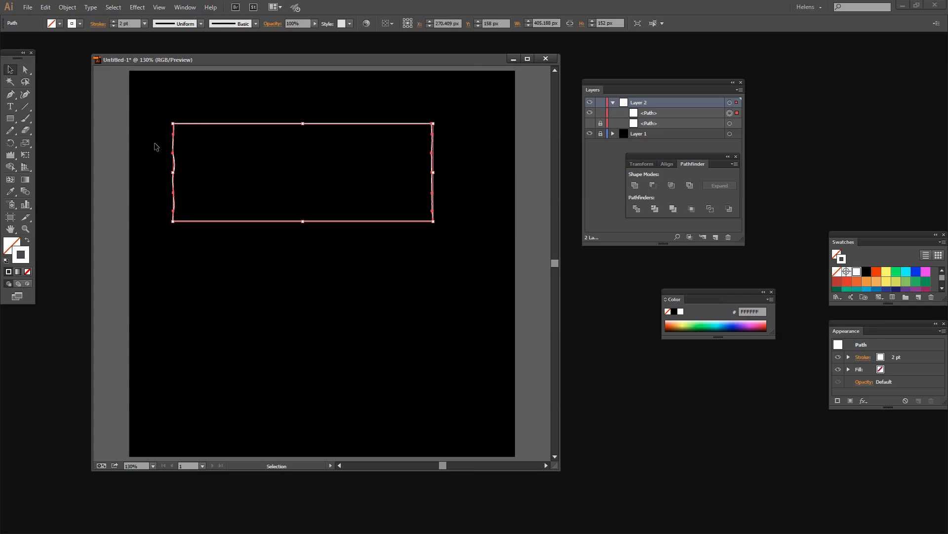
{"action": "left_click", "coordinate": [11, 156]}
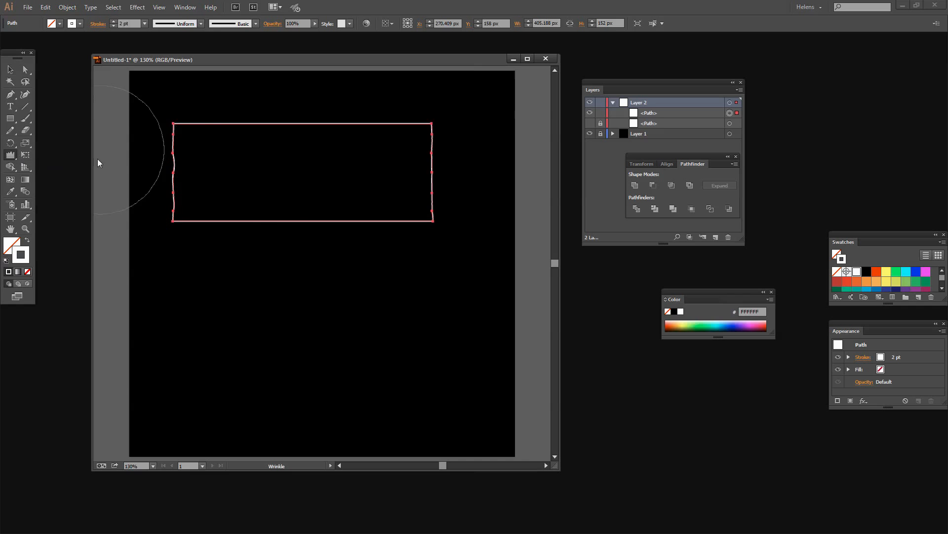
{"action": "double_click", "coordinate": [10, 156]}
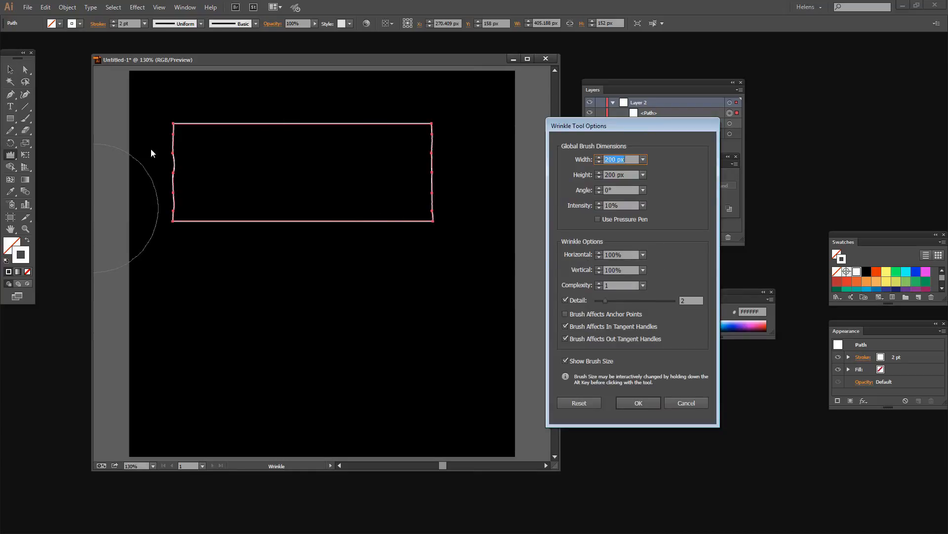
{"action": "left_click", "coordinate": [630, 254]}
{"action": "type", "text": "0"}
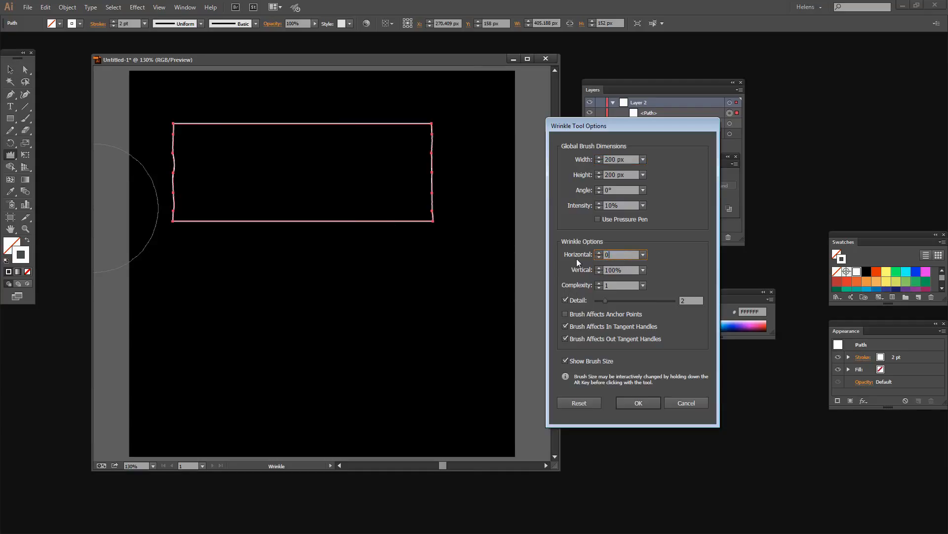
{"action": "key", "text": "Return"}
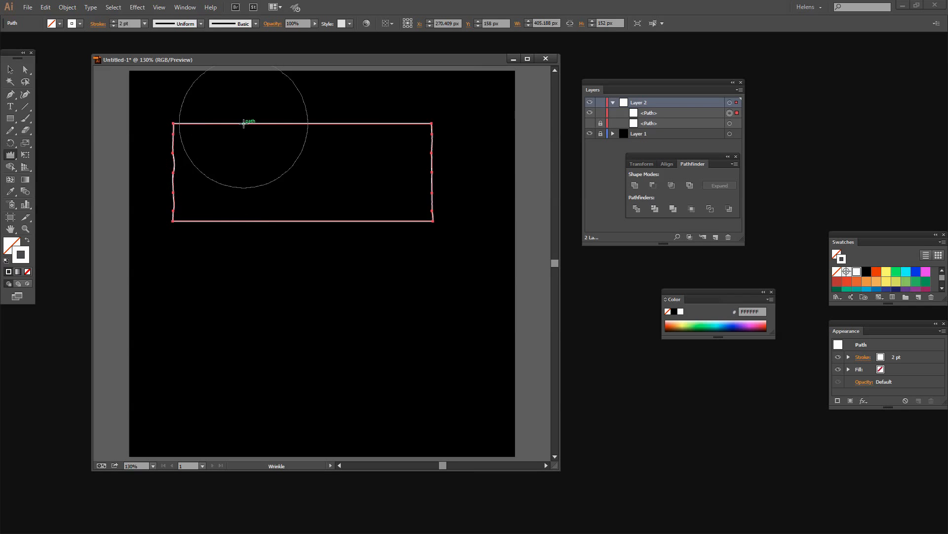
Wrinkle the straight upper and lower edges of the band so they match its wavy sides.
{"action": "left_click", "coordinate": [250, 123]}
{"action": "left_click_drag", "start_coordinate": [251, 123], "coordinate": [350, 123]}
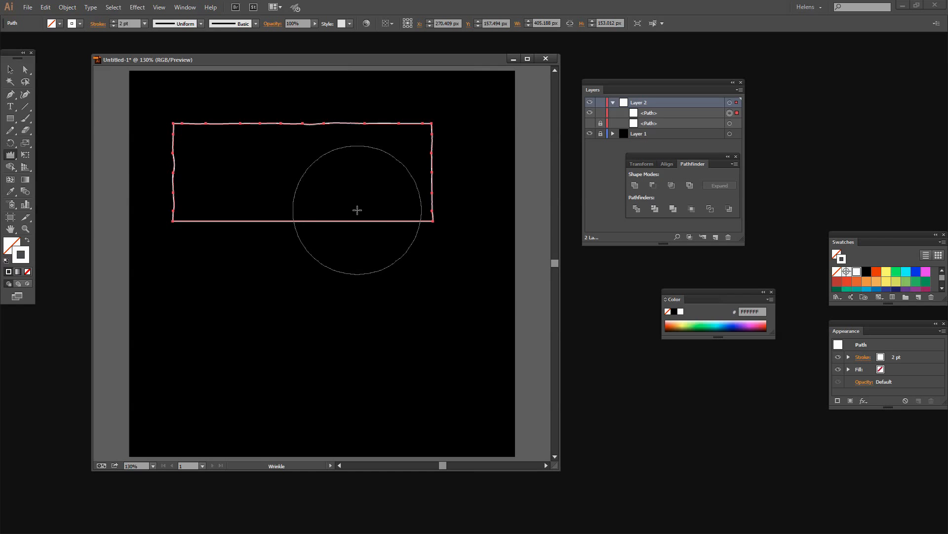
{"action": "left_click", "coordinate": [357, 211]}
{"action": "mouse_move", "coordinate": [327, 217]}
{"action": "left_mouse_down"}
{"action": "mouse_move", "coordinate": [243, 228]}
{"action": "mouse_move", "coordinate": [258, 222]}
{"action": "left_mouse_up"}
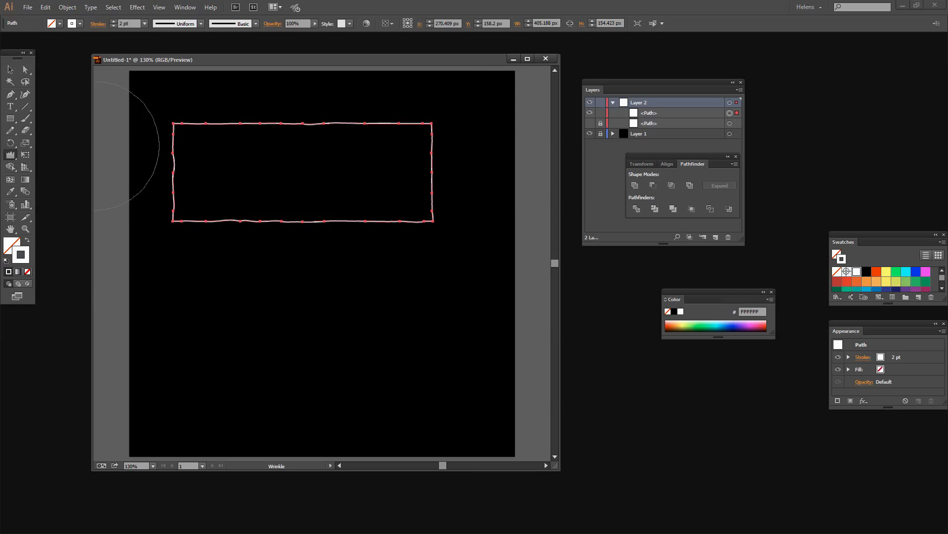
{"action": "left_click", "coordinate": [10, 70]}
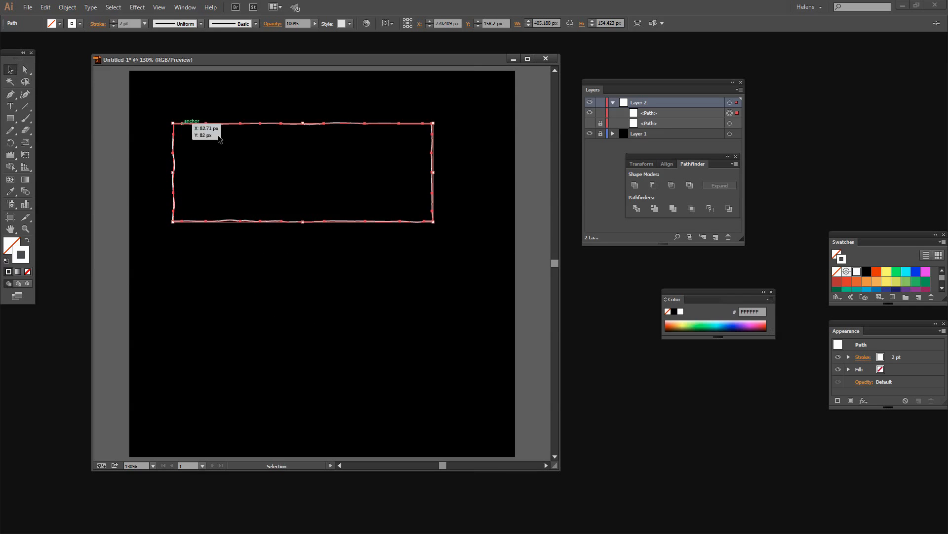
Show and unlock the original rectangle, and move the wrinkled band inside it with their side edges aligned.
{"action": "left_click", "coordinate": [591, 124]}
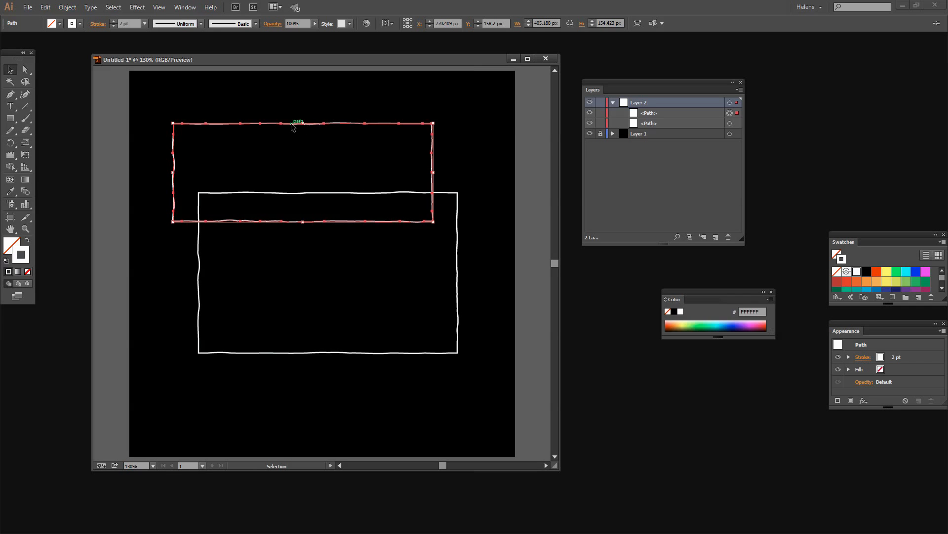
{"action": "left_click_drag", "start_coordinate": [292, 126], "coordinate": [315, 225]}
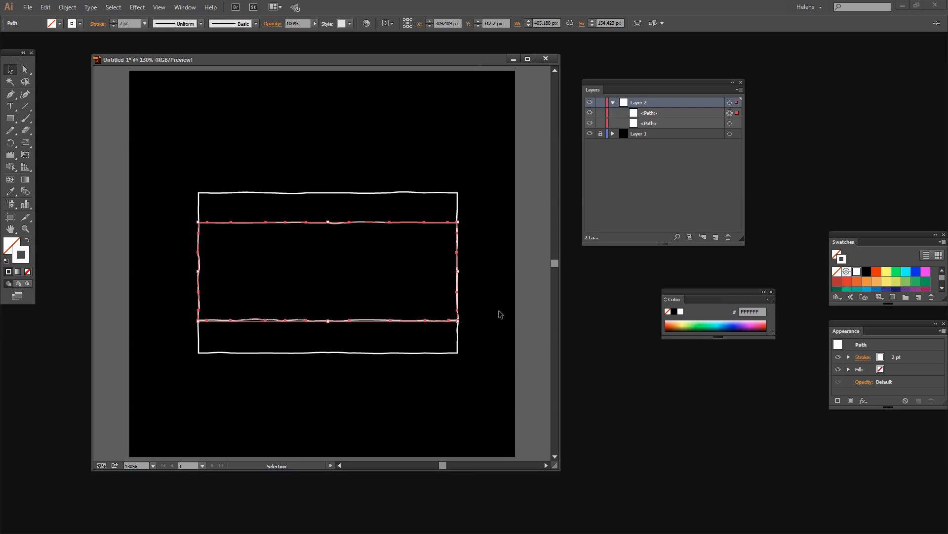
{"action": "left_click", "coordinate": [463, 302]}
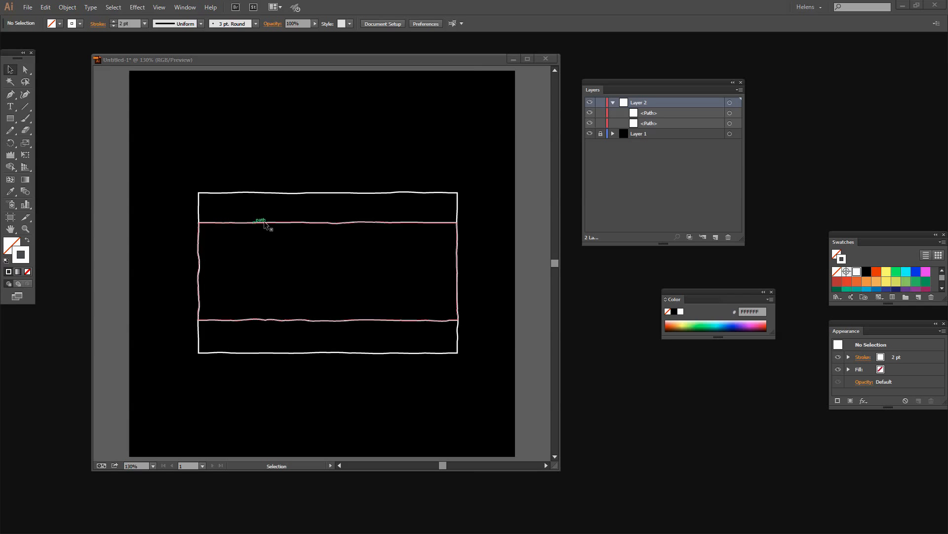
Draw a circle about 208 px in diameter in the middle of the rectangles, and lock both rectangle paths.
{"action": "left_click", "coordinate": [12, 122]}
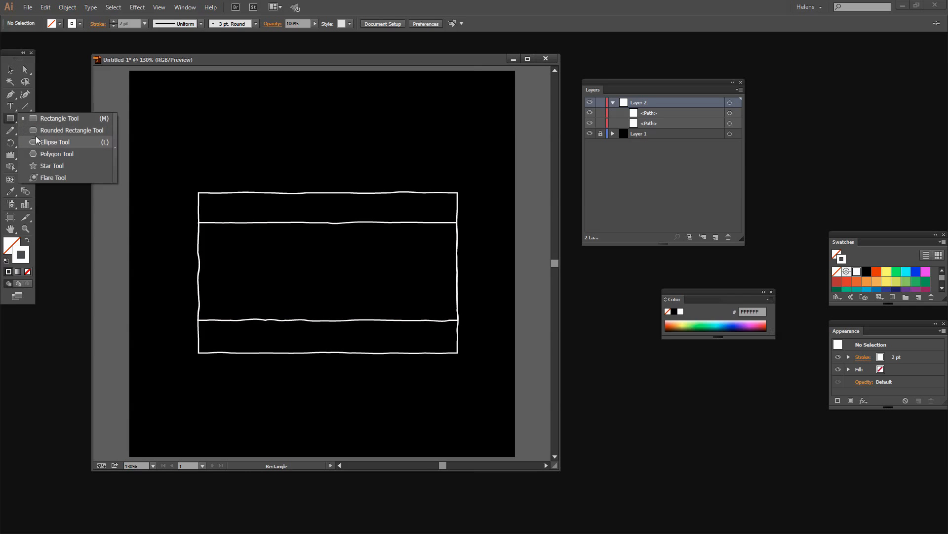
{"action": "left_click", "coordinate": [45, 142]}
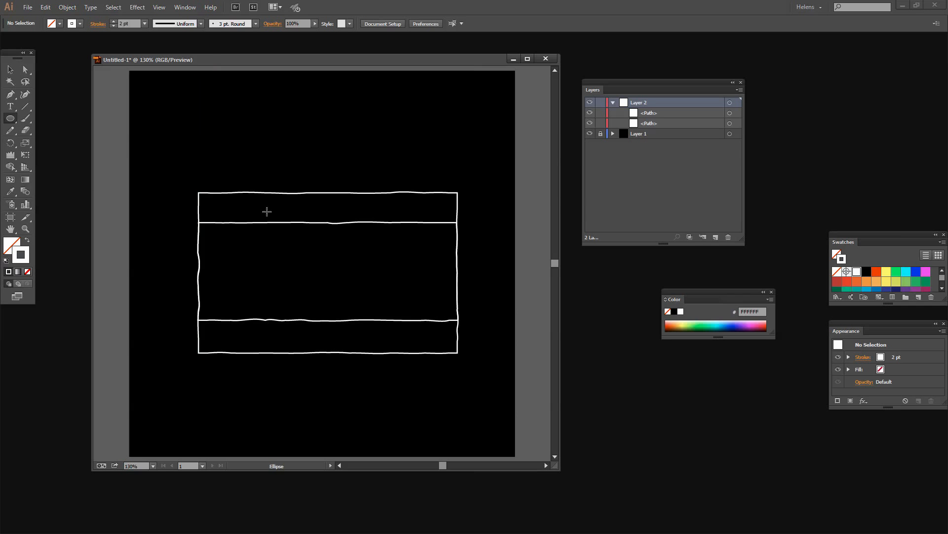
{"action": "left_click_drag", "start_coordinate": [264, 210], "coordinate": [389, 308]}
{"action": "key", "text": "space"}
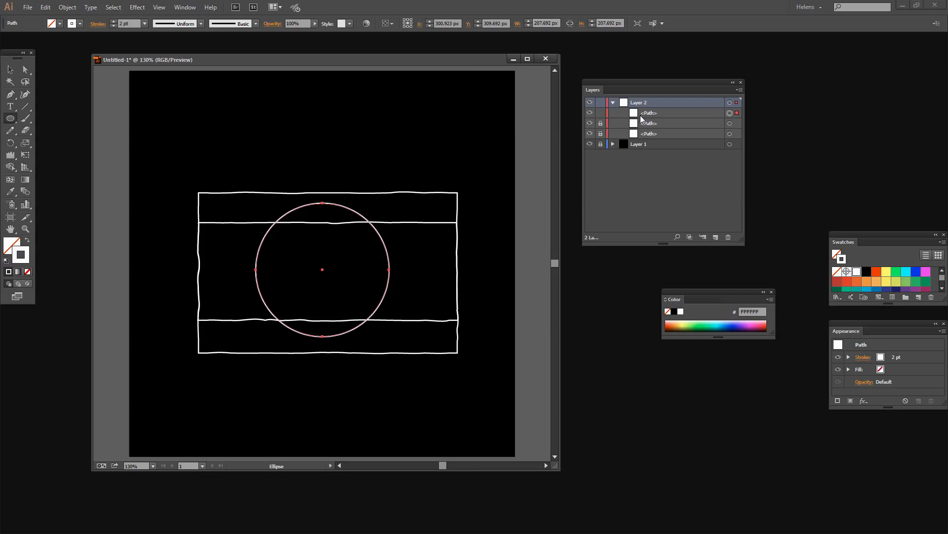
Set the Wrinkle tool's horizontal wrinkling to 100%, keeping vertical at 100%.
{"action": "left_click", "coordinate": [10, 156]}
{"action": "double_click", "coordinate": [10, 156]}
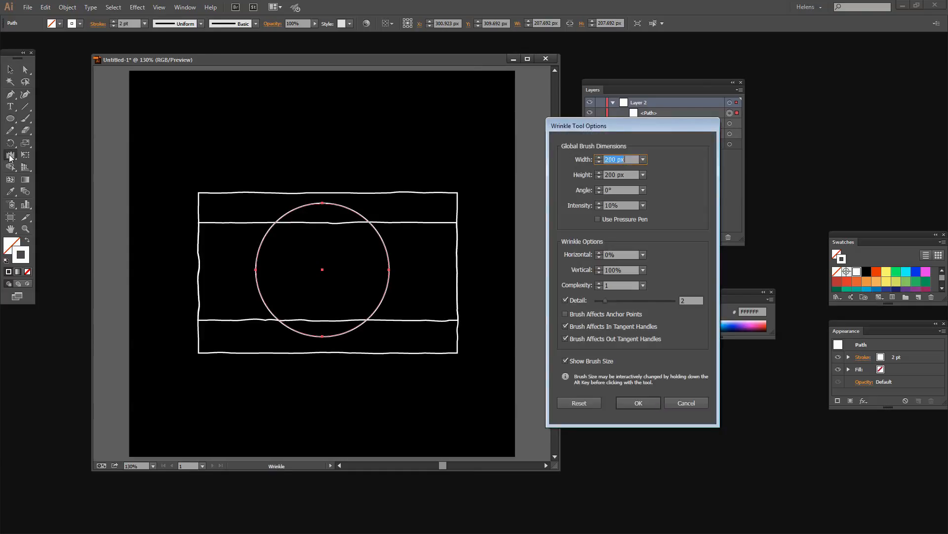
{"action": "left_click", "coordinate": [621, 253]}
{"action": "type", "text": "100"}
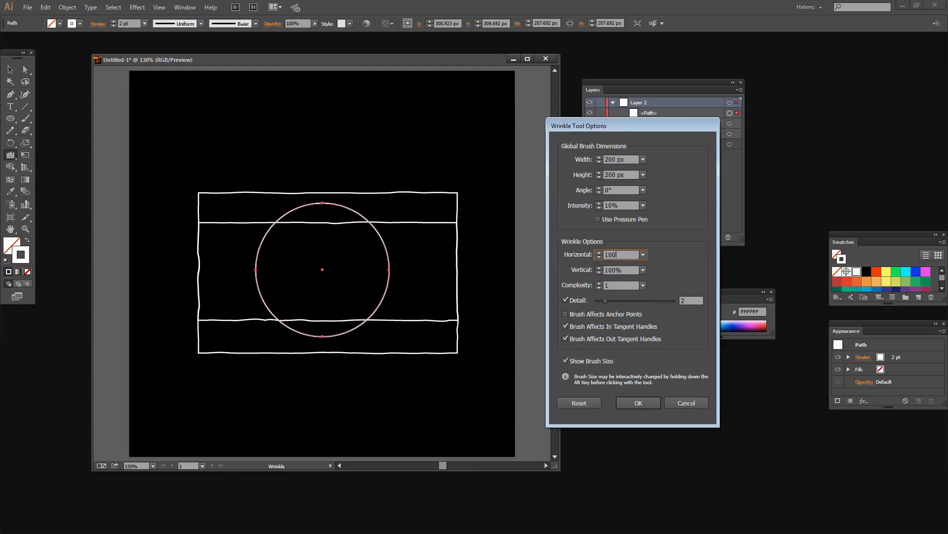
{"action": "left_click", "coordinate": [636, 403]}
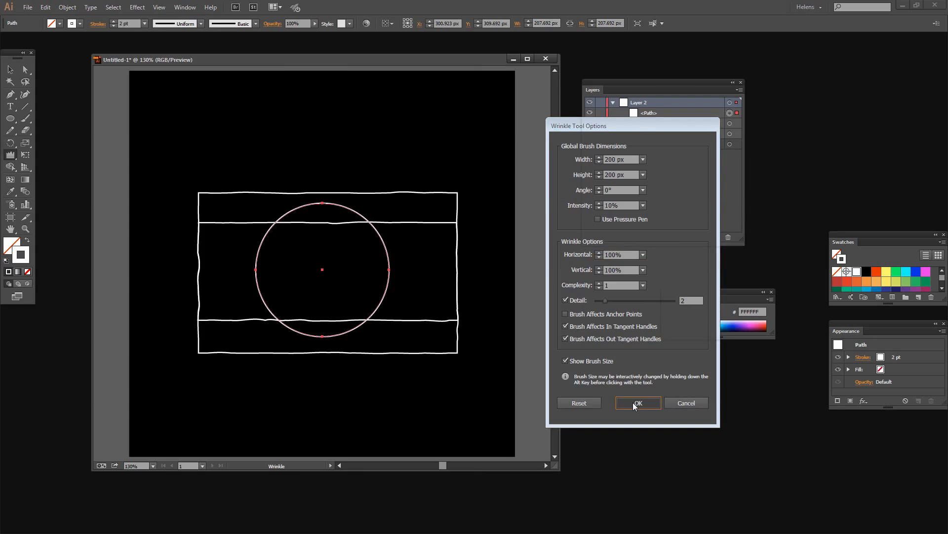
Wrinkle the circle's outline all around to make it look hand-drawn, and deselect it.
{"action": "mouse_move", "coordinate": [327, 214]}
{"action": "left_mouse_down"}
{"action": "mouse_move", "coordinate": [363, 190]}
{"action": "mouse_move", "coordinate": [412, 280]}
{"action": "mouse_move", "coordinate": [381, 322]}
{"action": "mouse_move", "coordinate": [310, 335]}
{"action": "mouse_move", "coordinate": [254, 320]}
{"action": "mouse_move", "coordinate": [226, 270]}
{"action": "mouse_move", "coordinate": [238, 230]}
{"action": "mouse_move", "coordinate": [278, 191]}
{"action": "mouse_move", "coordinate": [309, 189]}
{"action": "left_mouse_up"}
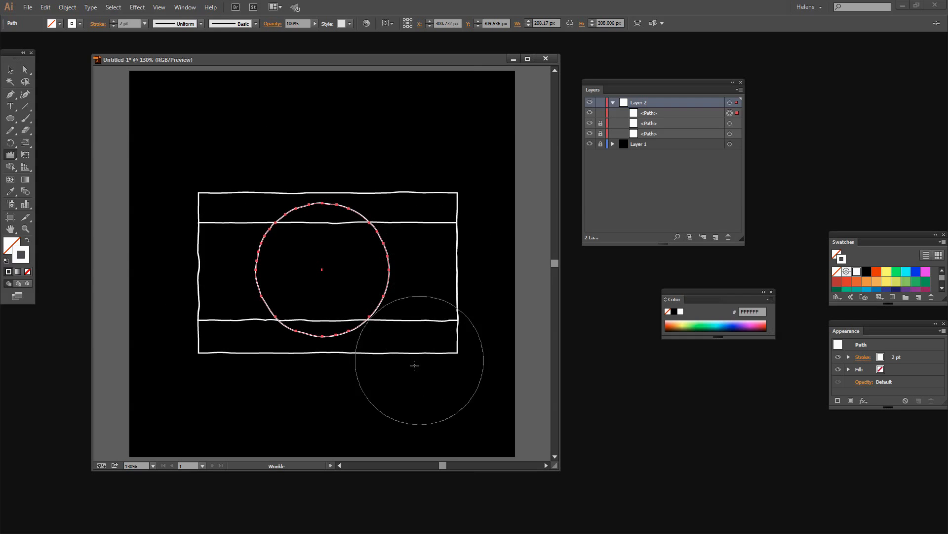
{"action": "left_click", "coordinate": [10, 69]}
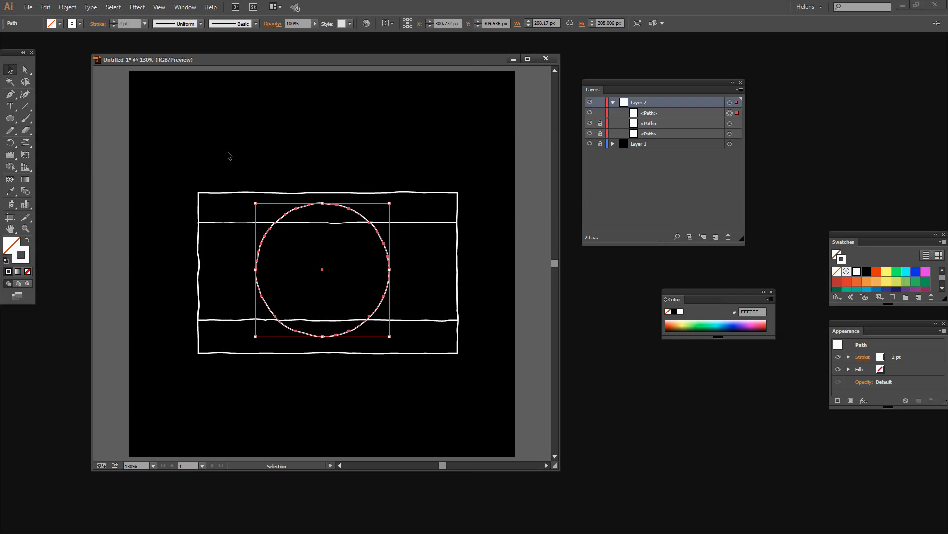
{"action": "left_click", "coordinate": [246, 191]}
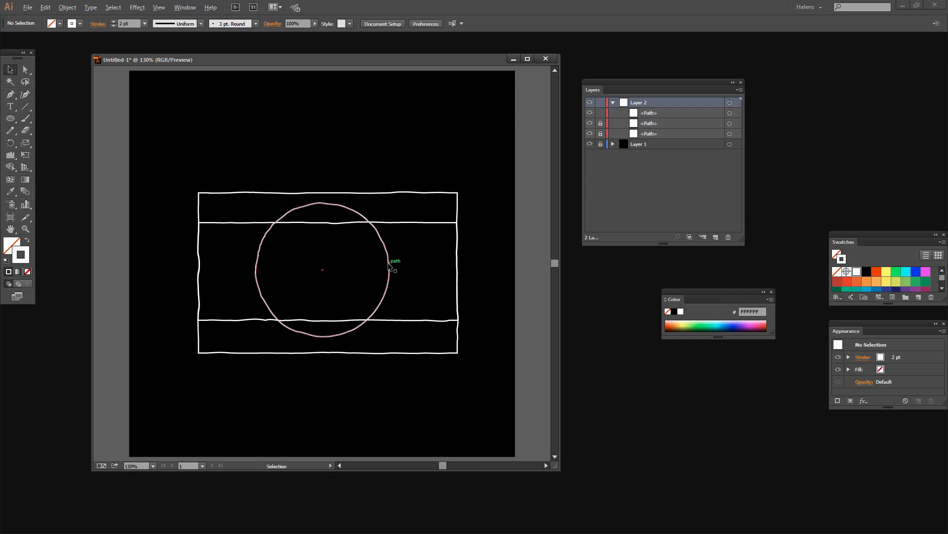
Duplicate the wrinkled circle up and to the left, and scale the copy down proportionally to about 181 px.
{"action": "left_click_drag", "start_coordinate": [390, 265], "coordinate": [299, 158]}
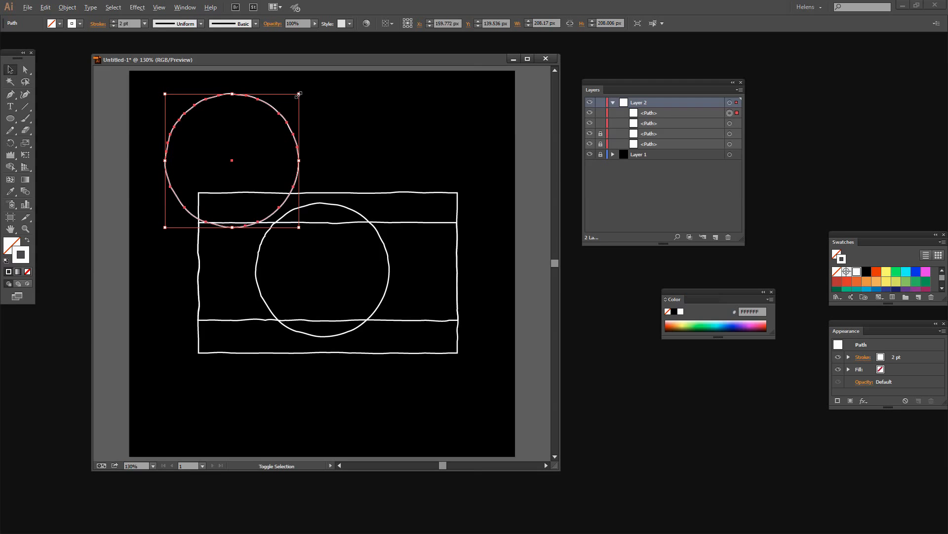
{"action": "left_click_drag", "start_coordinate": [299, 92], "coordinate": [292, 95]}
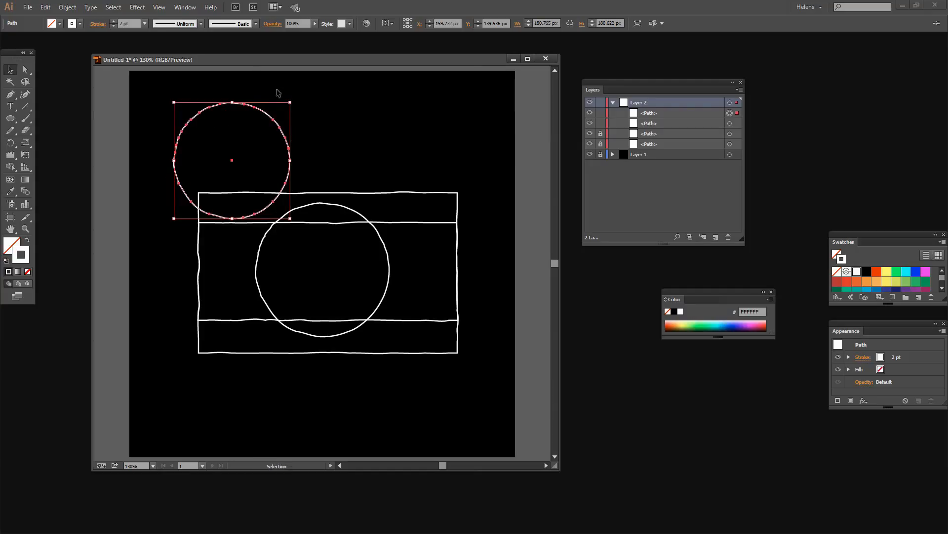
Rotate the smaller circle clockwise by more than a quarter turn and move it concentrically inside the larger circle.
{"action": "left_click_drag", "start_coordinate": [295, 99], "coordinate": [241, 217]}
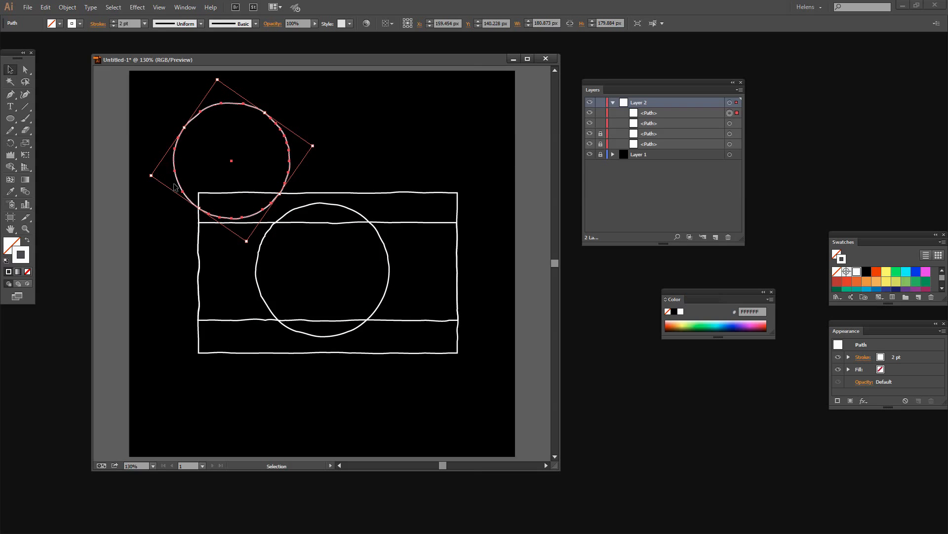
{"action": "left_click_drag", "start_coordinate": [177, 188], "coordinate": [270, 294]}
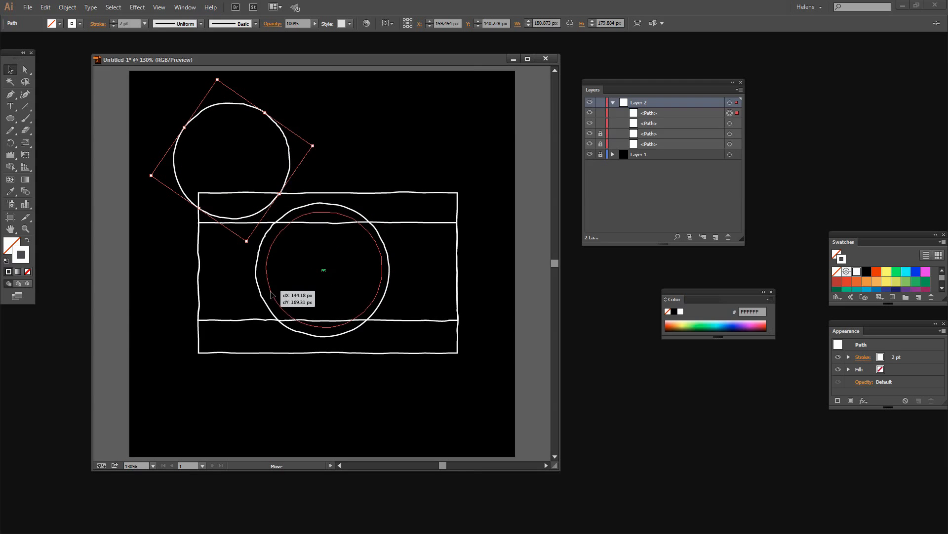
{"action": "left_click", "coordinate": [365, 144]}
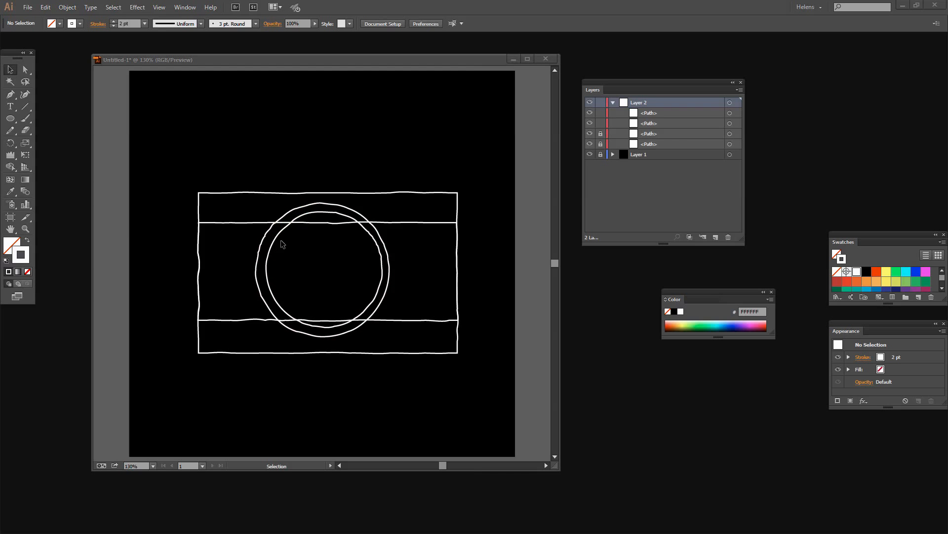
Identify the inner circle's path in Layer 2 by toggling its visibility, and lock and hide it.
{"action": "left_click", "coordinate": [590, 114]}
{"action": "left_click", "coordinate": [590, 113]}
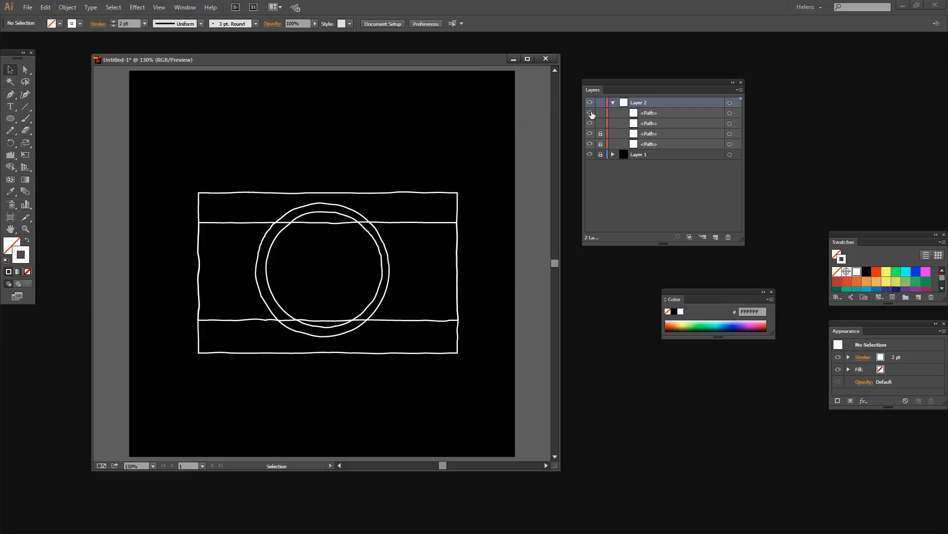
{"action": "left_click", "coordinate": [600, 114]}
{"action": "left_click", "coordinate": [591, 114]}
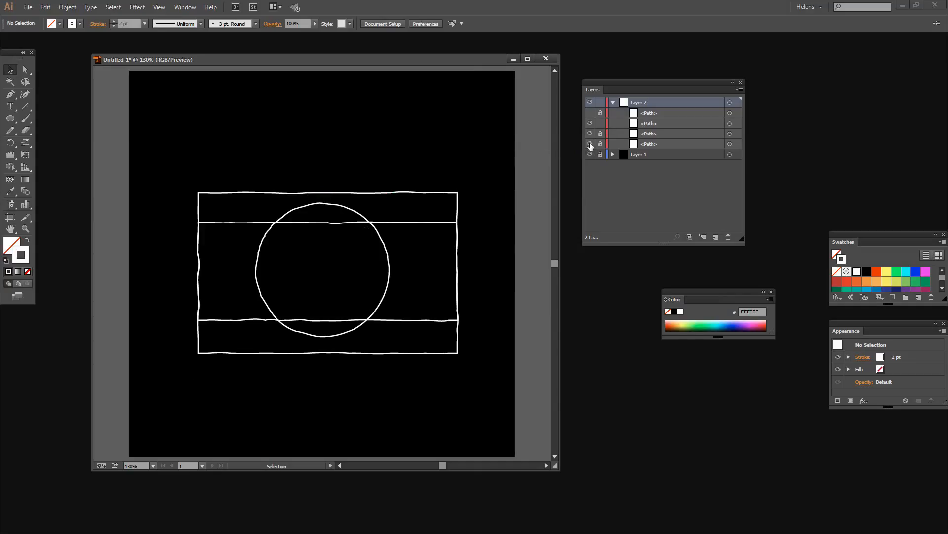
Hide the outer rectangle, then merge the circle's regions with Shape Builder to remove the inner rectangle's lines crossing it.
{"action": "left_click", "coordinate": [591, 145]}
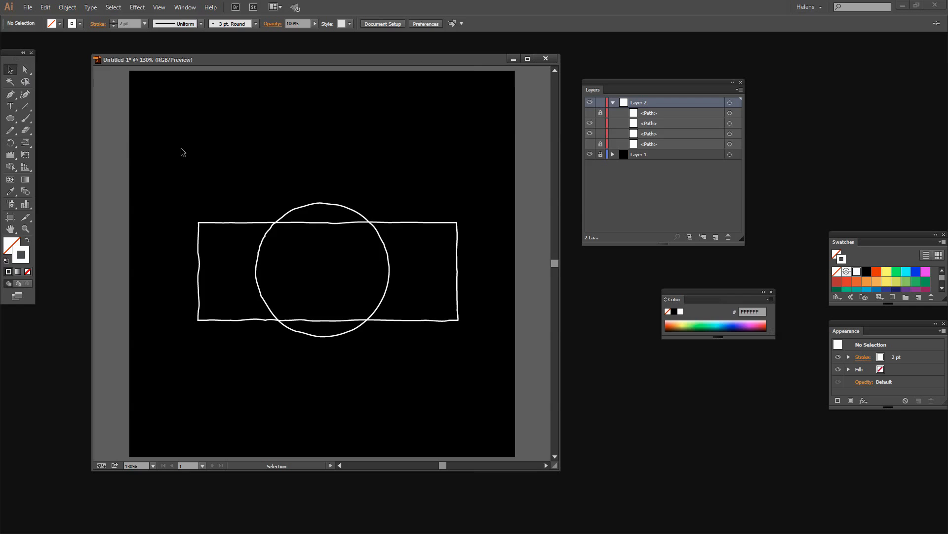
{"action": "left_click_drag", "start_coordinate": [206, 165], "coordinate": [433, 366]}
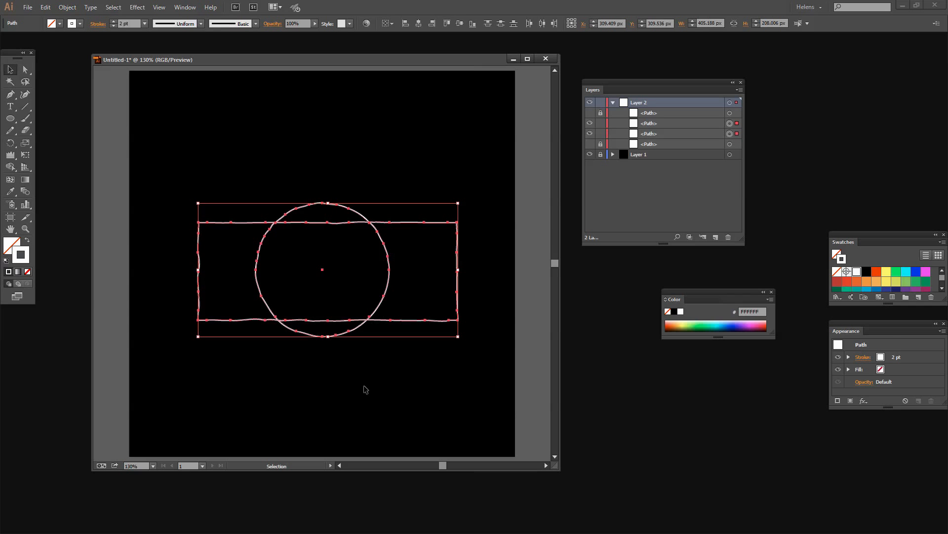
{"action": "left_click", "coordinate": [11, 168]}
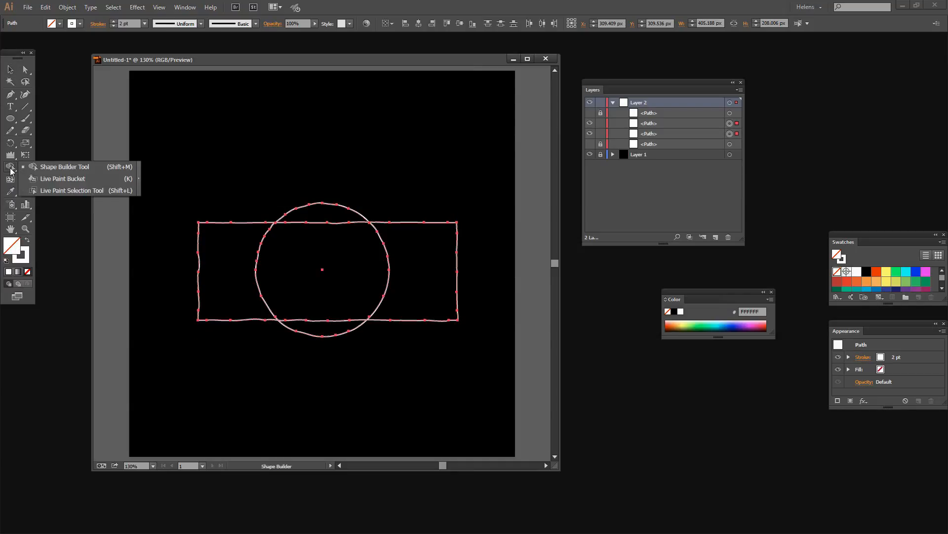
{"action": "left_click", "coordinate": [63, 170]}
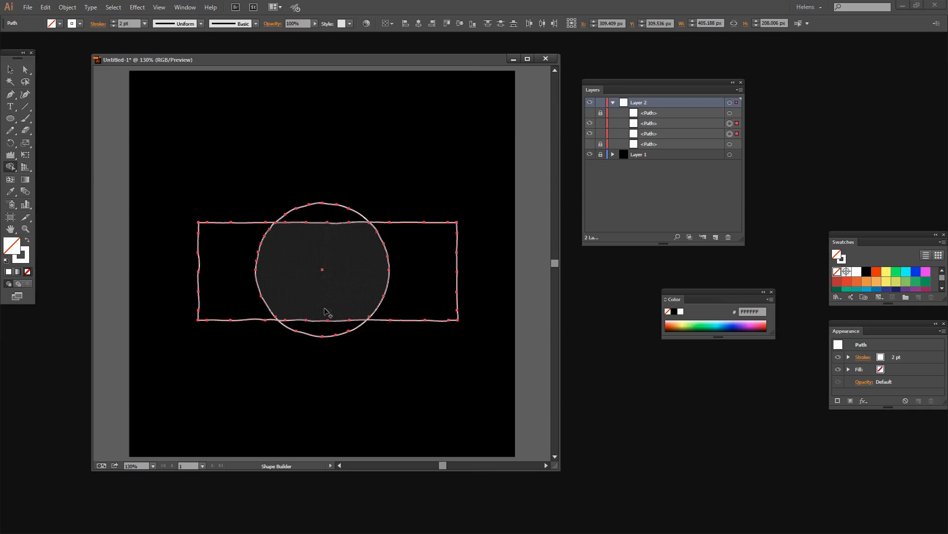
{"action": "left_click_drag", "start_coordinate": [330, 218], "coordinate": [330, 327]}
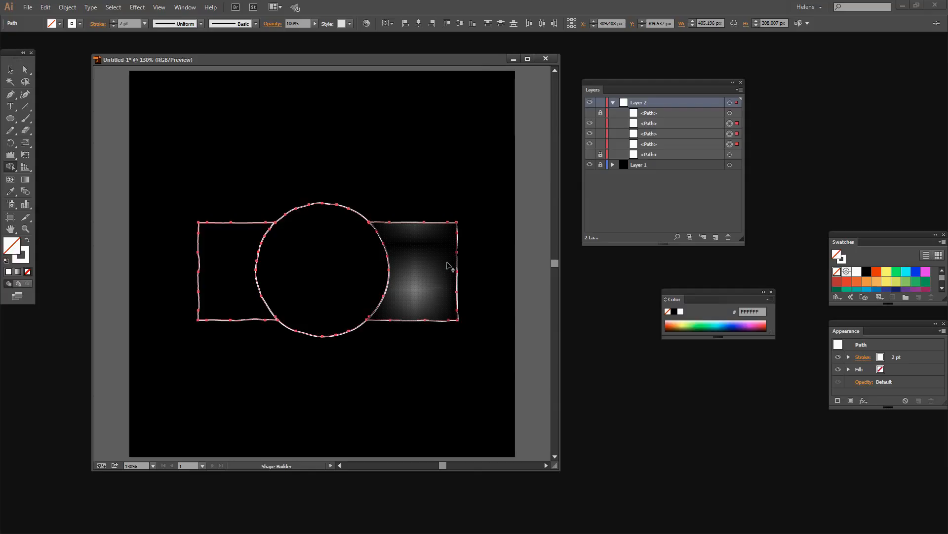
{"action": "left_click", "coordinate": [9, 70]}
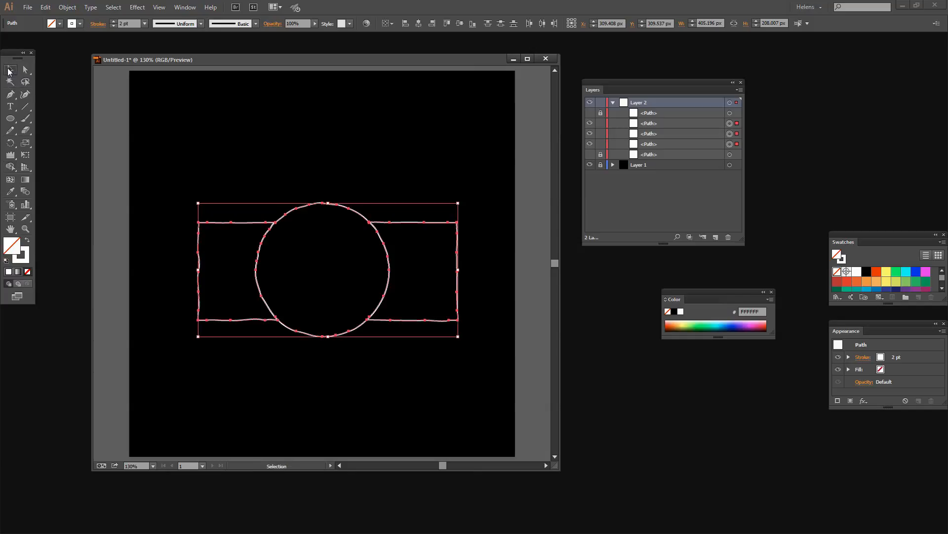
{"action": "left_click", "coordinate": [361, 179]}
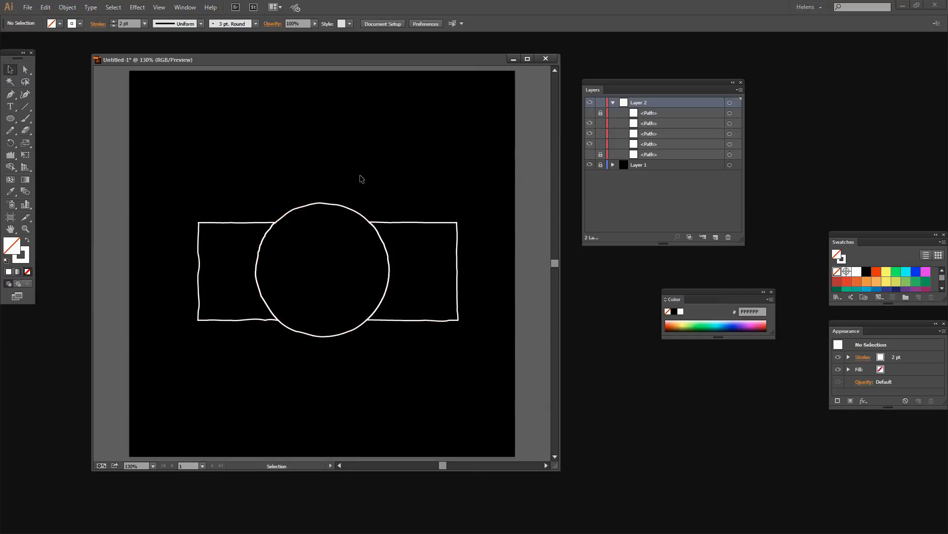
Show the inner circle and outer rectangle again, and scale the inner circle down proportionally to about 167 px.
{"action": "left_click", "coordinate": [589, 113]}
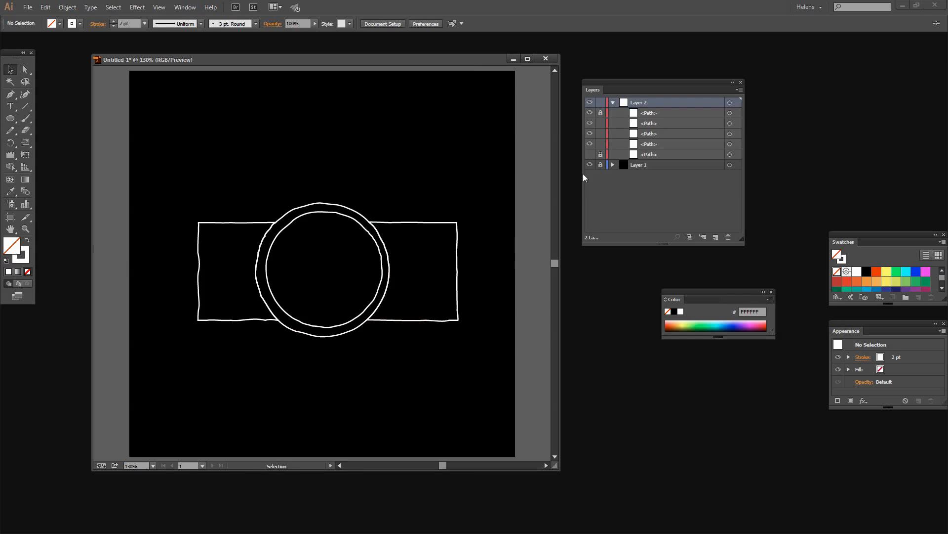
{"action": "left_click", "coordinate": [589, 154]}
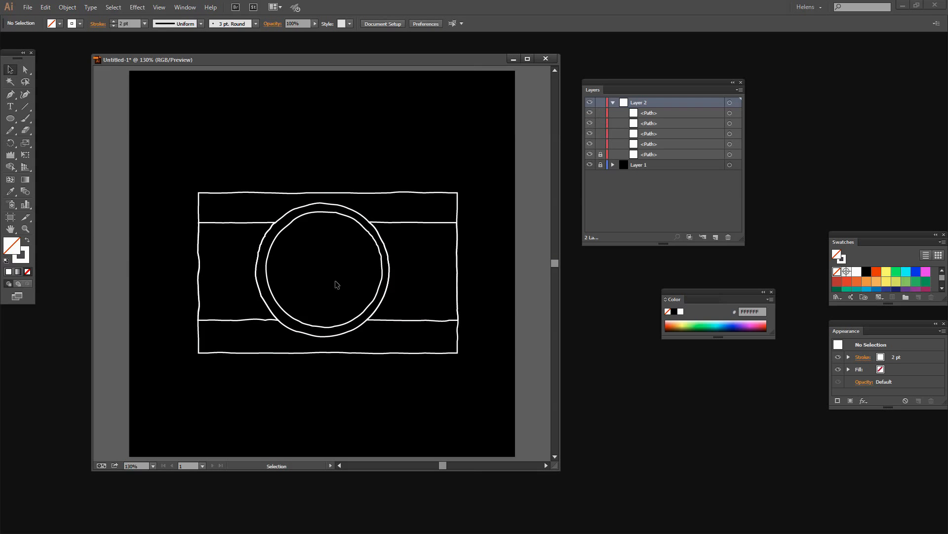
{"action": "left_click", "coordinate": [297, 320]}
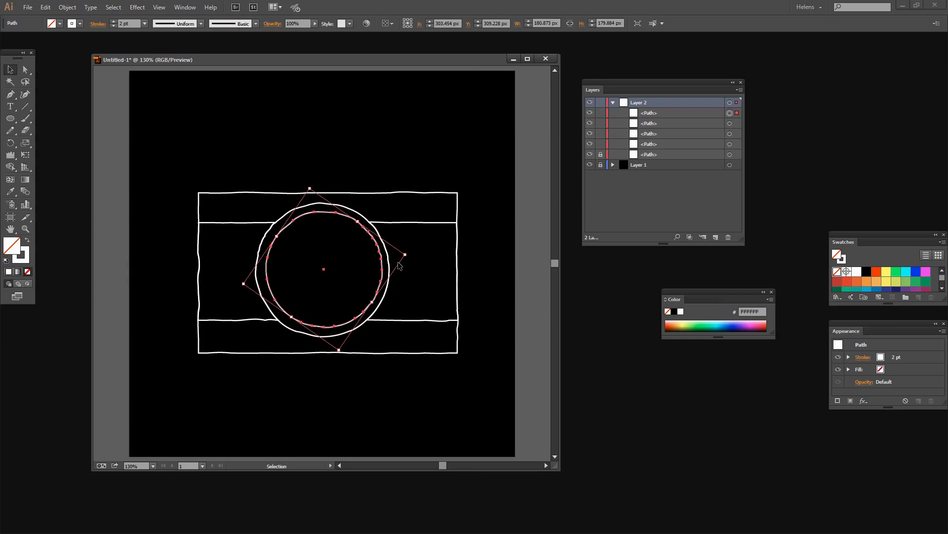
{"action": "left_click_drag", "start_coordinate": [406, 255], "coordinate": [402, 251]}
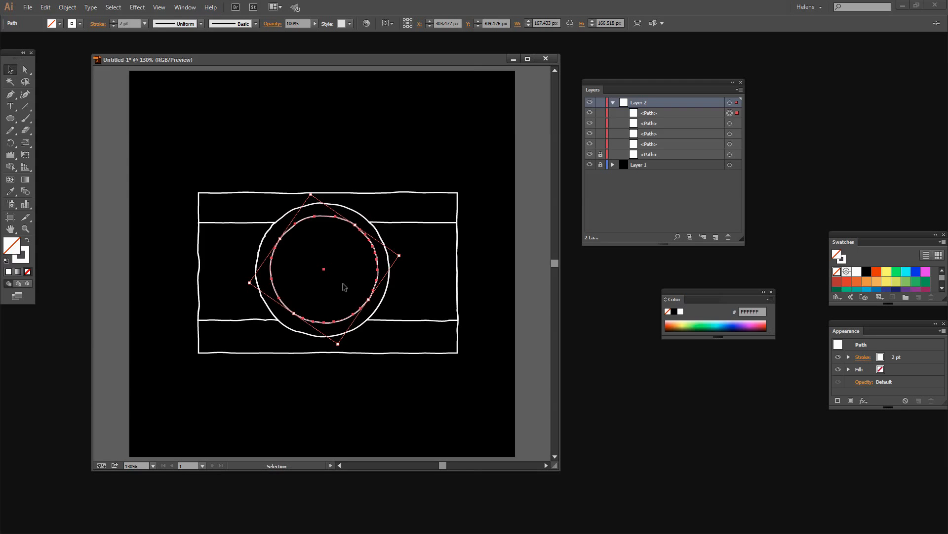
{"action": "left_click", "coordinate": [314, 286]}
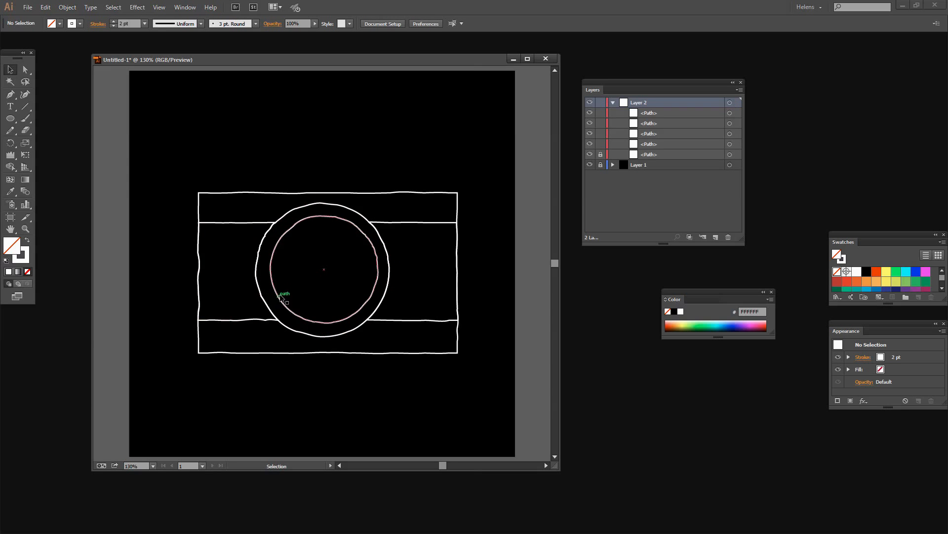
Shift the inner circle slightly to centre it within the larger circle, and deselect it.
{"action": "left_click_drag", "start_coordinate": [280, 298], "coordinate": [279, 300]}
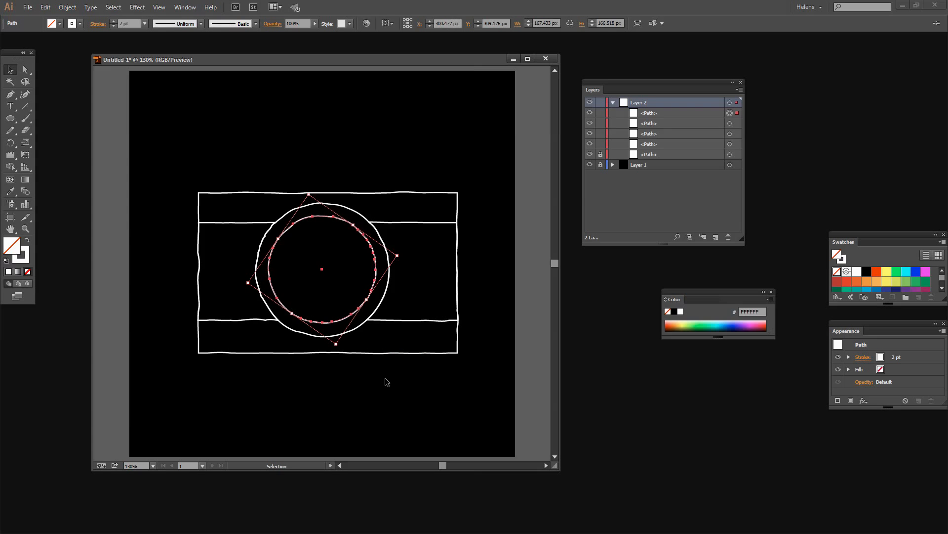
{"action": "left_click", "coordinate": [383, 401]}
{"action": "left_click", "coordinate": [332, 323]}
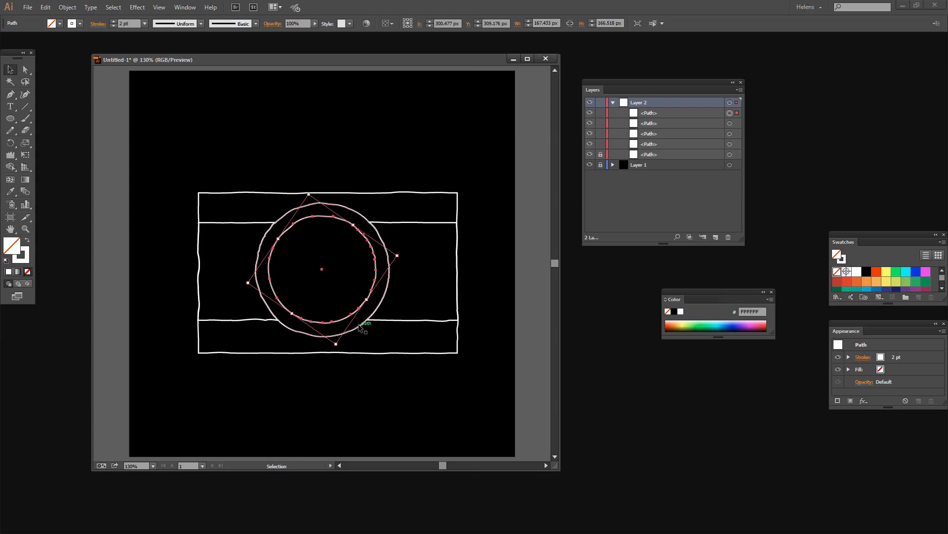
{"action": "key", "text": "Down"}
{"action": "left_click", "coordinate": [216, 259]}
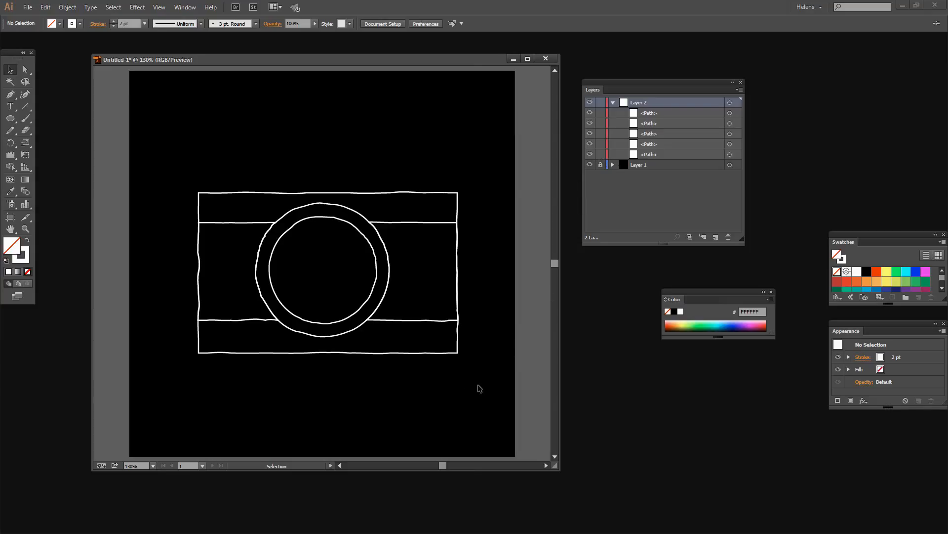
Move all the camera paths together down and slightly left, close to the artboard's lower edge.
{"action": "left_click_drag", "start_coordinate": [479, 386], "coordinate": [164, 154]}
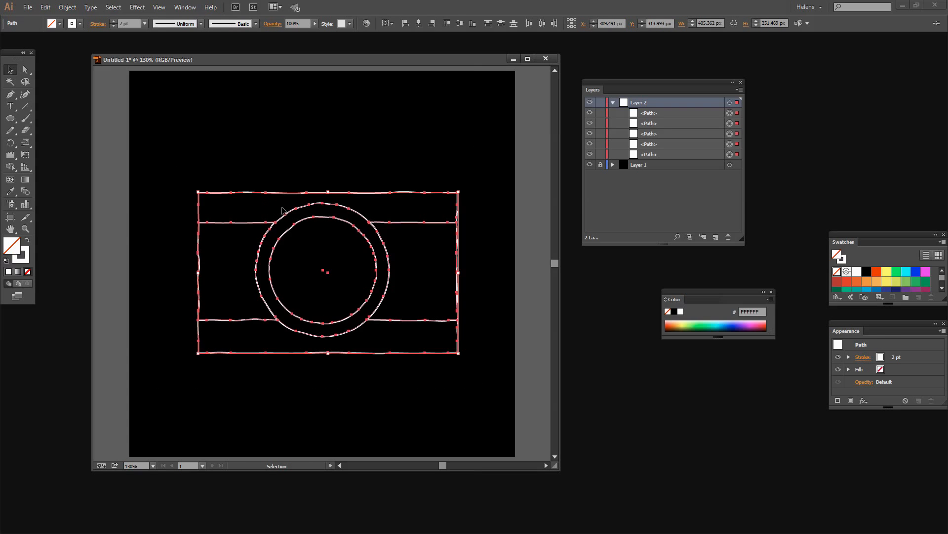
{"action": "left_click_drag", "start_coordinate": [297, 213], "coordinate": [285, 306]}
{"action": "left_click", "coordinate": [261, 132]}
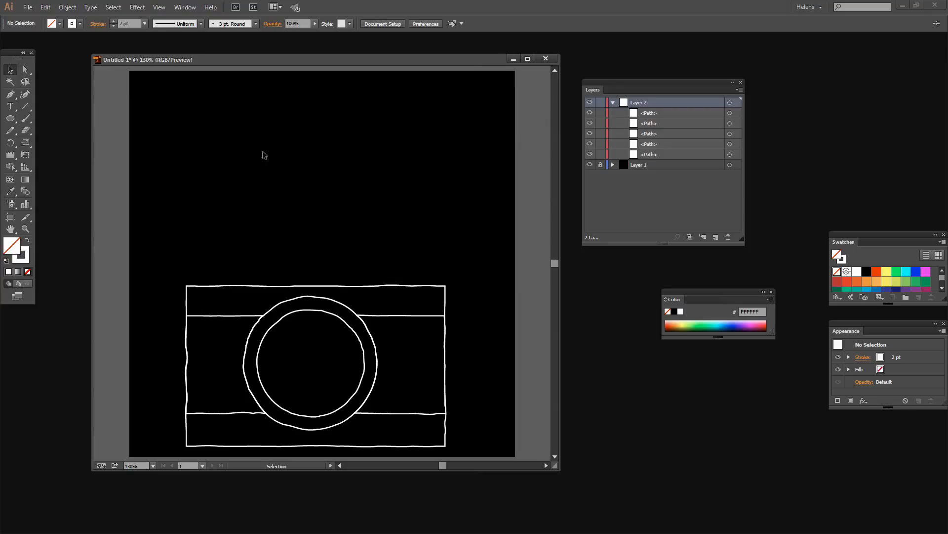
Draw a vertical line segment about 270 px long above the camera's left edge.
{"action": "left_click", "coordinate": [26, 110]}
{"action": "left_click", "coordinate": [213, 119]}
{"action": "key", "text": "Escape"}
{"action": "left_click_drag", "start_coordinate": [187, 285], "coordinate": [183, 257]}
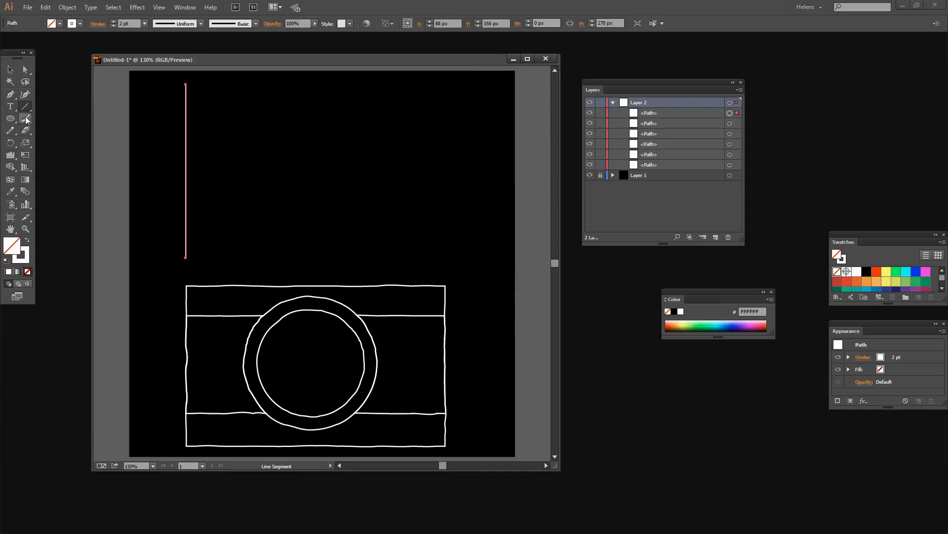
Duplicate the vertical line about 281 px to the right of the original.
{"action": "left_click", "coordinate": [11, 72]}
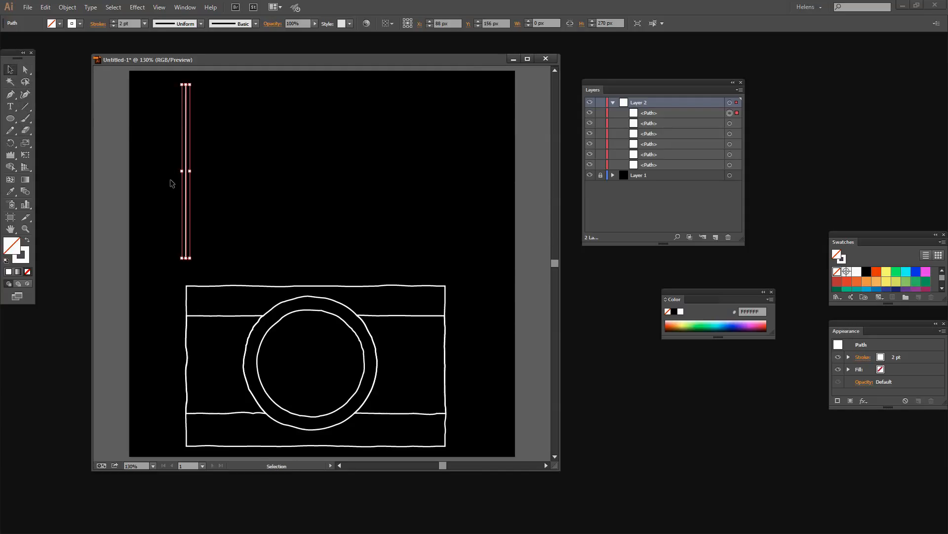
{"action": "left_click_drag", "start_coordinate": [188, 159], "coordinate": [367, 158]}
{"action": "left_click", "coordinate": [264, 228]}
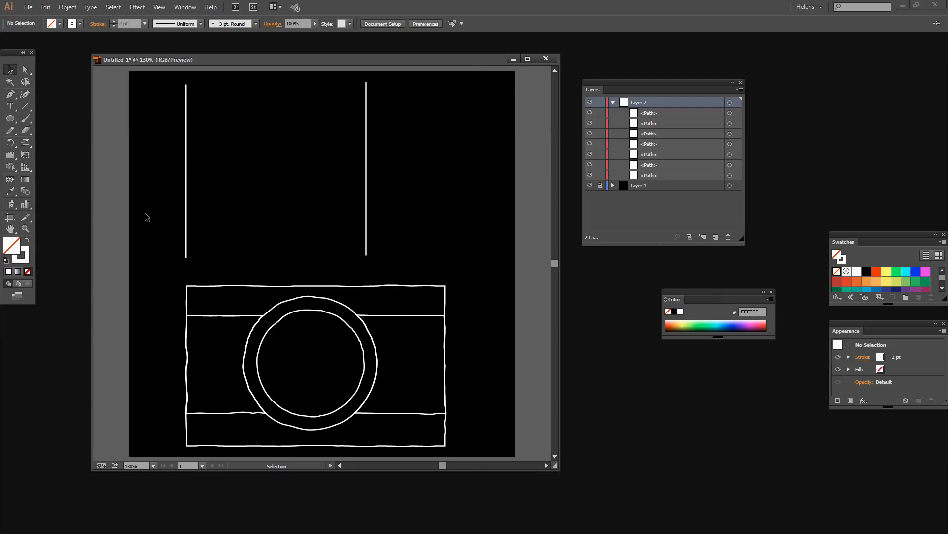
Reduce the stroke weight of both vertical lines to 1 pt.
{"action": "left_click_drag", "start_coordinate": [167, 118], "coordinate": [375, 187]}
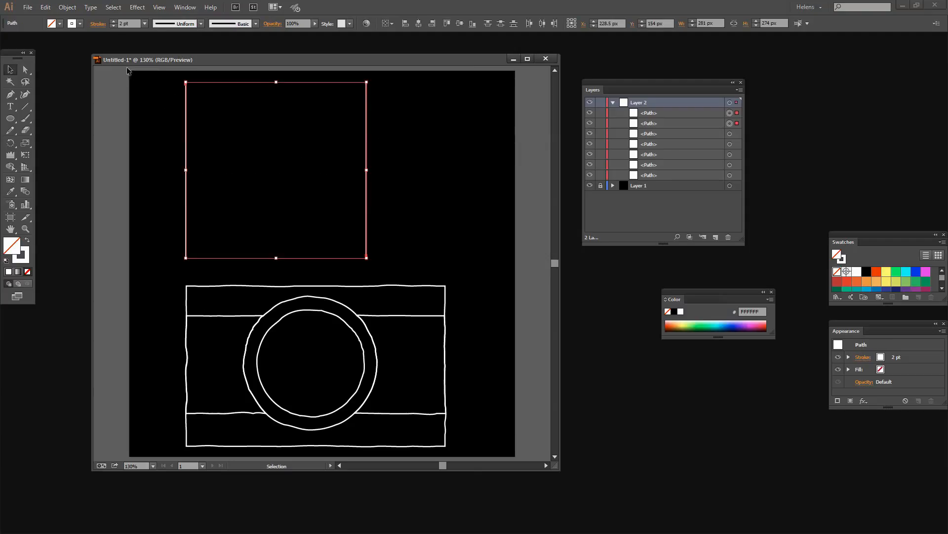
{"action": "left_click", "coordinate": [113, 26]}
{"action": "left_click", "coordinate": [393, 156]}
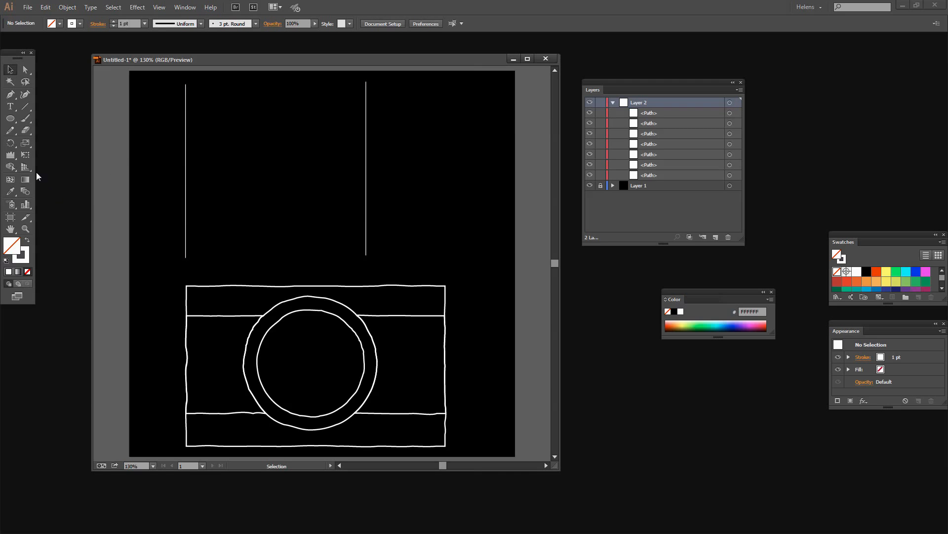
Wrinkle the left and right vertical lines one after the other along their length to make them look hand-drawn.
{"action": "left_click_drag", "start_coordinate": [161, 131], "coordinate": [207, 183]}
{"action": "left_click", "coordinate": [11, 155]}
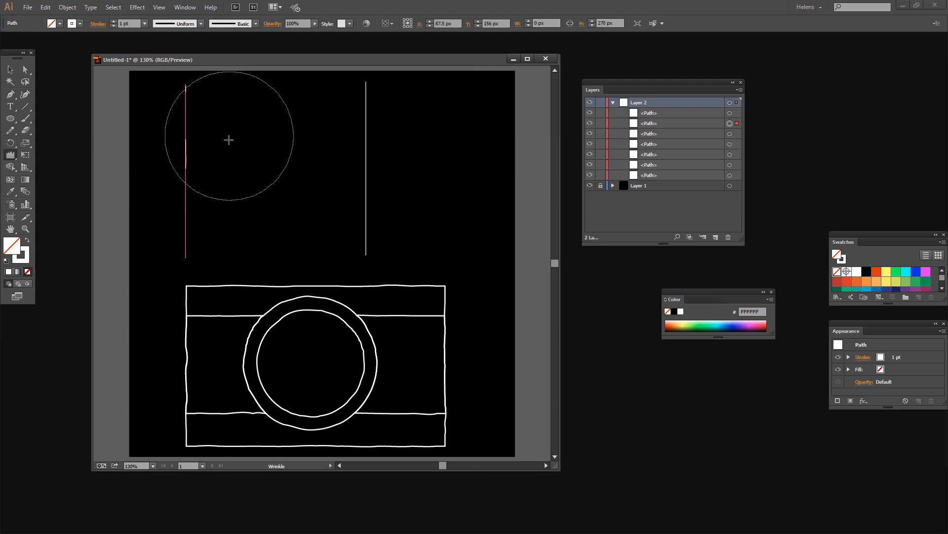
{"action": "left_click_drag", "start_coordinate": [227, 140], "coordinate": [229, 197]}
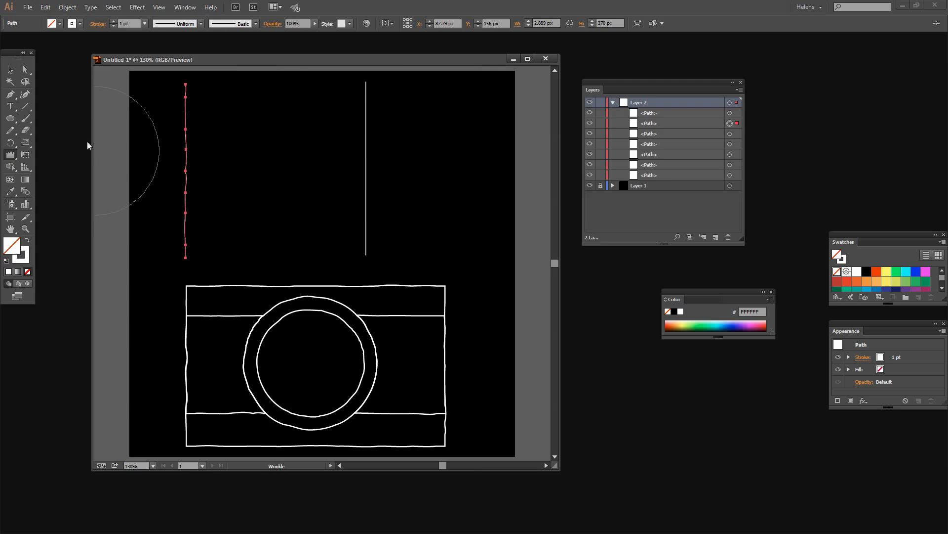
{"action": "left_click", "coordinate": [10, 70]}
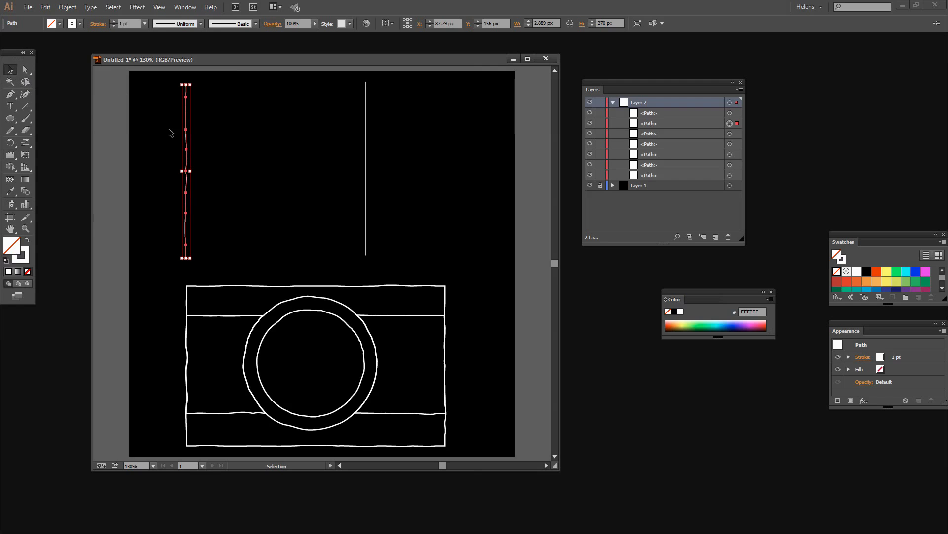
{"action": "left_click", "coordinate": [366, 204]}
{"action": "left_click", "coordinate": [10, 154]}
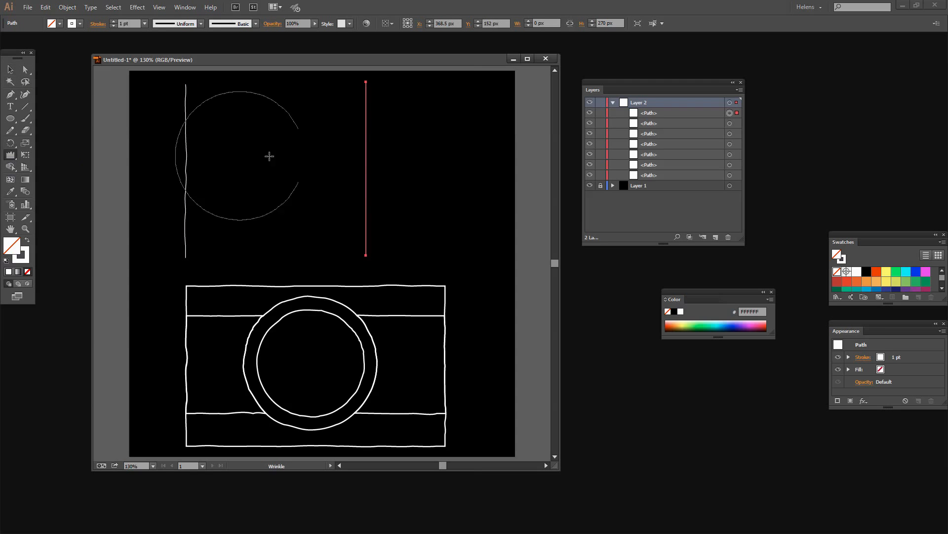
{"action": "left_click_drag", "start_coordinate": [402, 140], "coordinate": [375, 243]}
{"action": "key", "text": "v"}
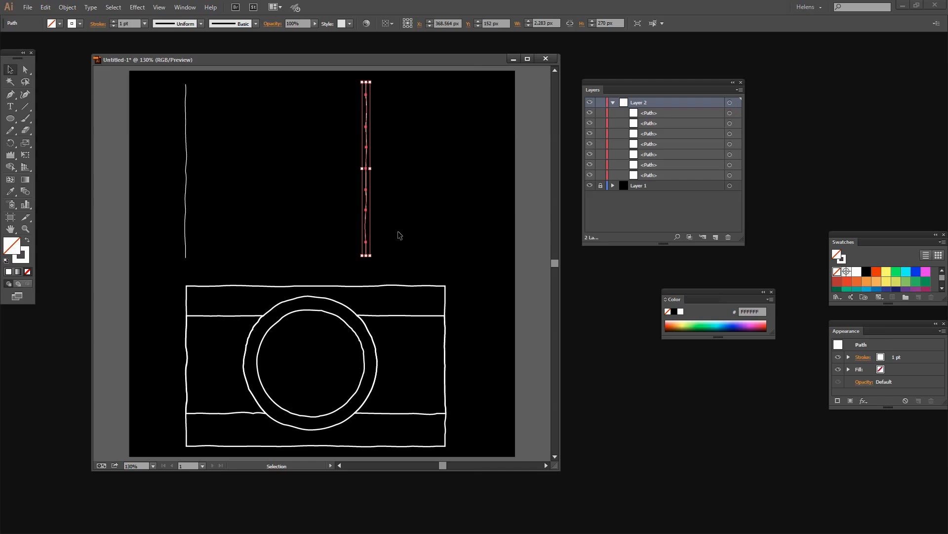
{"action": "left_click", "coordinate": [400, 235]}
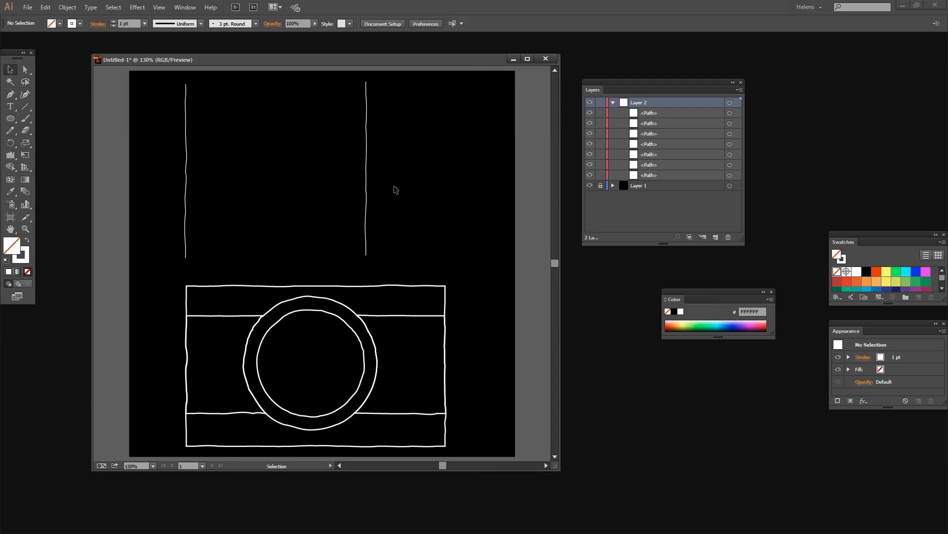
Move the right line level with the left one, about 300 px apart, and blend the two lines.
{"action": "left_click_drag", "start_coordinate": [367, 218], "coordinate": [378, 223]}
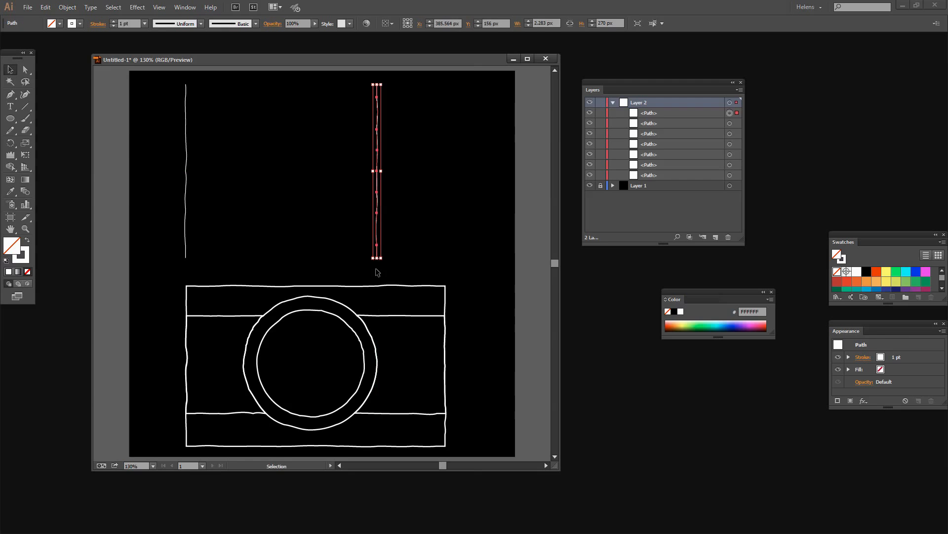
{"action": "left_click", "coordinate": [413, 234]}
{"action": "left_click_drag", "start_coordinate": [165, 142], "coordinate": [477, 242]}
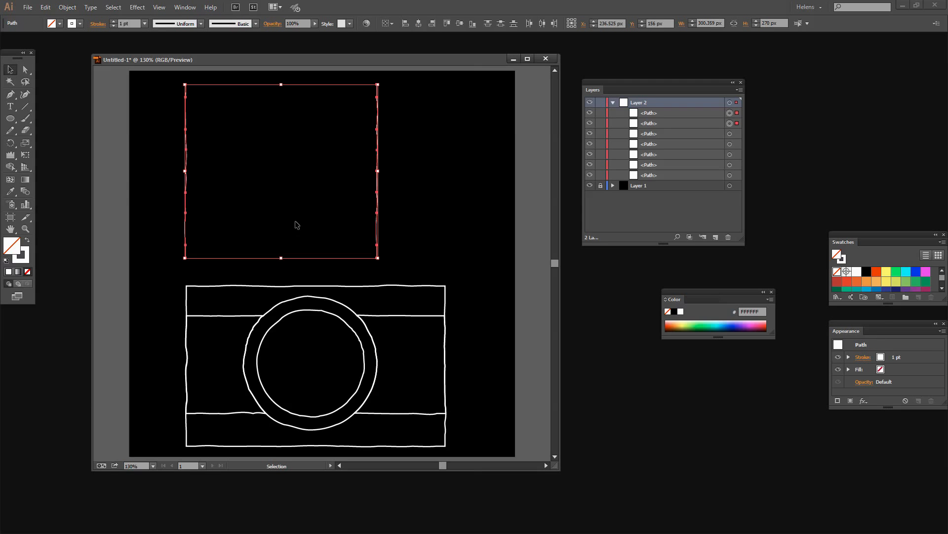
{"action": "left_click", "coordinate": [26, 193]}
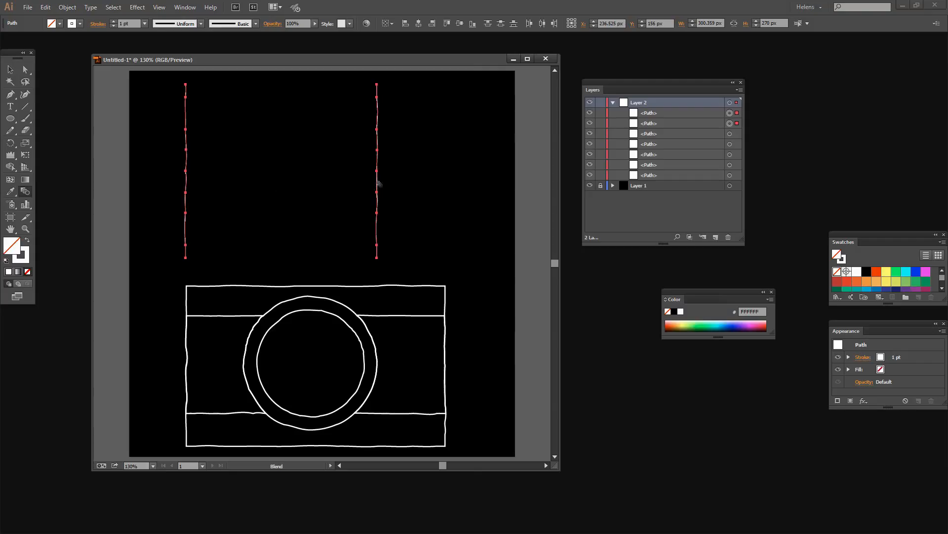
{"action": "left_click", "coordinate": [376, 184]}
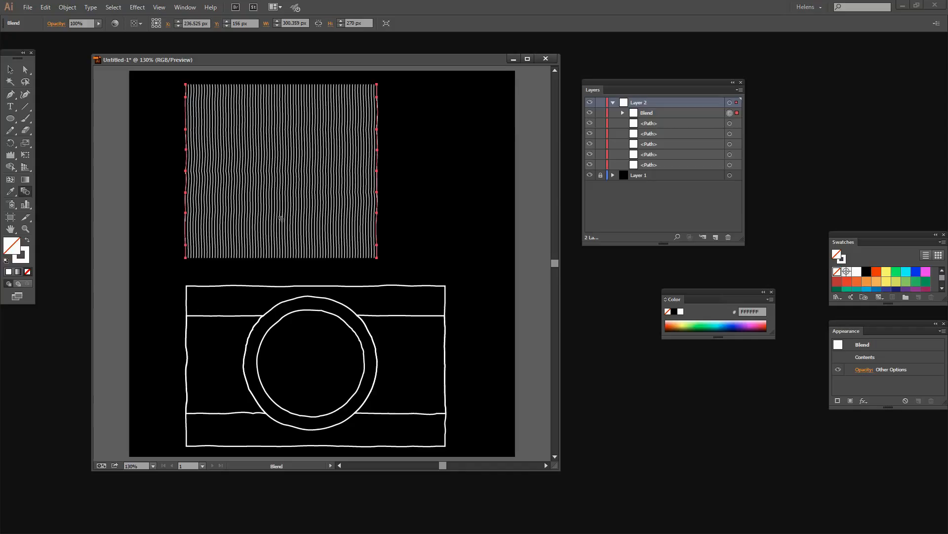
Set the line blend's spacing to 35 specified steps, with the preview turned on.
{"action": "double_click", "coordinate": [26, 193]}
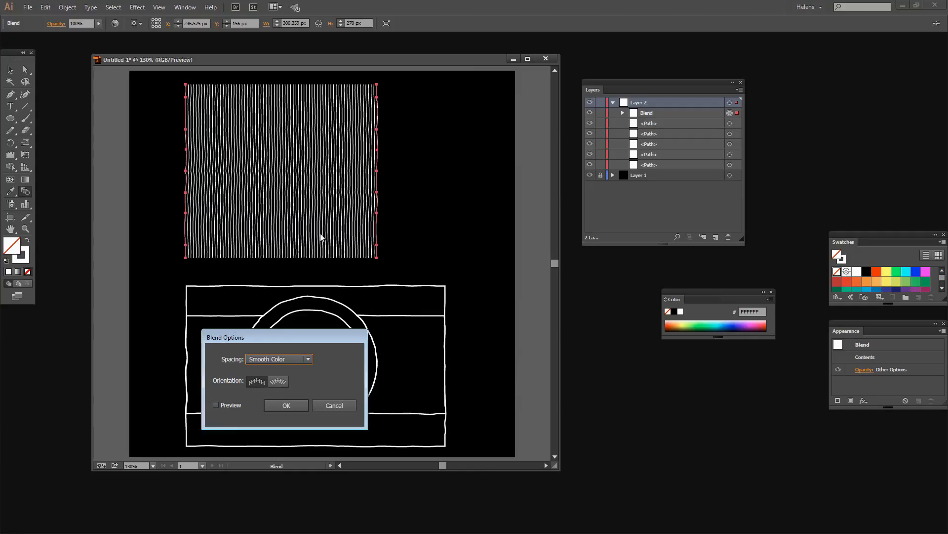
{"action": "left_click", "coordinate": [290, 362]}
{"action": "left_click", "coordinate": [290, 361]}
{"action": "left_click", "coordinate": [282, 360]}
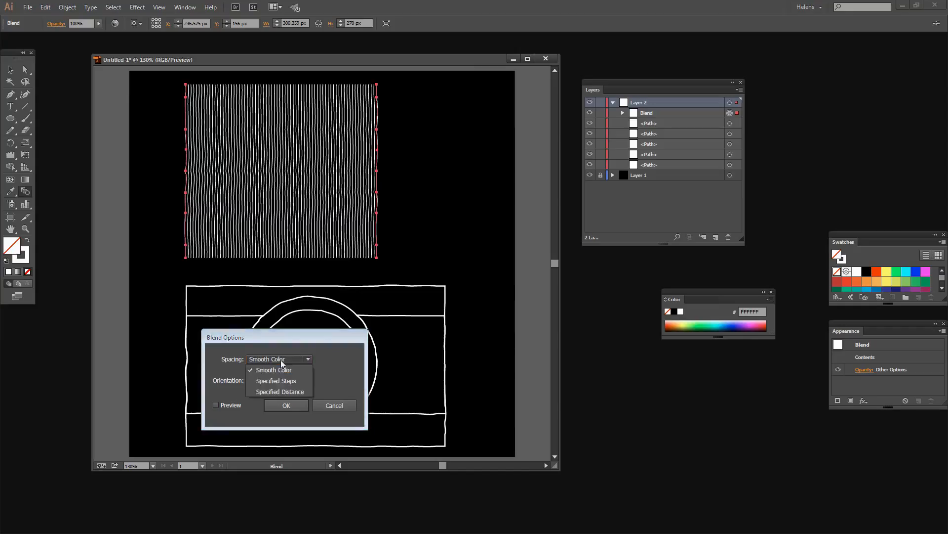
{"action": "left_click", "coordinate": [280, 381]}
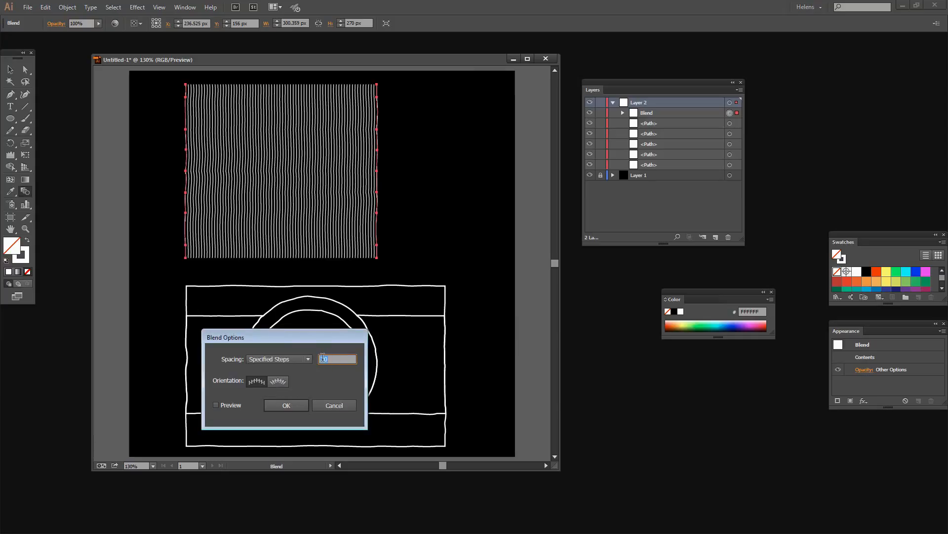
{"action": "left_click", "coordinate": [218, 406]}
{"action": "left_click", "coordinate": [322, 358]}
{"action": "key", "text": "Down"}
{"action": "key", "text": "Down"}
{"action": "key", "text": "Down"}
{"action": "key", "text": "Down"}
{"action": "key", "text": "Down"}
{"action": "key", "text": "Down"}
{"action": "key", "text": "Down"}
{"action": "key", "text": "Down"}
{"action": "key", "text": "Down"}
{"action": "key", "text": "Down"}
{"action": "key", "text": "Down"}
{"action": "key", "text": "Down"}
{"action": "key", "text": "Down"}
{"action": "key", "text": "Down"}
{"action": "key", "text": "Down"}
{"action": "key", "text": "Down"}
{"action": "key", "text": "Down"}
{"action": "key", "text": "Down"}
{"action": "key", "text": "Down"}
{"action": "key", "text": "Down"}
{"action": "key", "text": "Down"}
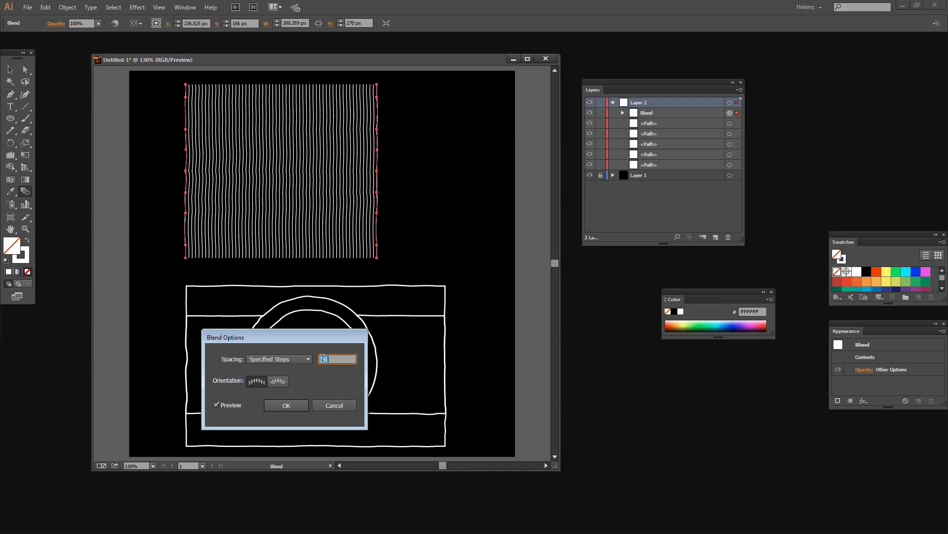
{"action": "key", "text": "Down"}
{"action": "key", "text": "Down"}
{"action": "key", "text": "Down"}
{"action": "key", "text": "Down"}
{"action": "key", "text": "Down"}
{"action": "key", "text": "Down"}
{"action": "key", "text": "Down"}
{"action": "key", "text": "Down"}
{"action": "key", "text": "Down"}
{"action": "key", "text": "Down"}
{"action": "key", "text": "Down"}
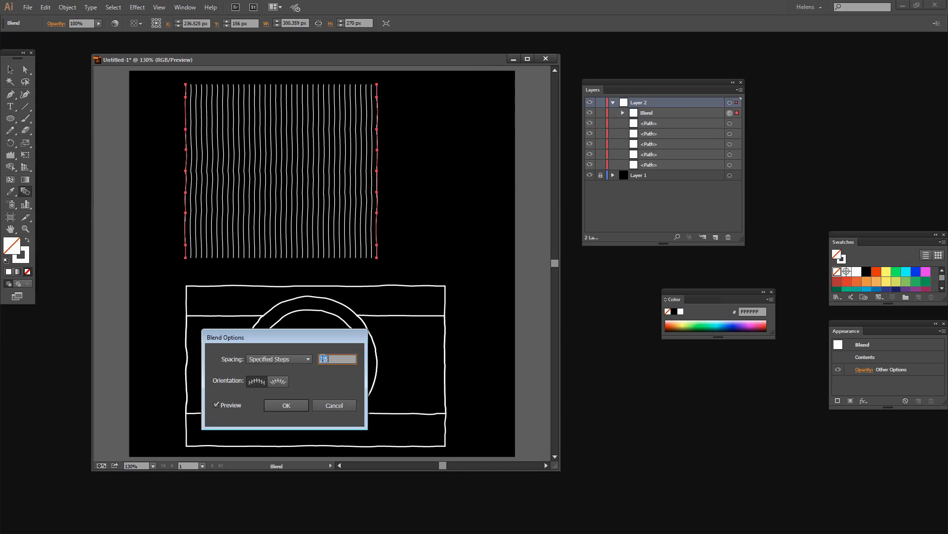
{"action": "key", "text": "Down"}
{"action": "key", "text": "Down"}
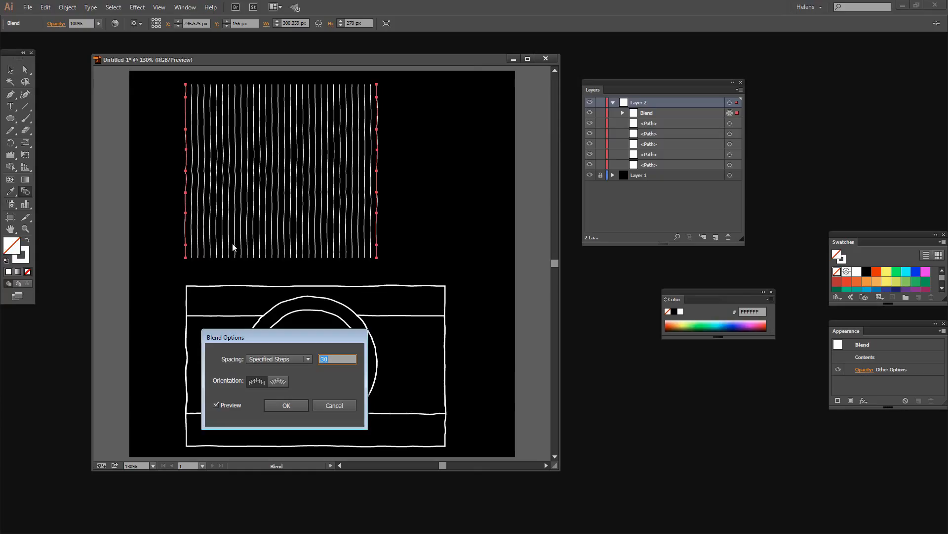
{"action": "key", "text": "Up"}
{"action": "key", "text": "Up"}
{"action": "key", "text": "Up"}
{"action": "key", "text": "Up"}
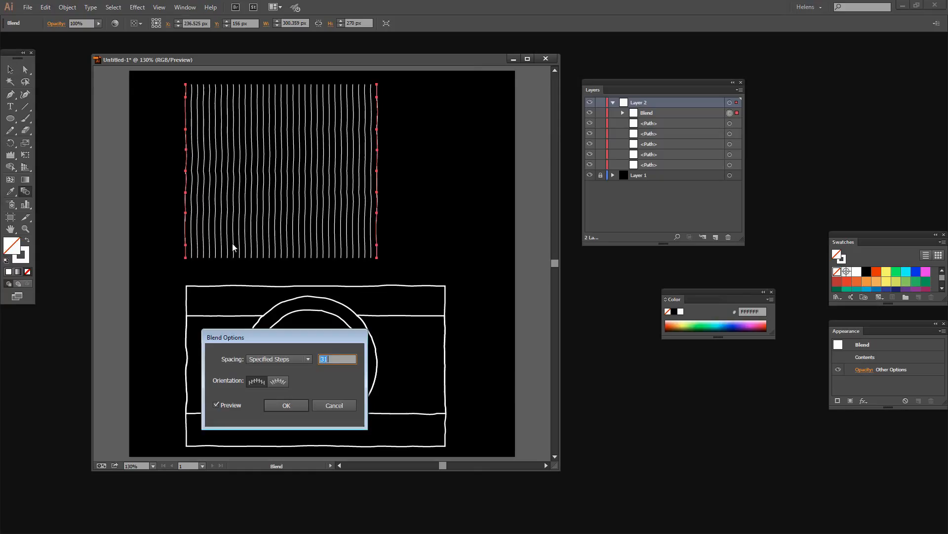
{"action": "key", "text": "Up"}
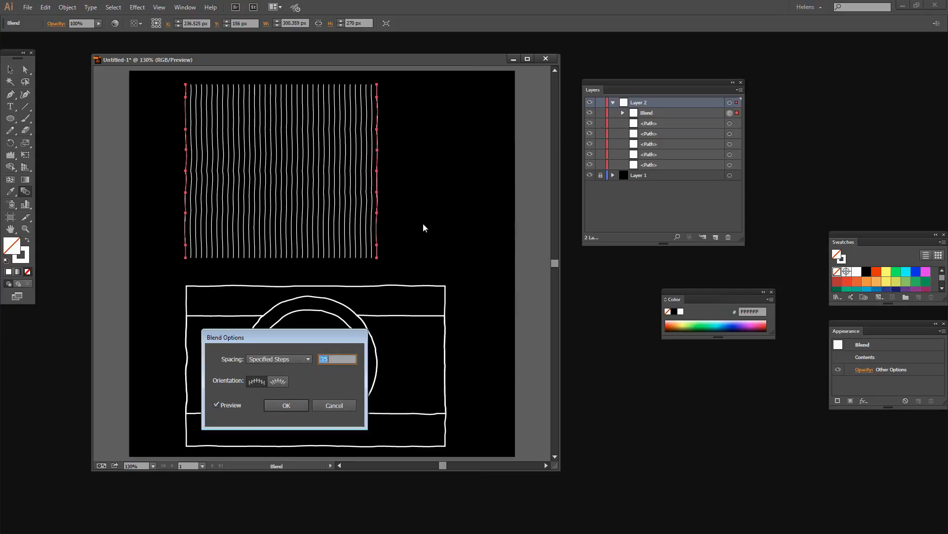
{"action": "left_click", "coordinate": [284, 406]}
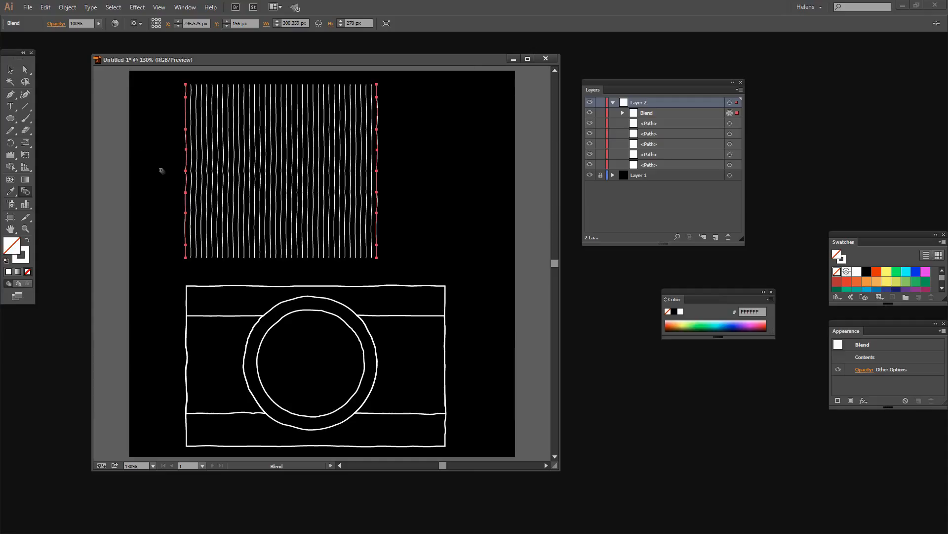
Duplicate the line blend about 363 px to the right, level with the original, and widen the document window to make room.
{"action": "left_click", "coordinate": [10, 70]}
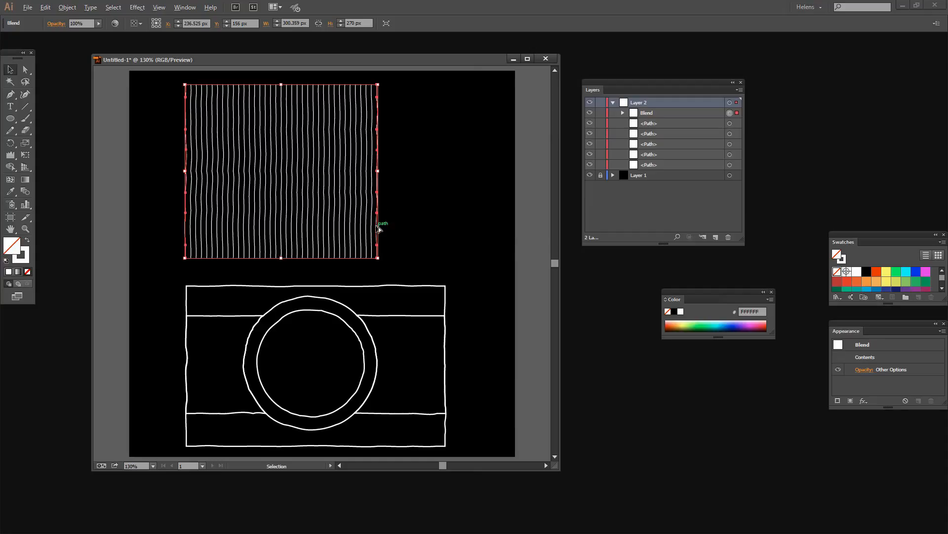
{"action": "left_click_drag", "start_coordinate": [379, 229], "coordinate": [538, 242]}
{"action": "left_click_drag", "start_coordinate": [560, 332], "coordinate": [773, 366]}
{"action": "left_click_drag", "start_coordinate": [602, 83], "coordinate": [795, 69]}
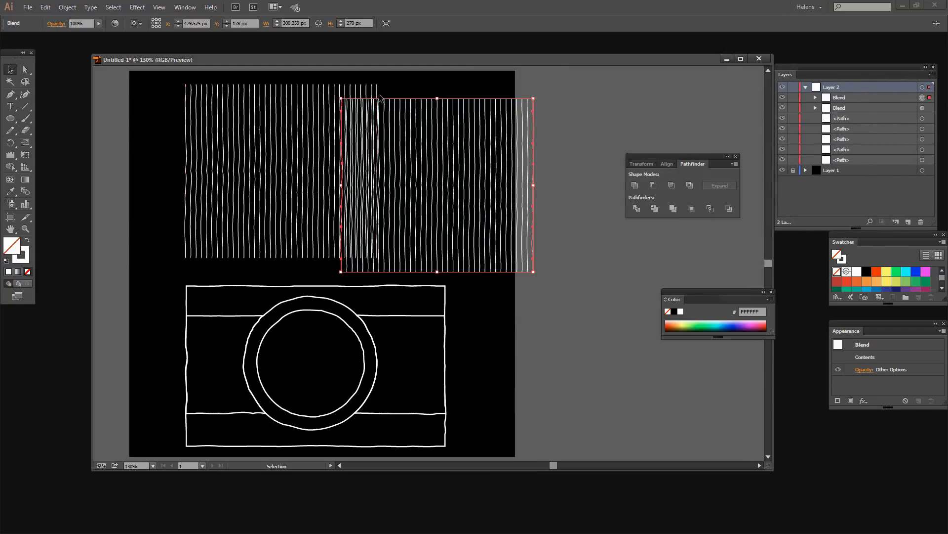
{"action": "left_click_drag", "start_coordinate": [388, 98], "coordinate": [541, 88]}
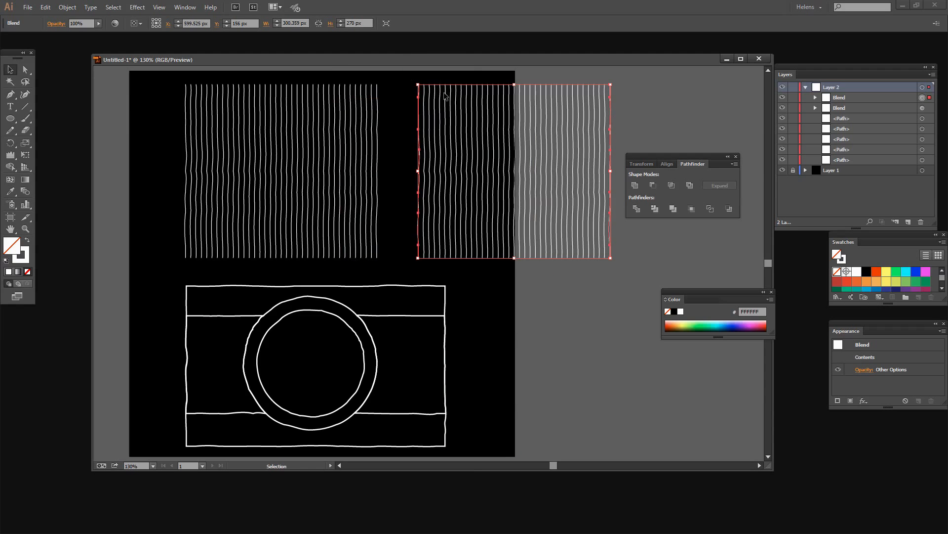
{"action": "left_click", "coordinate": [548, 273]}
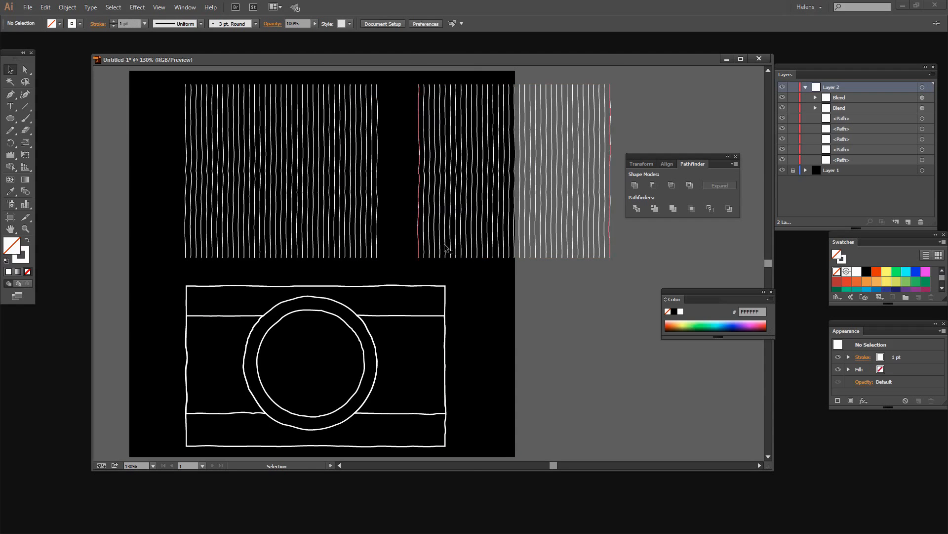
Rotate the copied blend 90° so its lines run horizontally, and nudge it slightly down.
{"action": "left_click", "coordinate": [443, 243]}
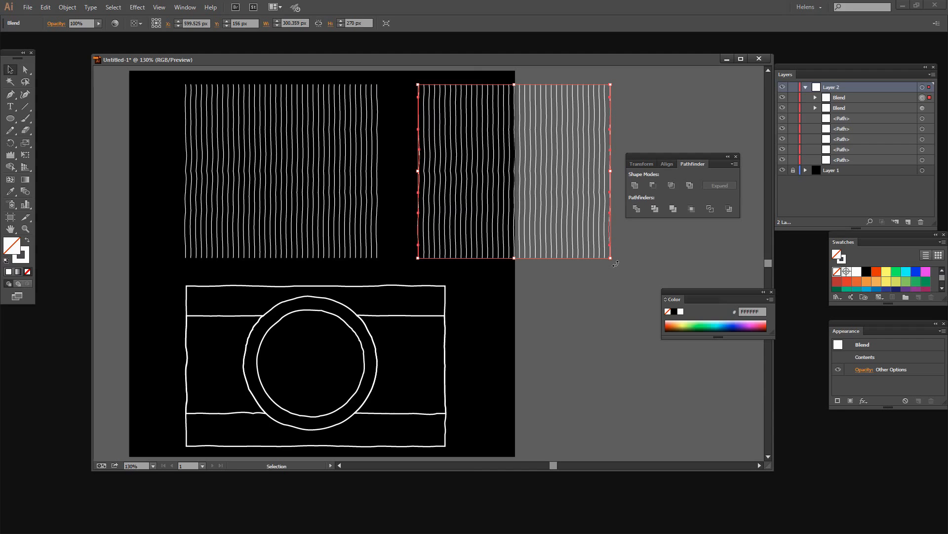
{"action": "left_click_drag", "start_coordinate": [616, 263], "coordinate": [590, 246]}
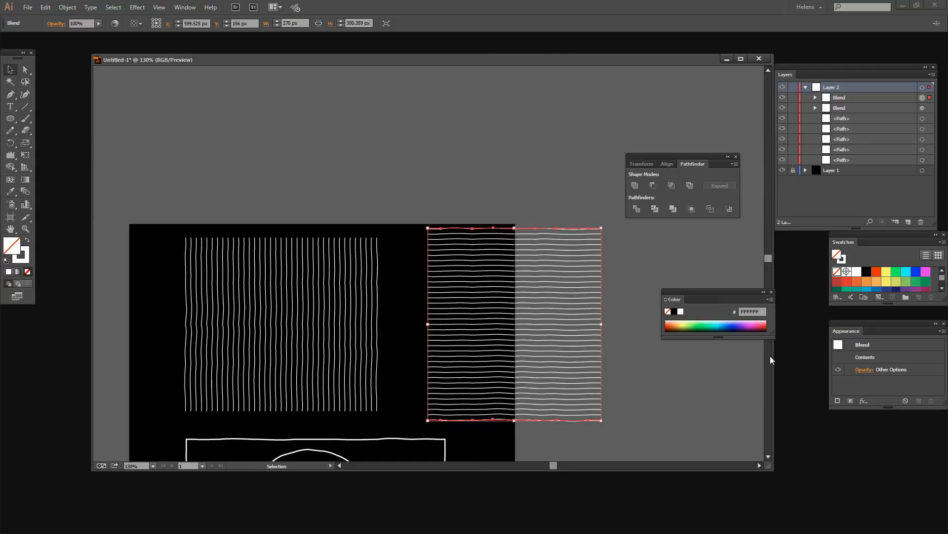
{"action": "key", "text": "Down"}
{"action": "key", "text": "Down"}
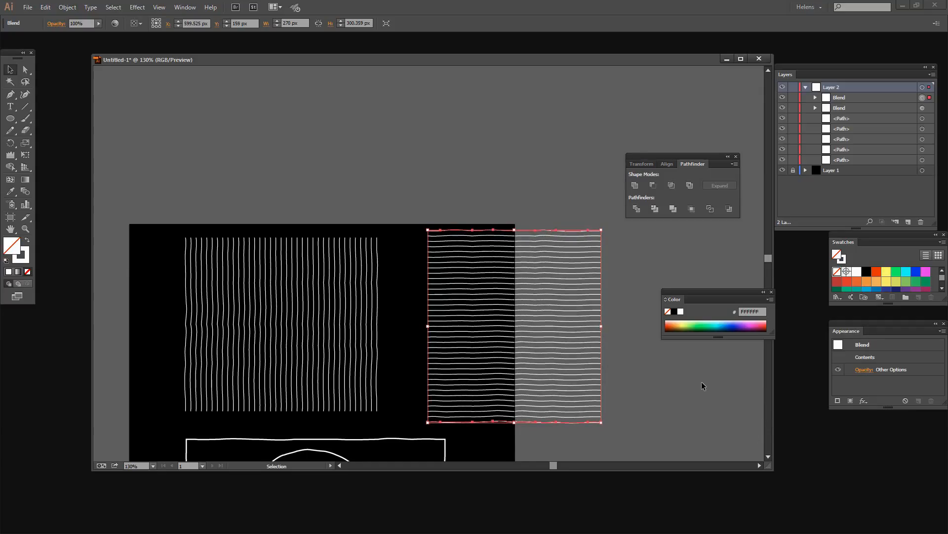
{"action": "scroll", "coordinate": [768, 268], "scroll_direction": "down", "scroll_amount": 3}
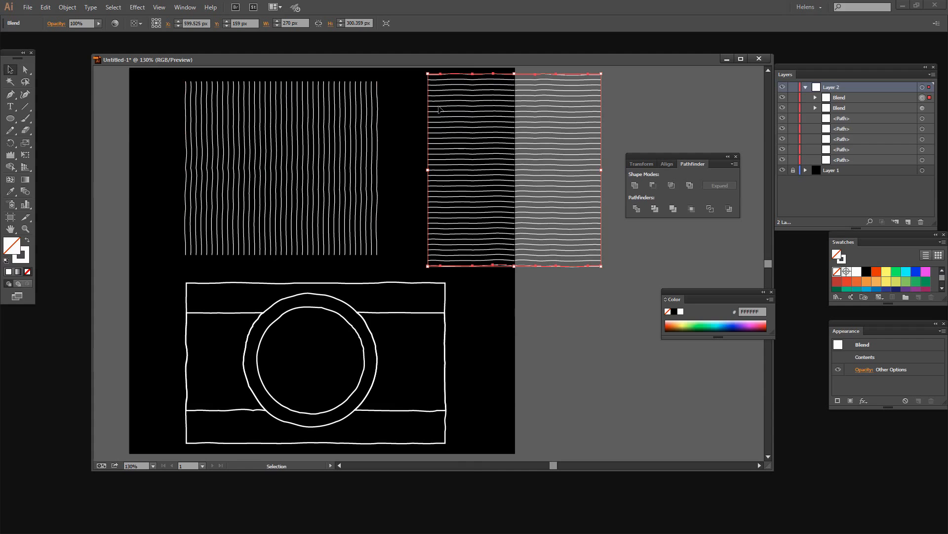
Move the horizontal line blend over the vertical one, flush with its left edge, to form a crosshatch grid.
{"action": "left_click_drag", "start_coordinate": [452, 74], "coordinate": [216, 216]}
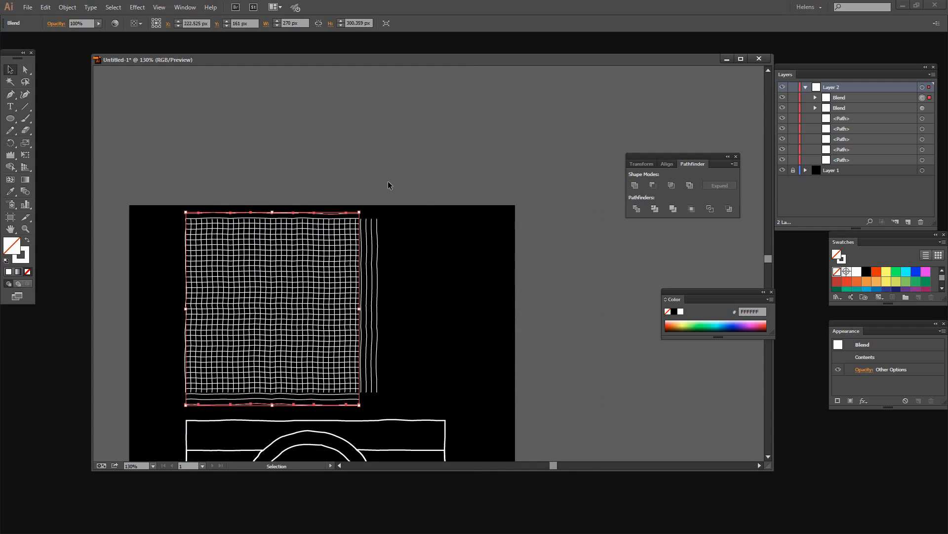
{"action": "left_click", "coordinate": [446, 219]}
{"action": "scroll", "coordinate": [446, 219], "scroll_direction": "down", "scroll_amount": 3}
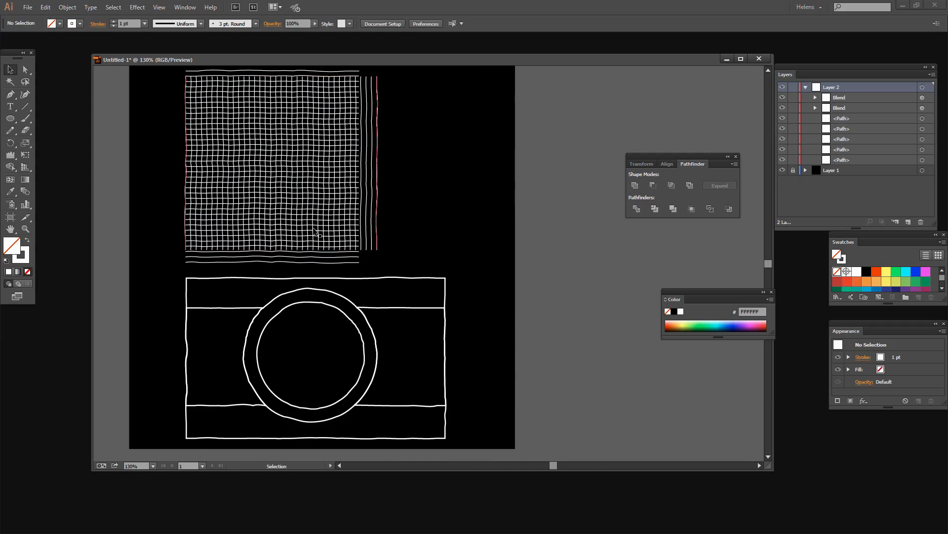
Duplicate the camera's left and right side panels, placing one copy beside the grid and the other off the artboard's right edge.
{"action": "left_click", "coordinate": [398, 306]}
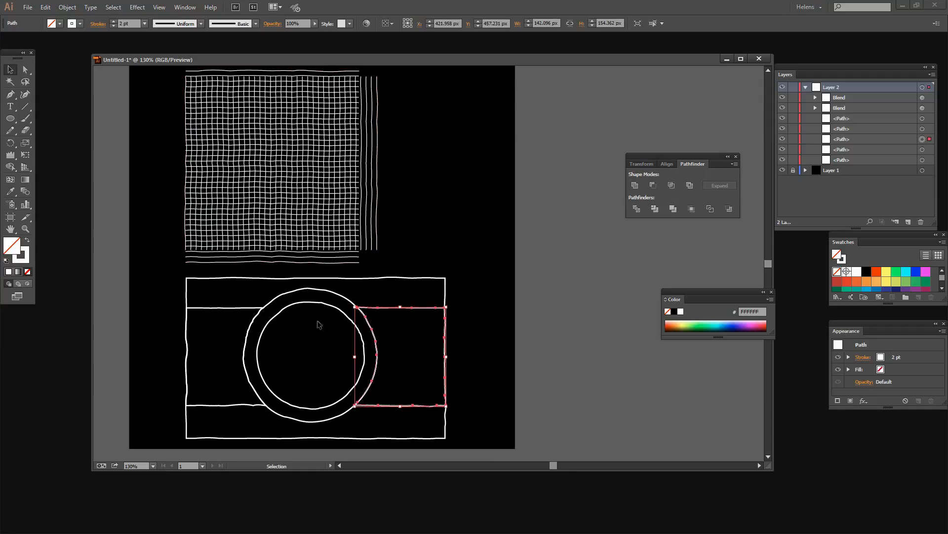
{"action": "left_click", "coordinate": [235, 311]}
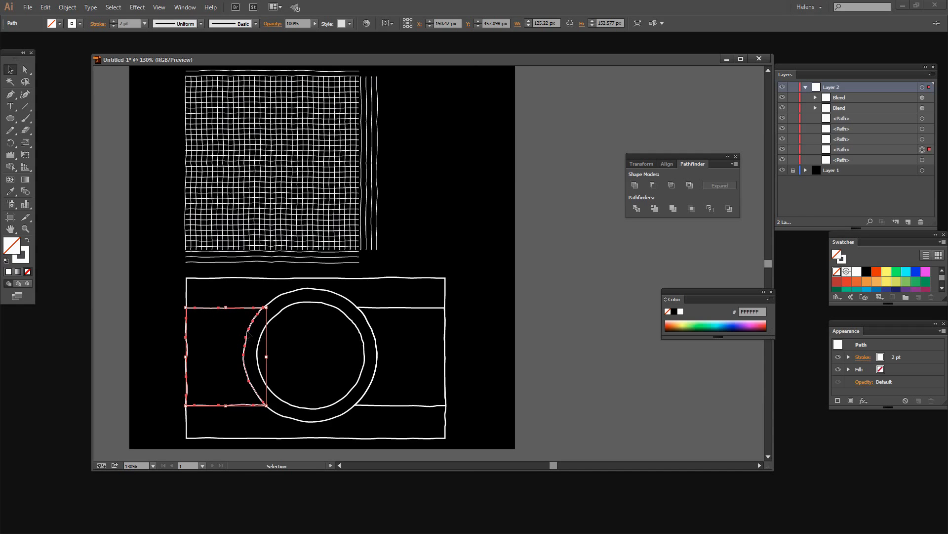
{"action": "left_click_drag", "start_coordinate": [213, 315], "coordinate": [451, 134]}
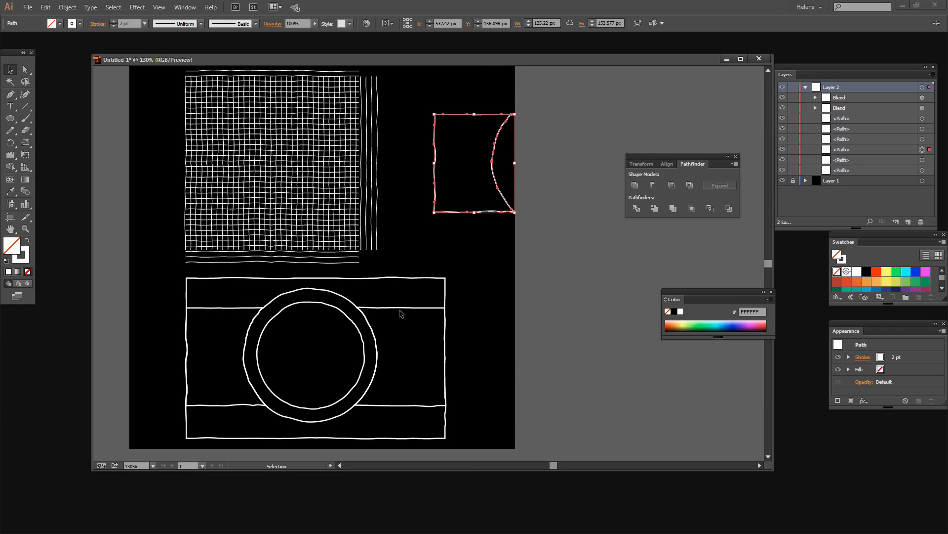
{"action": "left_click_drag", "start_coordinate": [419, 307], "coordinate": [588, 261]}
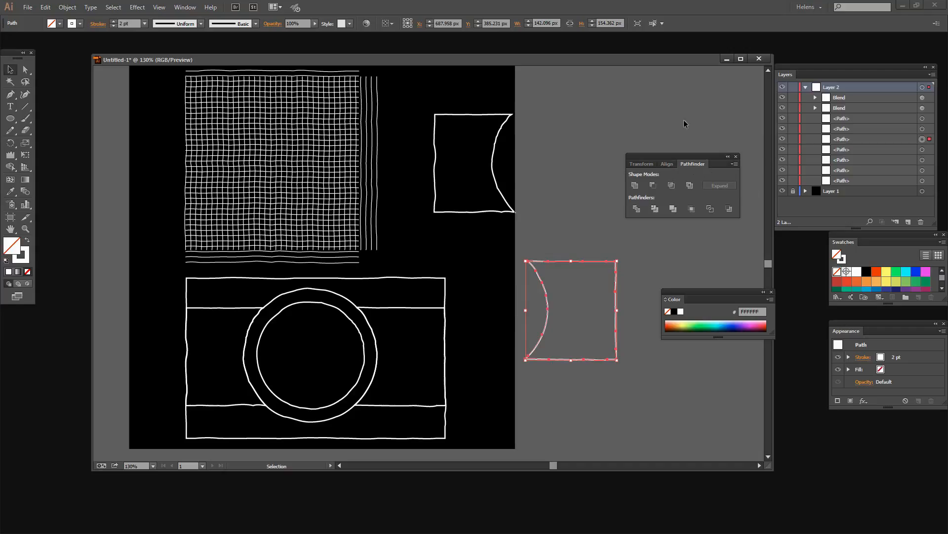
Hide and lock all the original camera paths, keeping only the two blends and the two side panel copies visible.
{"action": "left_click", "coordinate": [783, 181]}
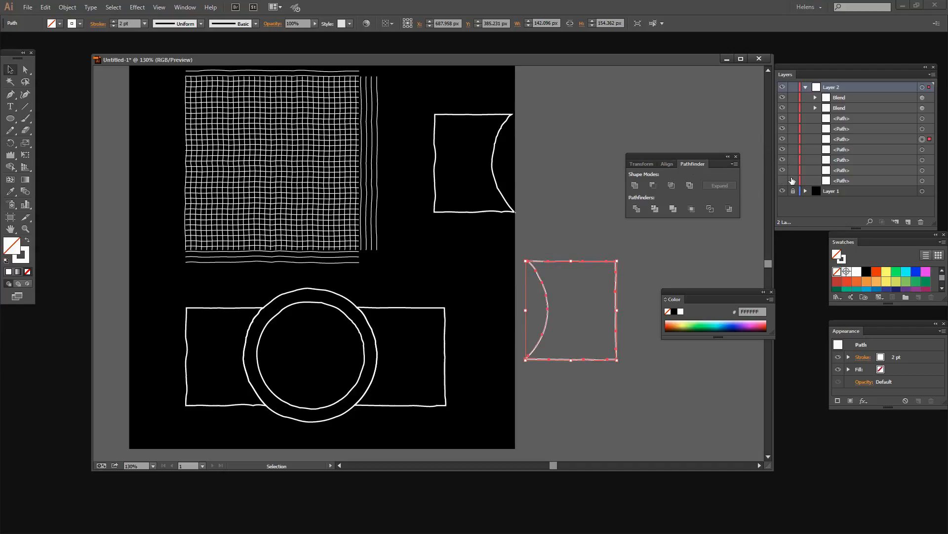
{"action": "left_click", "coordinate": [792, 181]}
{"action": "left_click", "coordinate": [782, 170]}
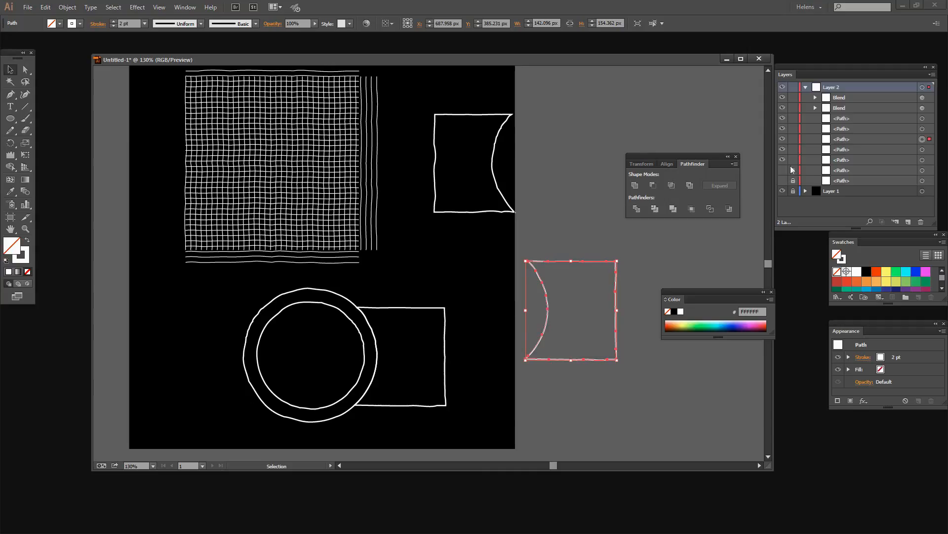
{"action": "left_click", "coordinate": [793, 170]}
{"action": "left_click", "coordinate": [783, 160]}
{"action": "left_click", "coordinate": [784, 161]}
{"action": "left_click", "coordinate": [793, 160]}
{"action": "left_click", "coordinate": [783, 150]}
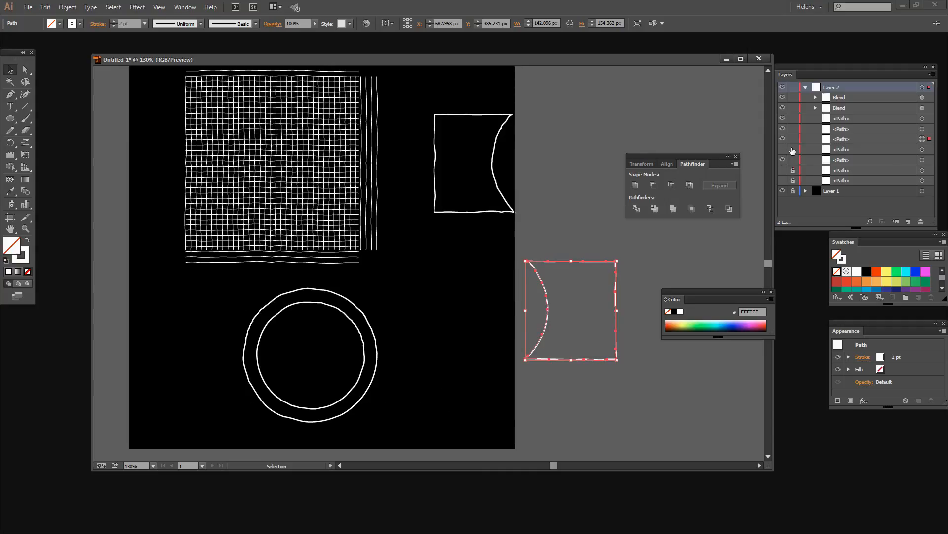
{"action": "left_click", "coordinate": [793, 149]}
{"action": "left_click", "coordinate": [781, 139]}
{"action": "left_click", "coordinate": [781, 139]}
{"action": "left_click", "coordinate": [782, 129]}
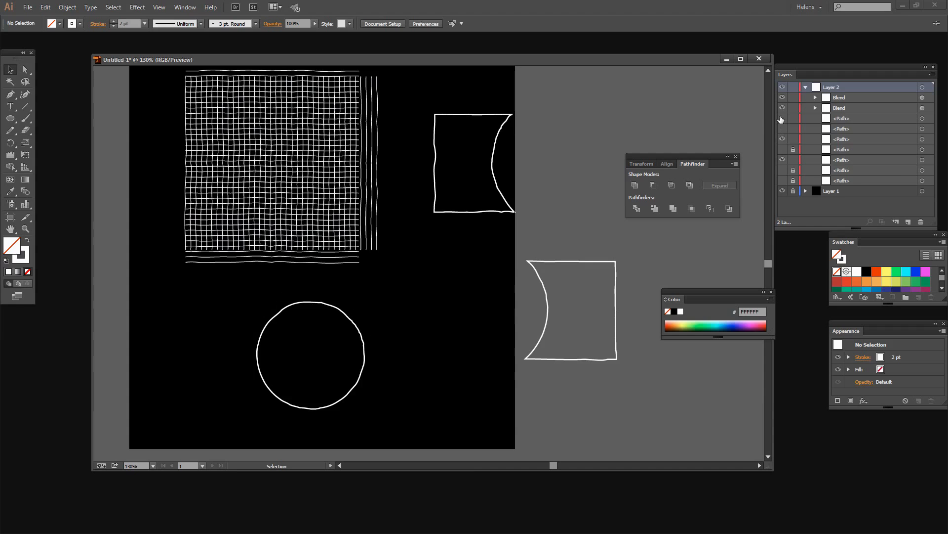
{"action": "left_click", "coordinate": [782, 118]}
{"action": "left_click", "coordinate": [793, 118]}
{"action": "left_click", "coordinate": [793, 129]}
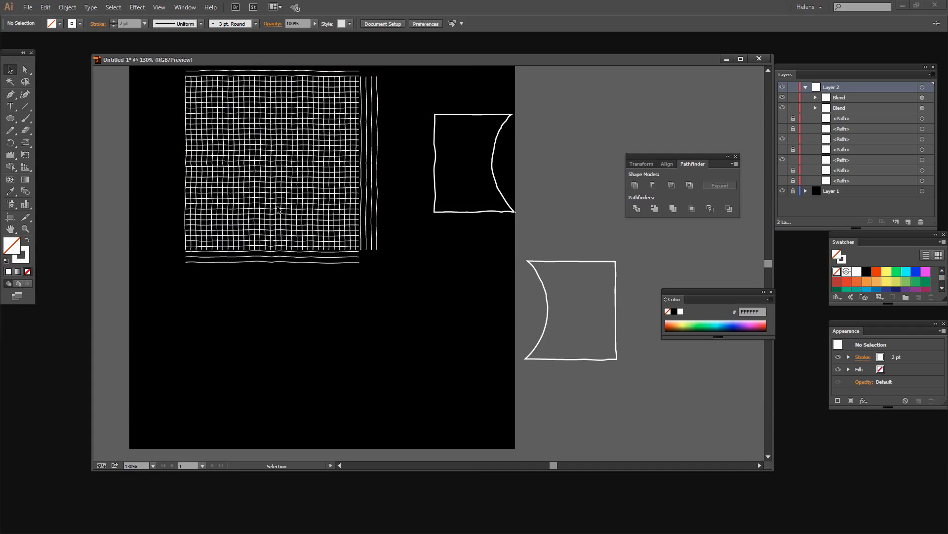
Rotate both line blends together by about 45° so the crosshatch grid runs diagonally.
{"action": "left_click_drag", "start_coordinate": [395, 288], "coordinate": [174, 150]}
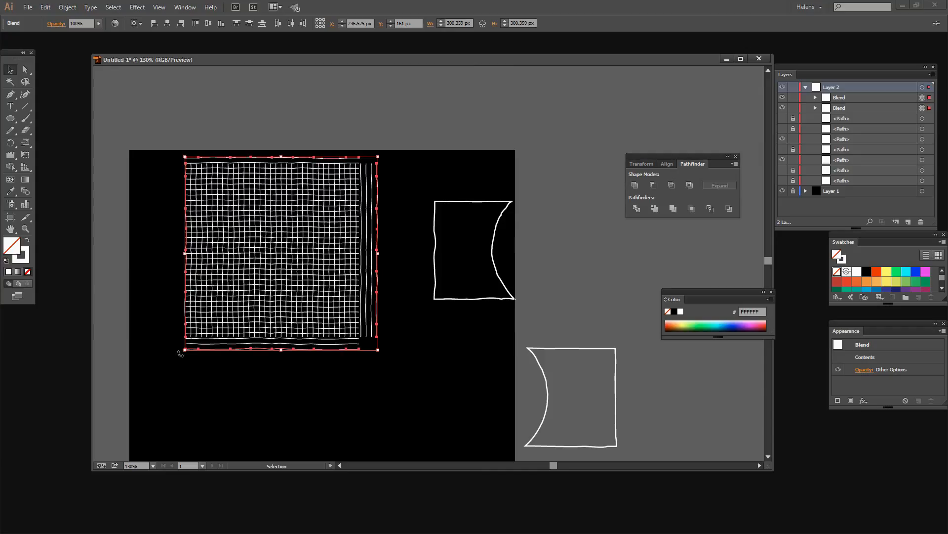
{"action": "key", "text": "ctrl+shift+b"}
{"action": "left_click_drag", "start_coordinate": [182, 361], "coordinate": [272, 383]}
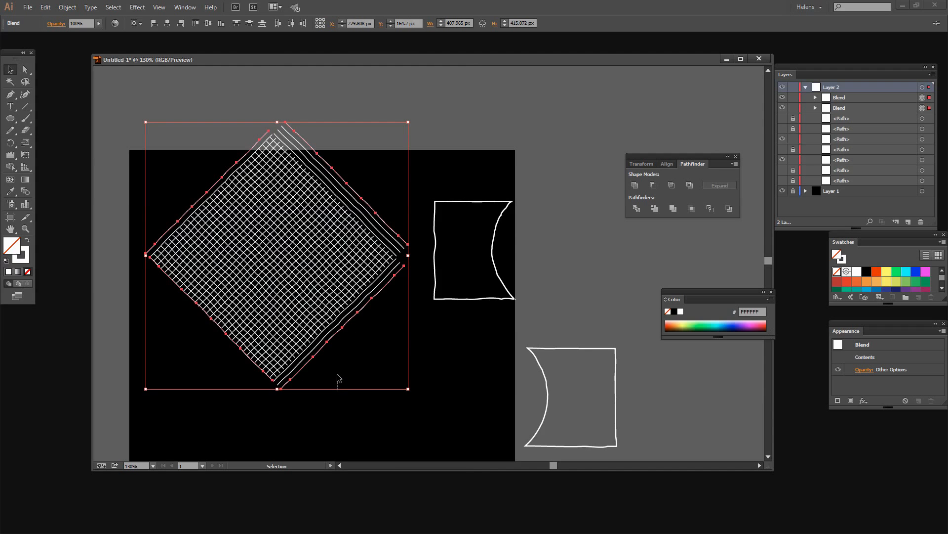
{"action": "left_click_drag", "start_coordinate": [338, 378], "coordinate": [368, 384]}
Move the left side panel copy across the artboard's left edge and duplicate the diagonal grid about 458 px right and 126 px up.
{"action": "left_click", "coordinate": [434, 252]}
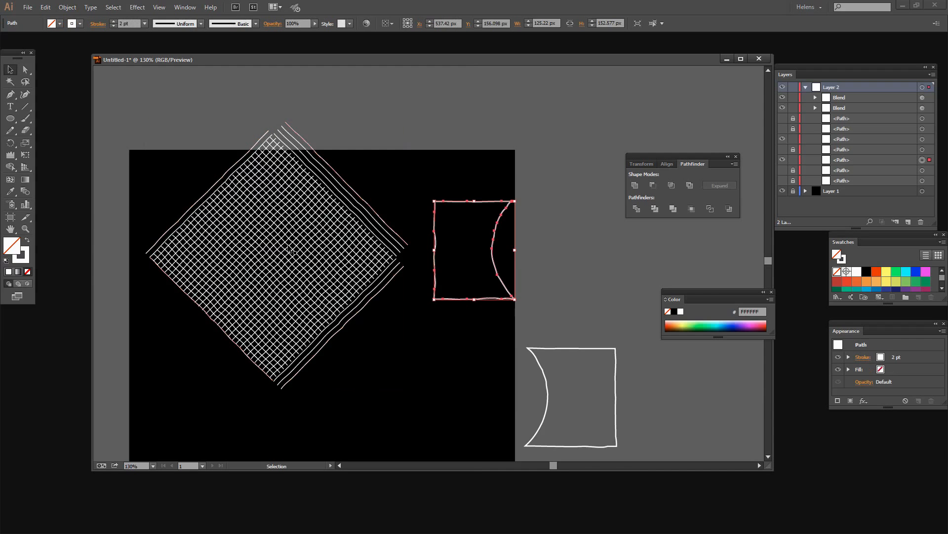
{"action": "left_click", "coordinate": [300, 316]}
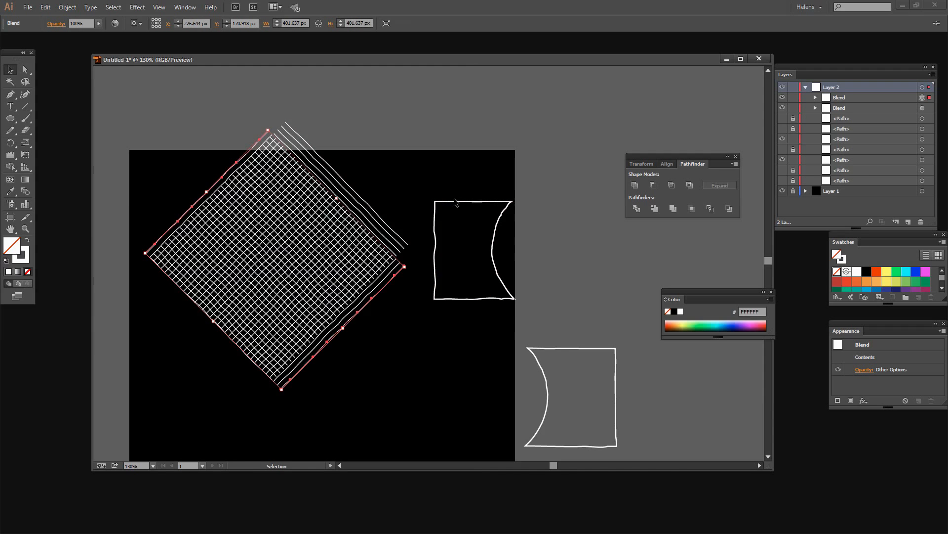
{"action": "left_click_drag", "start_coordinate": [455, 205], "coordinate": [143, 344]}
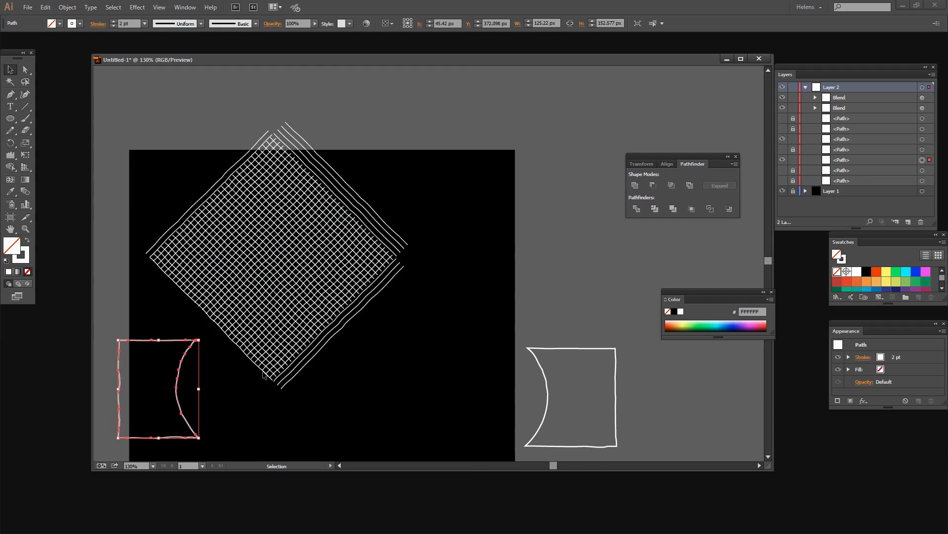
{"action": "left_click_drag", "start_coordinate": [316, 396], "coordinate": [245, 306]}
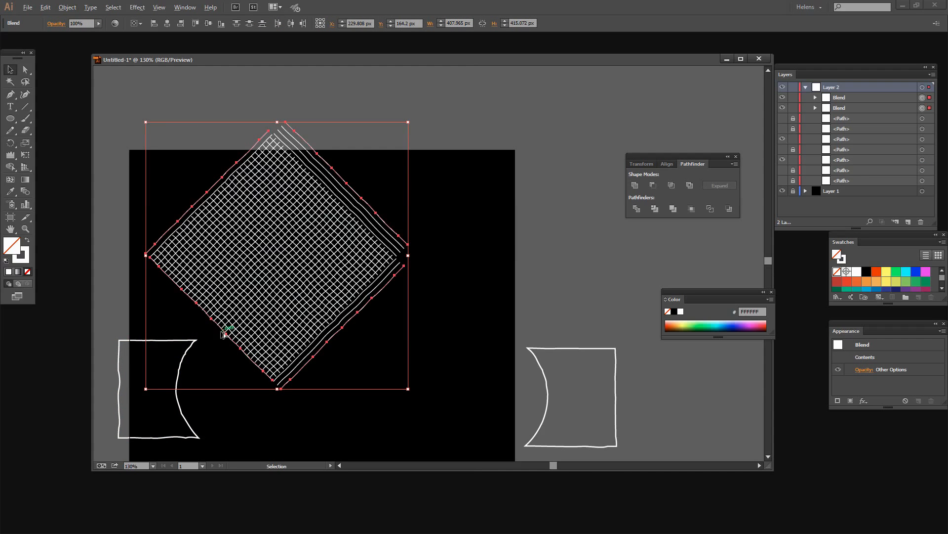
{"action": "left_click_drag", "start_coordinate": [229, 329], "coordinate": [522, 248]}
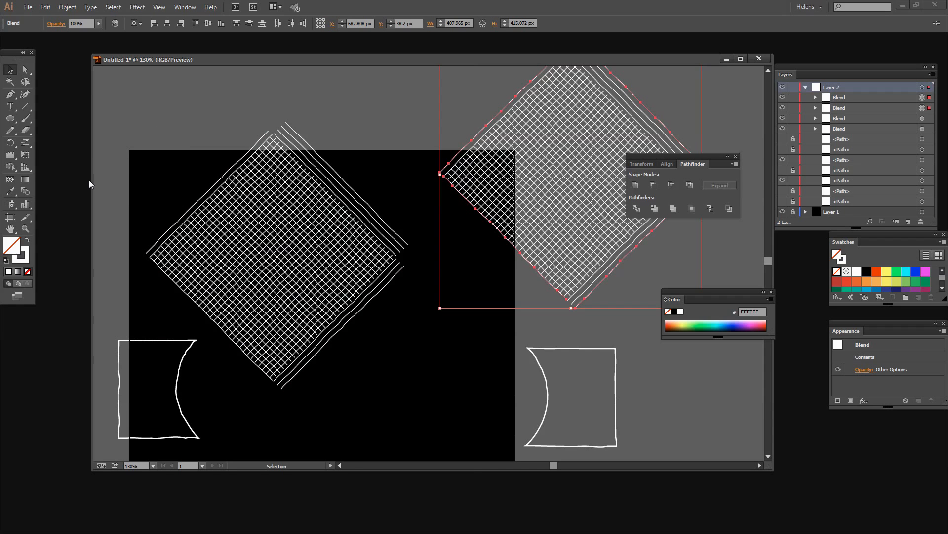
Move the left side panel copy onto the middle of the left diagonal crosshatch grid.
{"action": "left_click", "coordinate": [165, 339]}
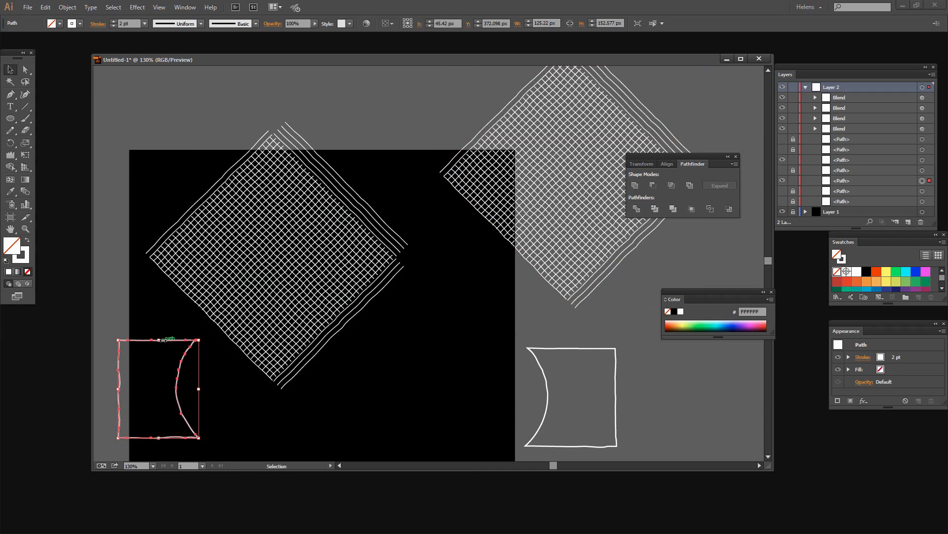
{"action": "left_click_drag", "start_coordinate": [165, 340], "coordinate": [266, 241]}
{"action": "left_click_drag", "start_coordinate": [262, 209], "coordinate": [275, 205]}
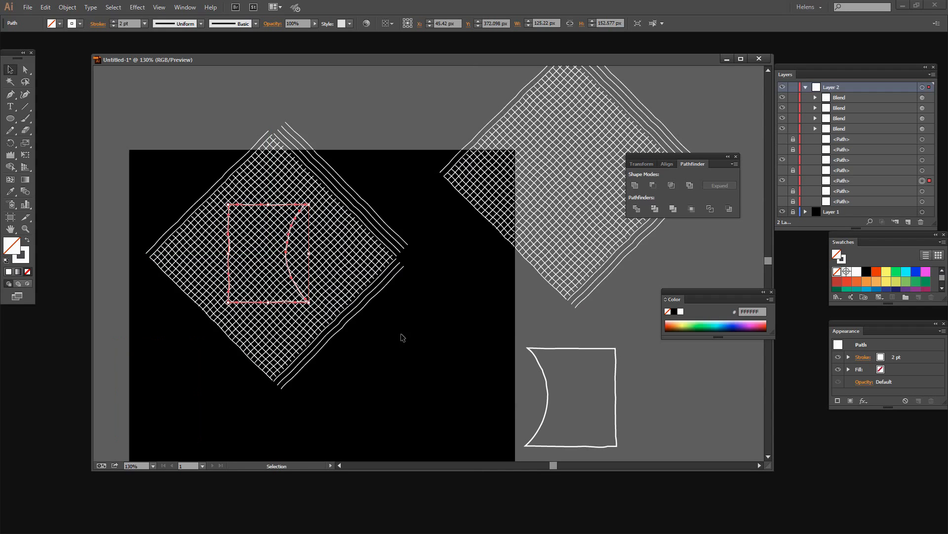
Move the left panel copy's path directly above the left grid's two blends in Layer 2's stacking order.
{"action": "left_click_drag", "start_coordinate": [384, 414], "coordinate": [170, 148]}
{"action": "left_click", "coordinate": [783, 180]}
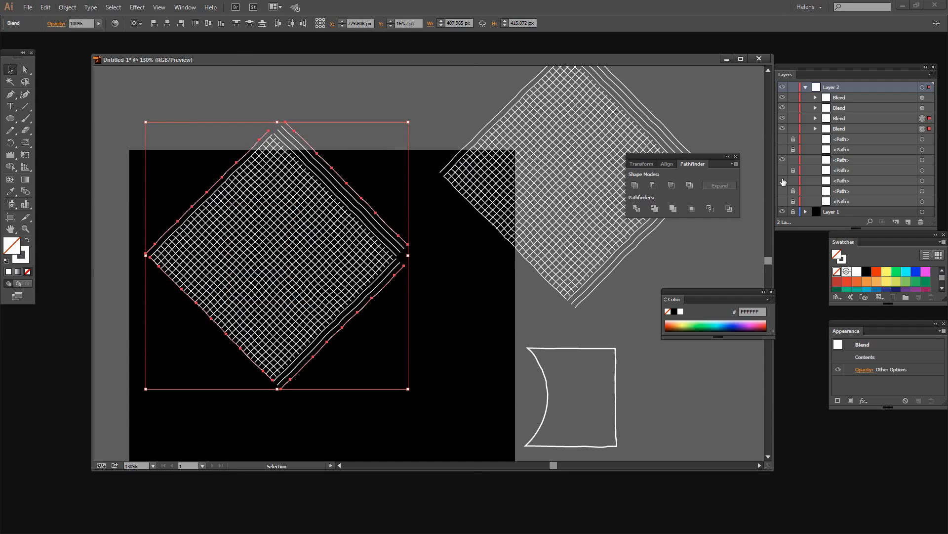
{"action": "left_click", "coordinate": [782, 181]}
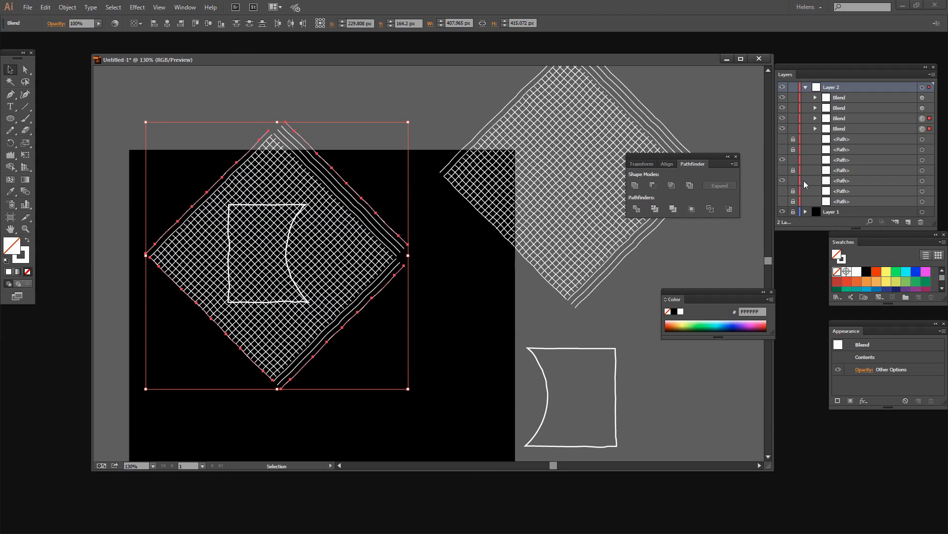
{"action": "left_click_drag", "start_coordinate": [840, 183], "coordinate": [840, 114]}
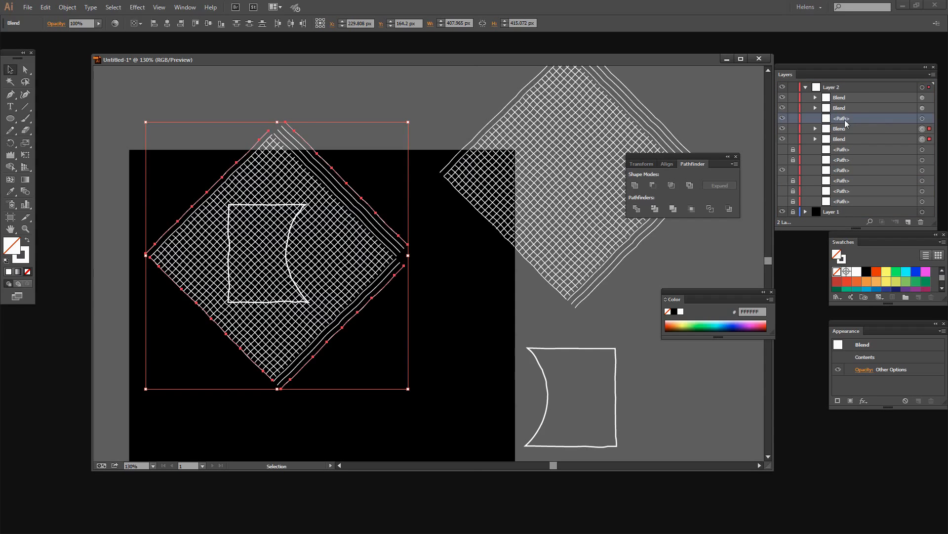
Make a clipping mask from the left panel copy and the left grid's two blends, leaving nothing selected.
{"action": "left_click", "coordinate": [922, 118], "text": "shift"}
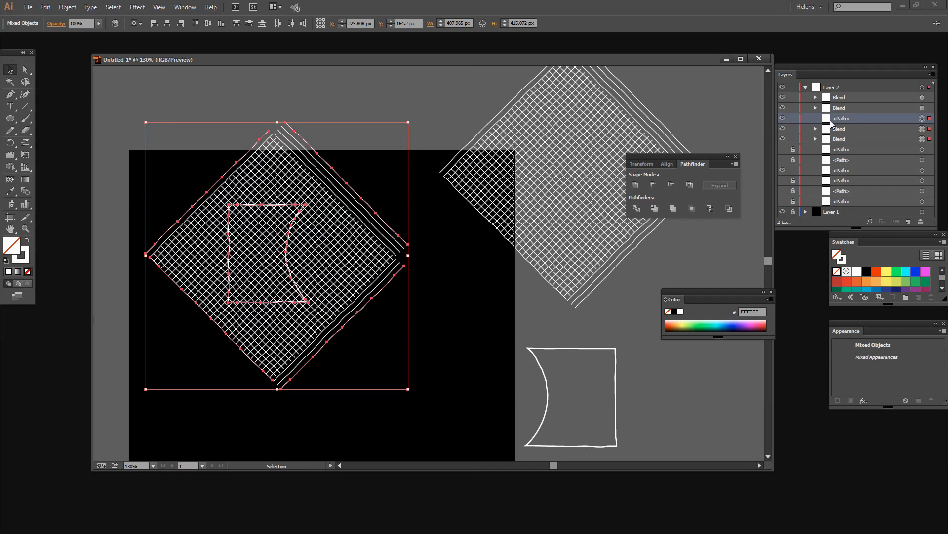
{"action": "left_click", "coordinate": [67, 8]}
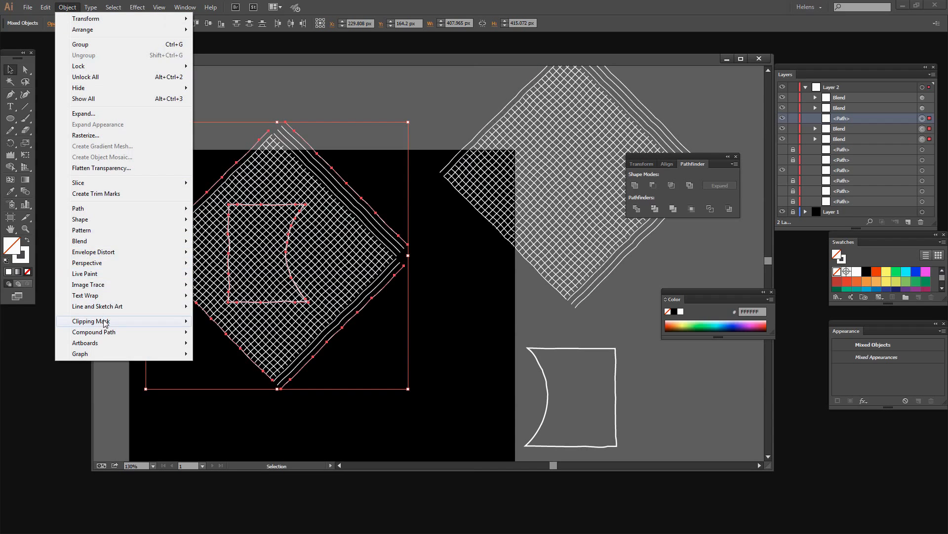
{"action": "mouse_move", "coordinate": [106, 322]}
{"action": "left_click", "coordinate": [215, 322]}
{"action": "left_click", "coordinate": [410, 365]}
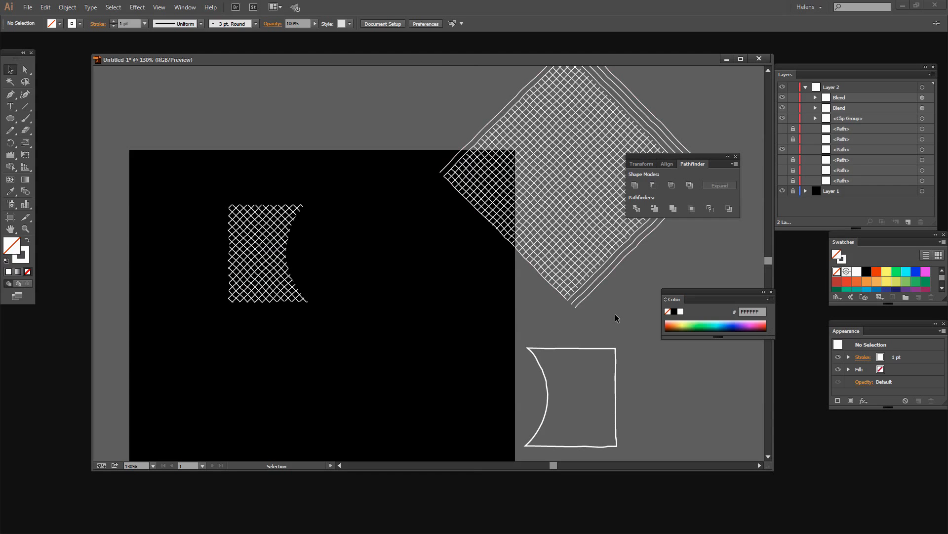
Move the remaining diagonal grid down across the artboard's right edge and centre the right side panel copy on it.
{"action": "left_click", "coordinate": [528, 257]}
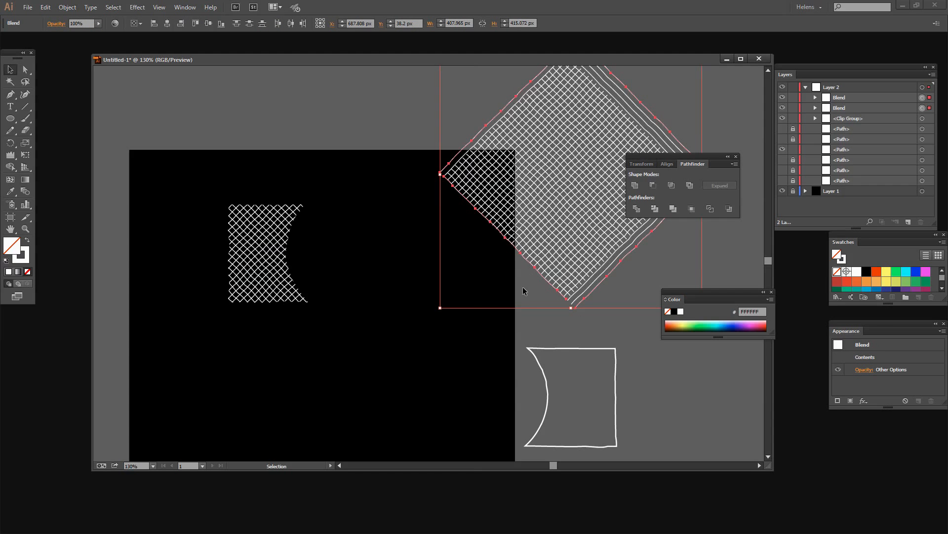
{"action": "left_click_drag", "start_coordinate": [541, 278], "coordinate": [460, 412]}
{"action": "left_click", "coordinate": [652, 401]}
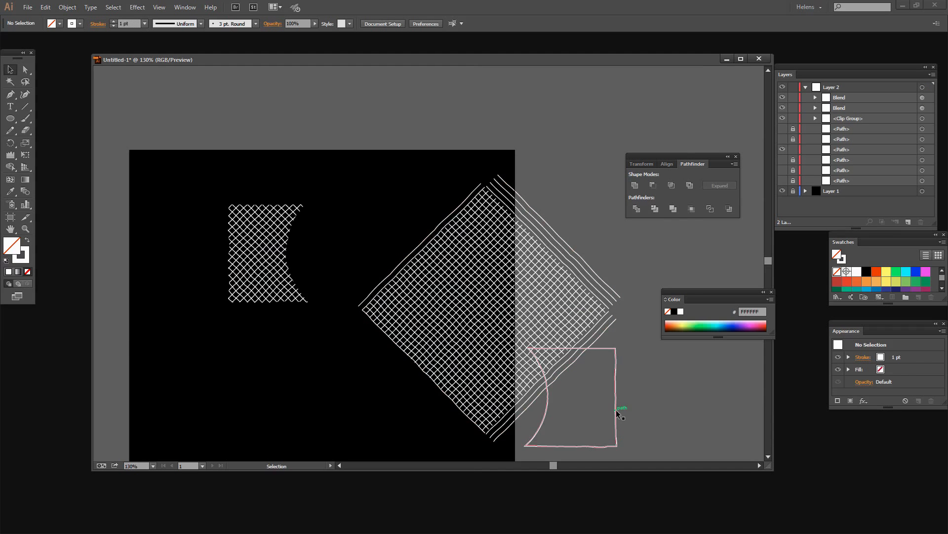
{"action": "left_click_drag", "start_coordinate": [617, 413], "coordinate": [526, 316]}
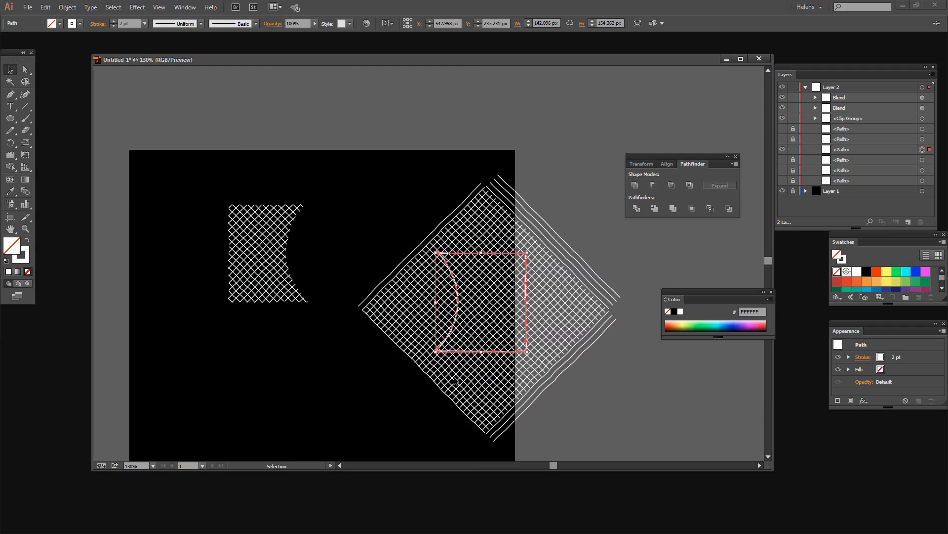
{"action": "key", "text": "Down"}
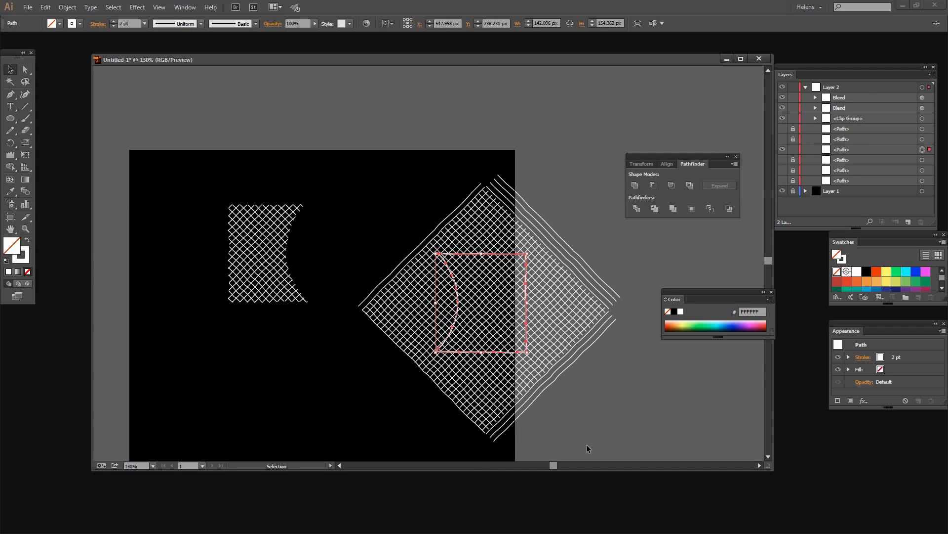
Move the right panel copy's path above its grid's two blends, to the top of Layer 2.
{"action": "left_click_drag", "start_coordinate": [589, 444], "coordinate": [410, 218]}
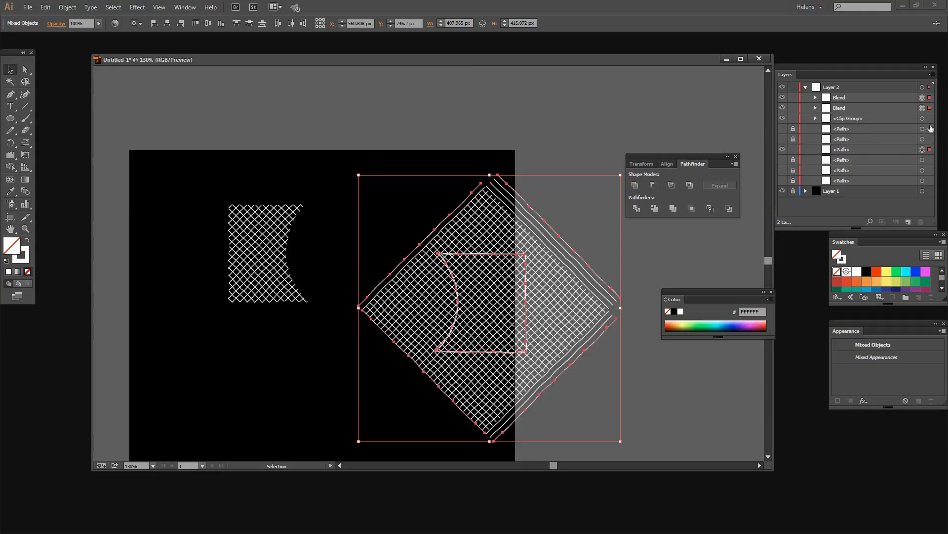
{"action": "left_click", "coordinate": [783, 149]}
{"action": "left_click", "coordinate": [783, 150]}
{"action": "left_click", "coordinate": [850, 150]}
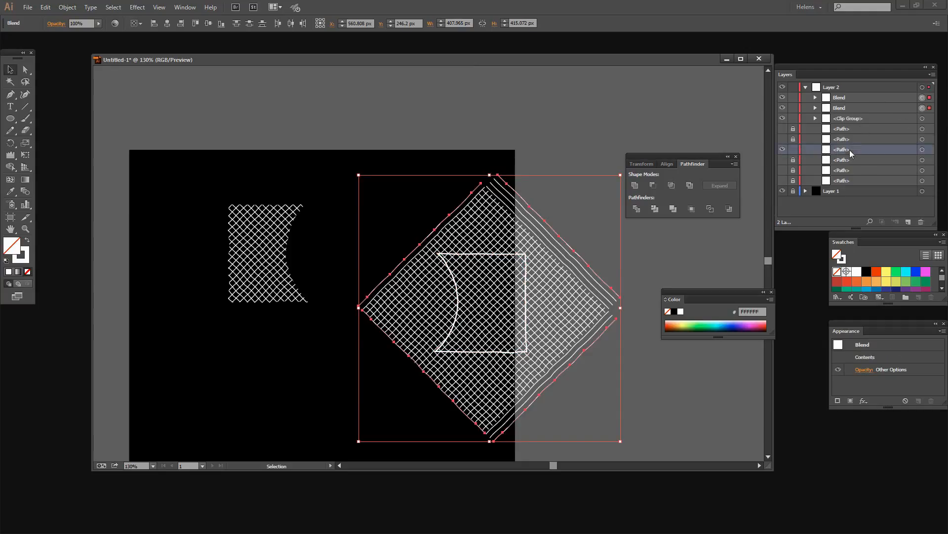
{"action": "left_click_drag", "start_coordinate": [849, 150], "coordinate": [859, 99]}
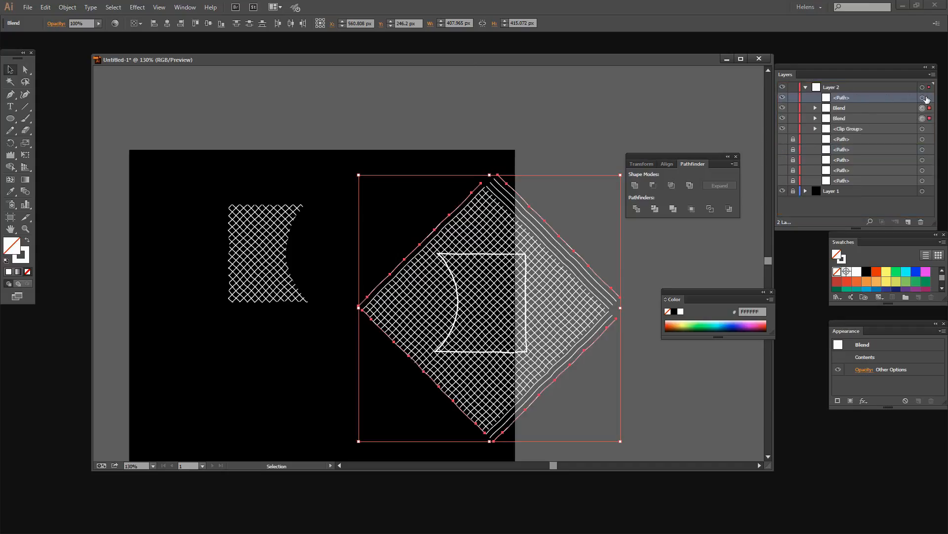
Clip the right grid's two blends to the right panel copy with a clipping mask and deselect the result.
{"action": "left_click", "coordinate": [924, 100], "text": "shift"}
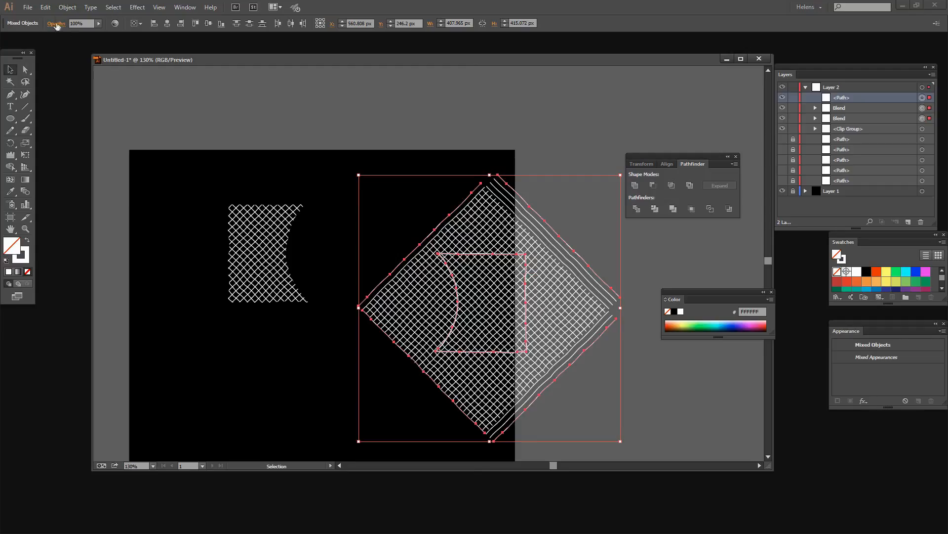
{"action": "left_click", "coordinate": [67, 8]}
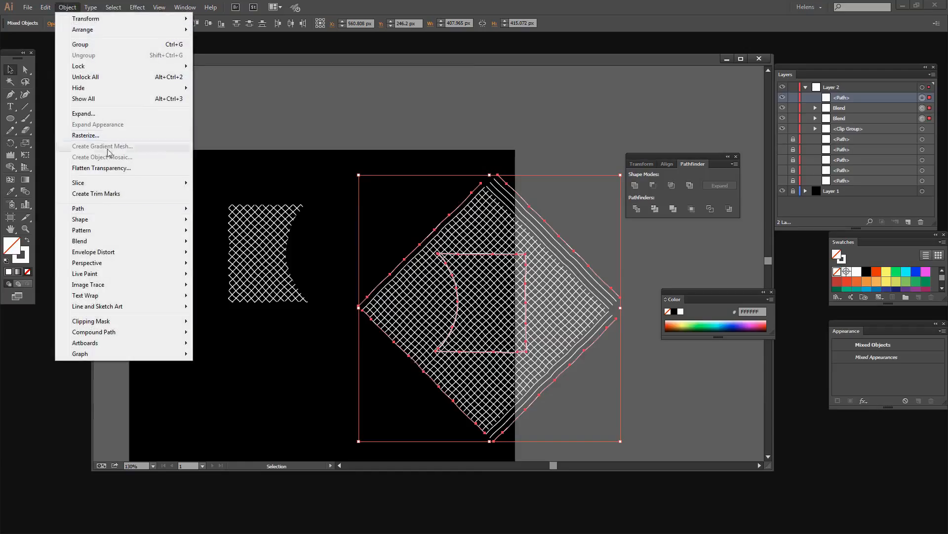
{"action": "mouse_move", "coordinate": [113, 325]}
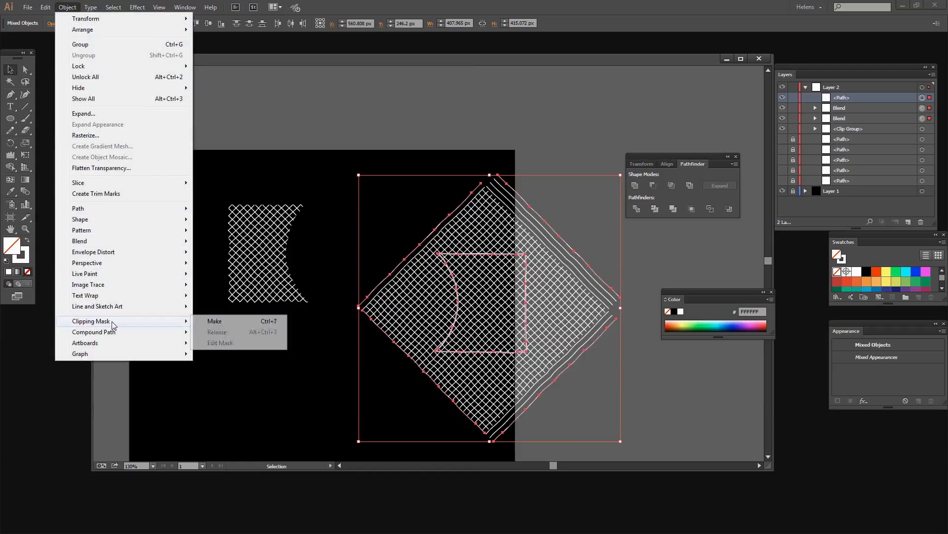
{"action": "left_click", "coordinate": [214, 322]}
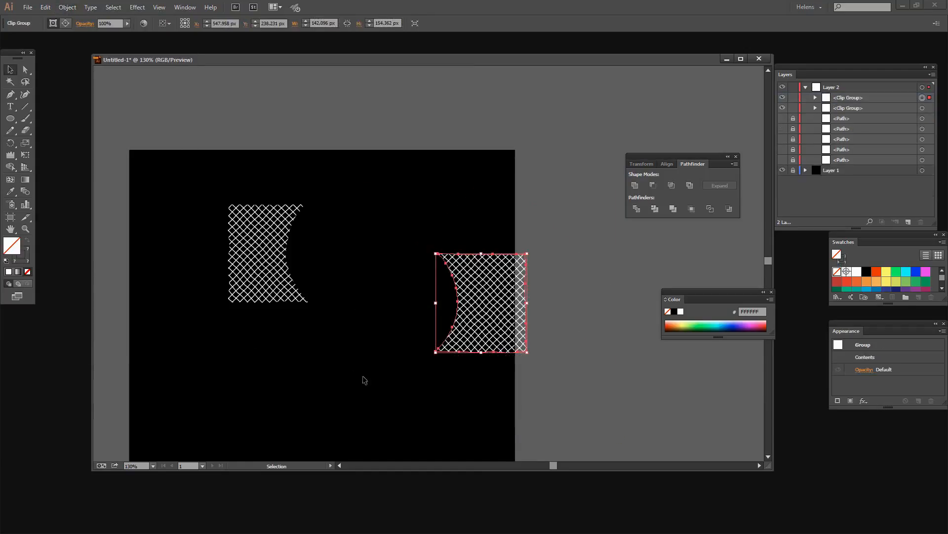
{"action": "left_click", "coordinate": [436, 388]}
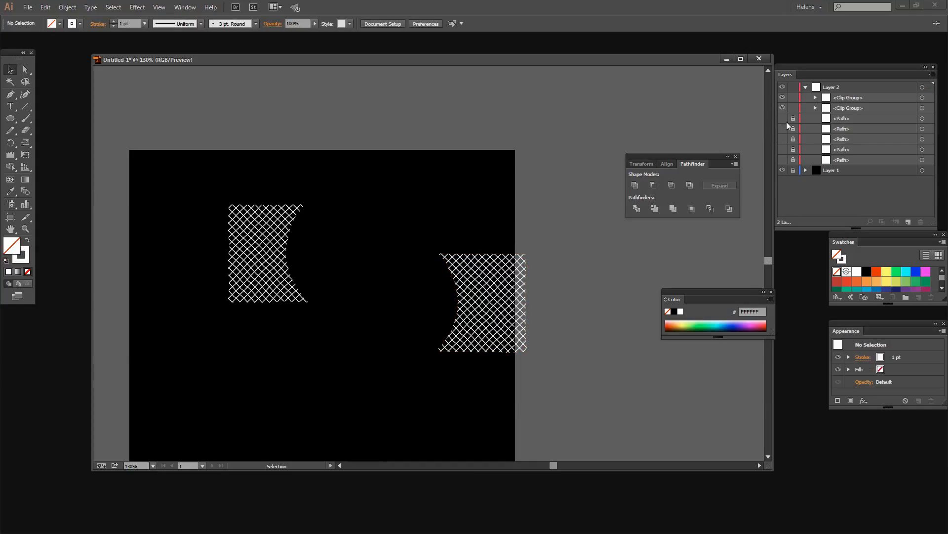
Show and unlock all the camera paths, then move the whole camera outline about 10 px right and 140 px up.
{"action": "left_click_drag", "start_coordinate": [784, 122], "coordinate": [782, 161]}
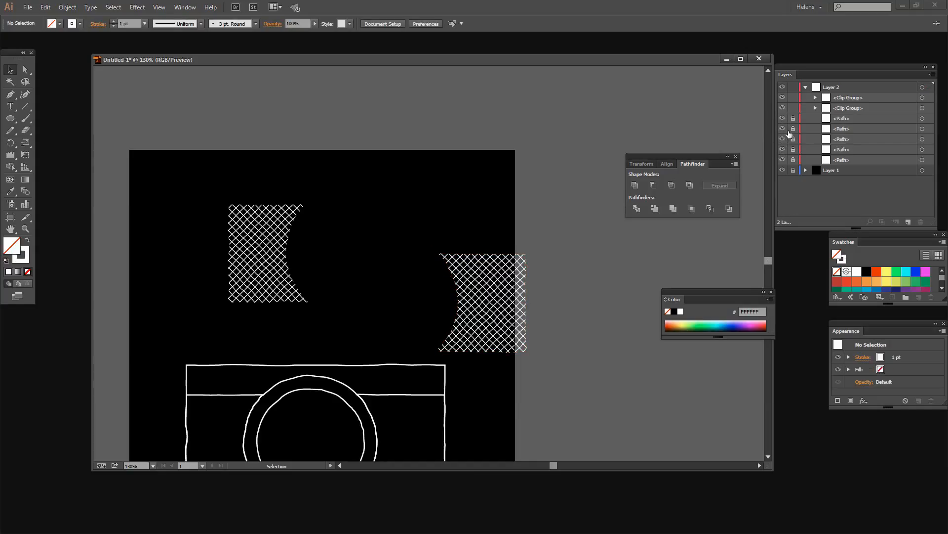
{"action": "left_click_drag", "start_coordinate": [792, 119], "coordinate": [792, 161]}
{"action": "mouse_move", "coordinate": [478, 432]}
{"action": "left_mouse_down"}
{"action": "mouse_move", "coordinate": [157, 389]}
{"action": "mouse_move", "coordinate": [136, 376]}
{"action": "left_mouse_up"}
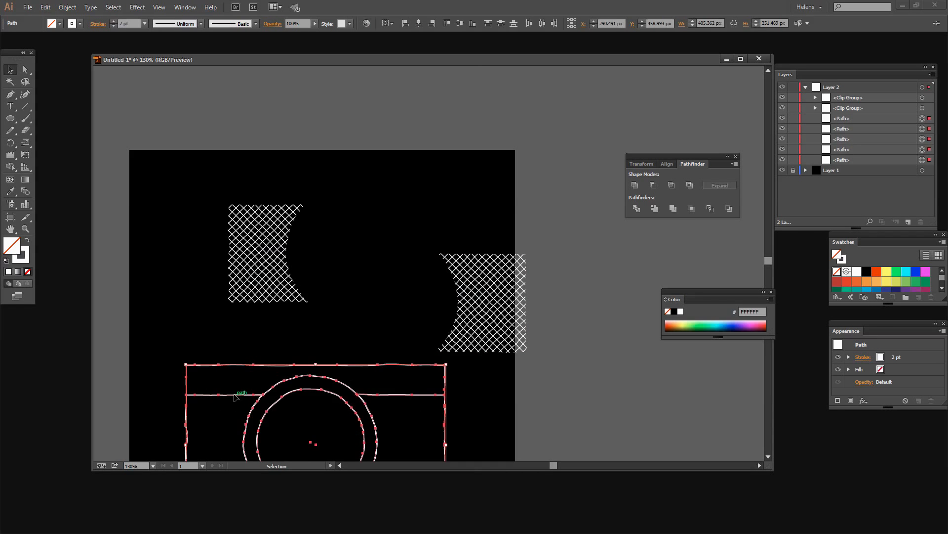
{"action": "left_click_drag", "start_coordinate": [228, 398], "coordinate": [236, 307]}
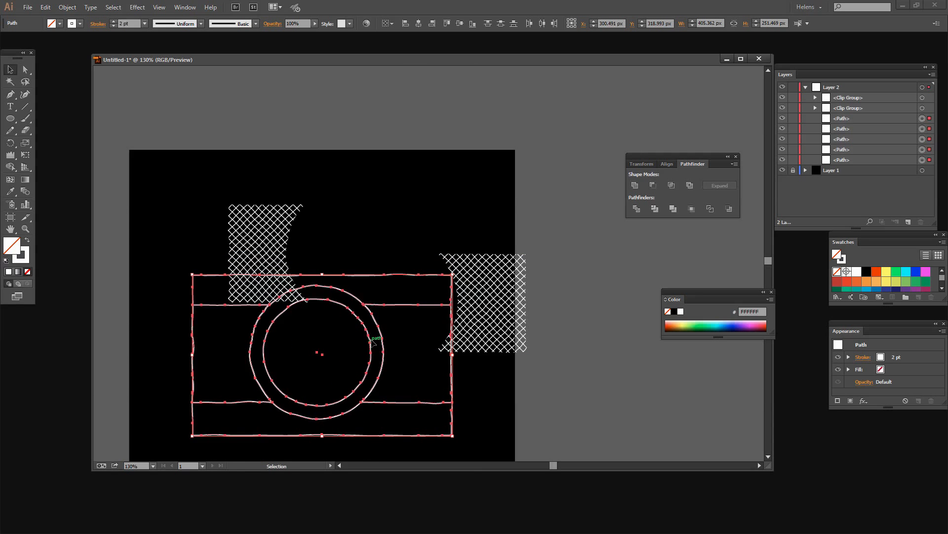
Fit the two crosshatched clip groups into the camera's left and right side panels.
{"action": "key", "text": "a"}
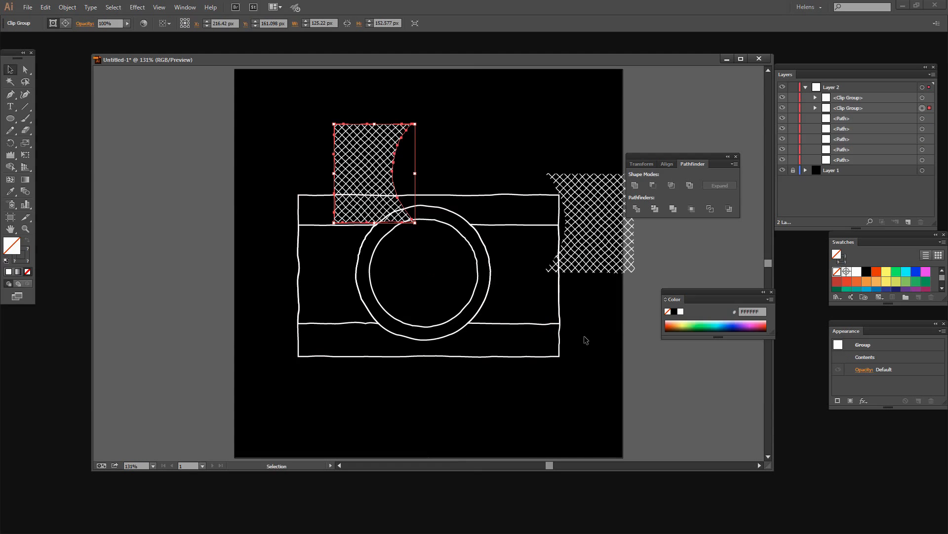
{"action": "left_click", "coordinate": [584, 336]}
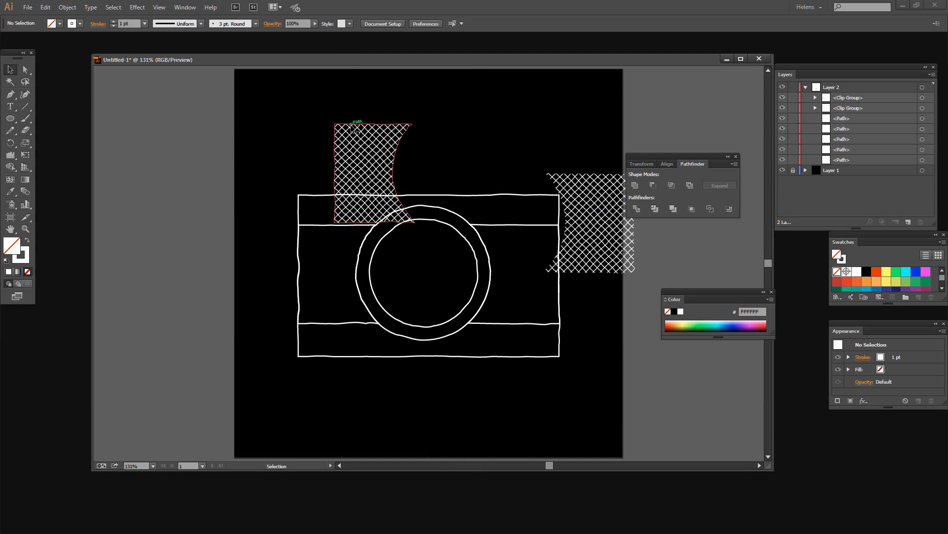
{"action": "left_click_drag", "start_coordinate": [351, 127], "coordinate": [315, 228]}
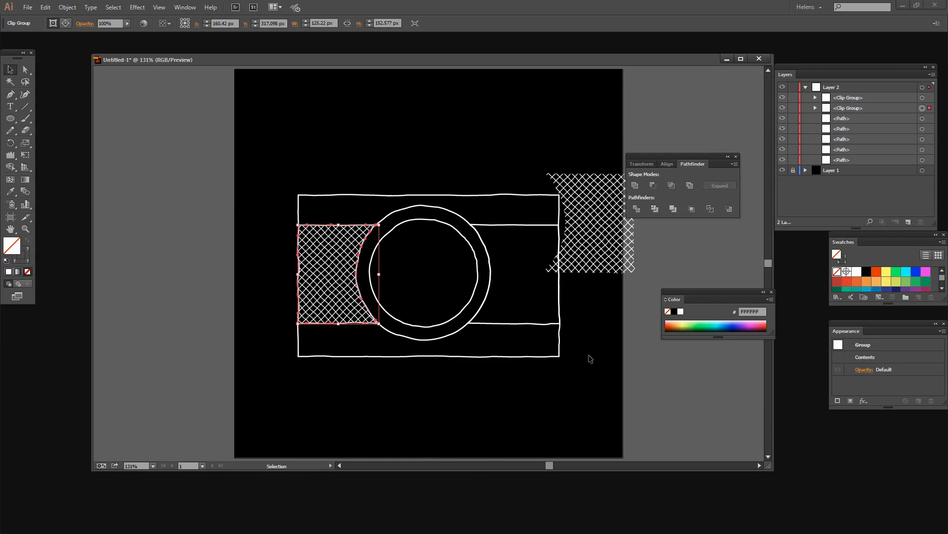
{"action": "left_click", "coordinate": [599, 365]}
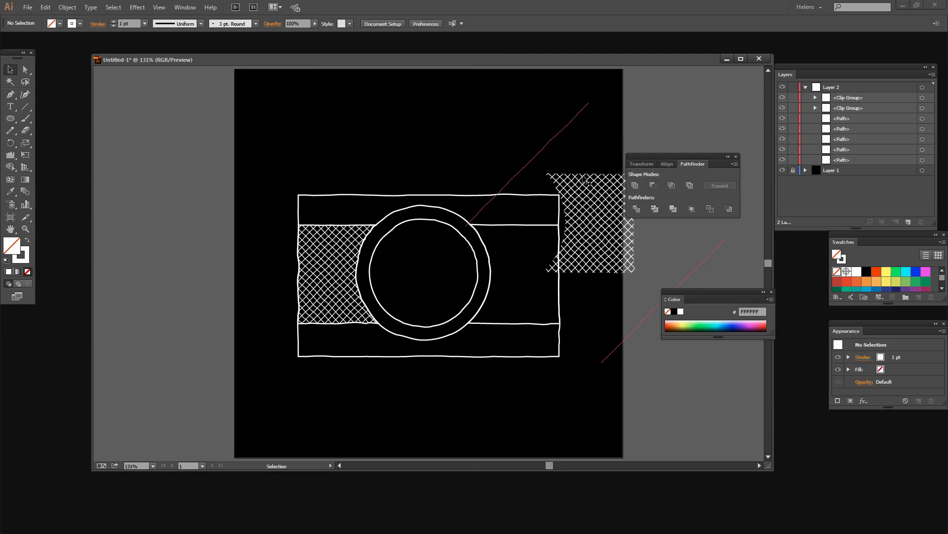
{"action": "left_click_drag", "start_coordinate": [583, 179], "coordinate": [509, 229]}
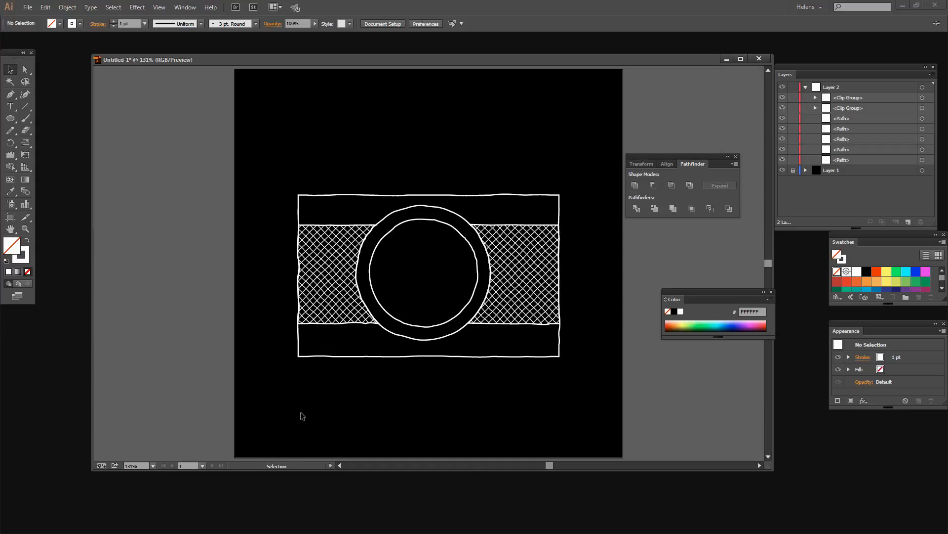
Draw a closed trapezoid about 147 px wide and 51 px high on the middle of the camera's top edge with the Pen tool.
{"action": "key", "text": "backslash"}
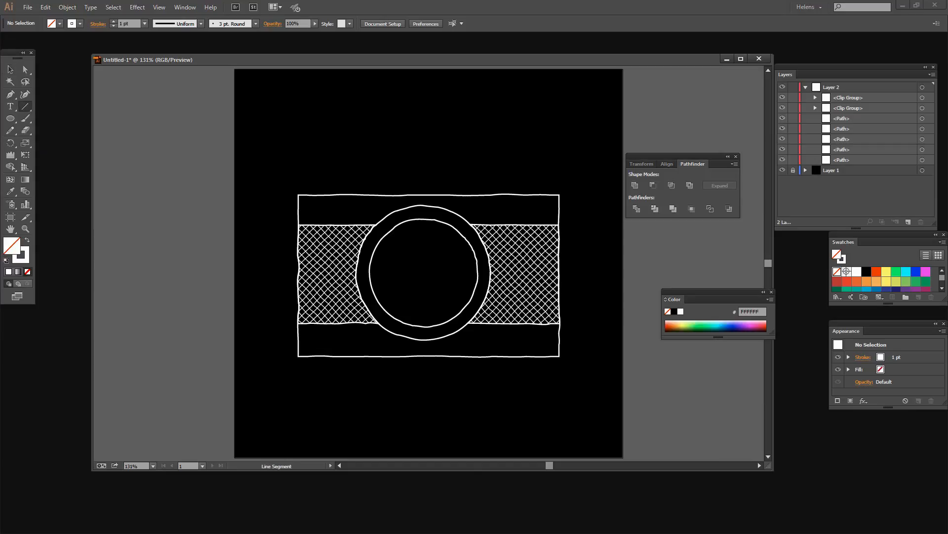
{"action": "left_click", "coordinate": [10, 95]}
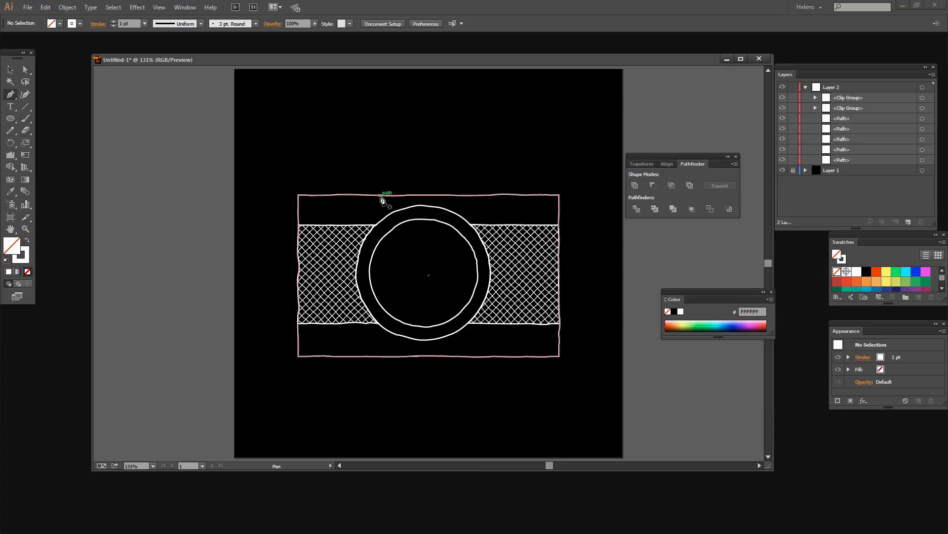
{"action": "left_click", "coordinate": [379, 196]}
{"action": "left_click_drag", "start_coordinate": [399, 163], "coordinate": [421, 161]}
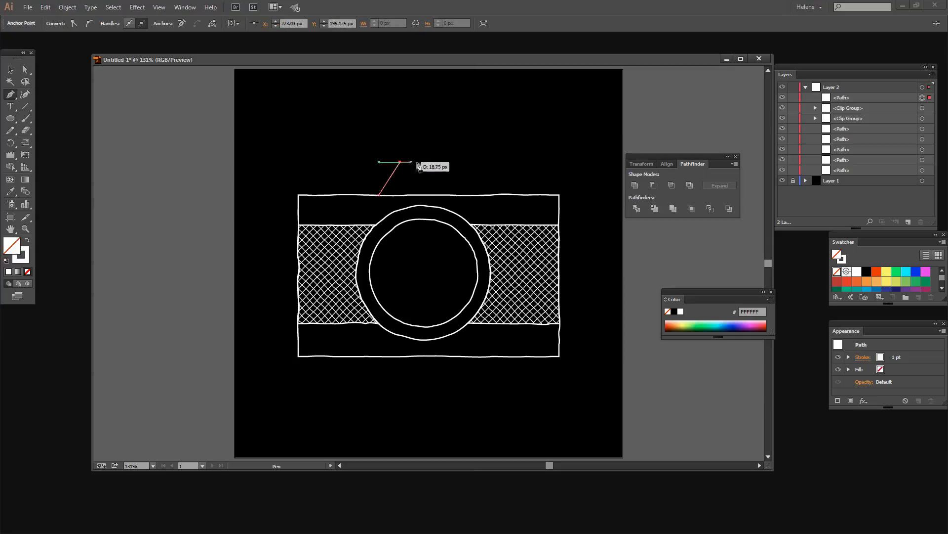
{"action": "left_click", "coordinate": [460, 162]}
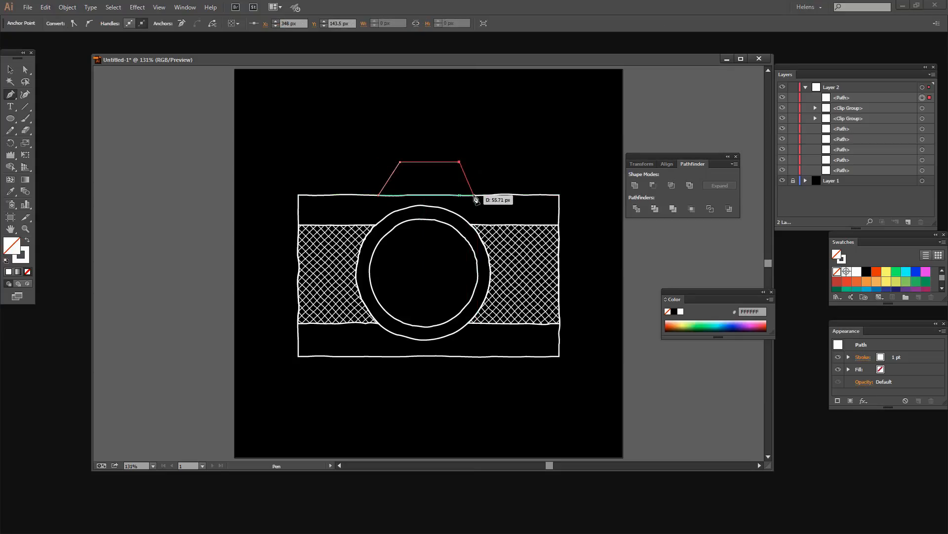
{"action": "left_click", "coordinate": [473, 195]}
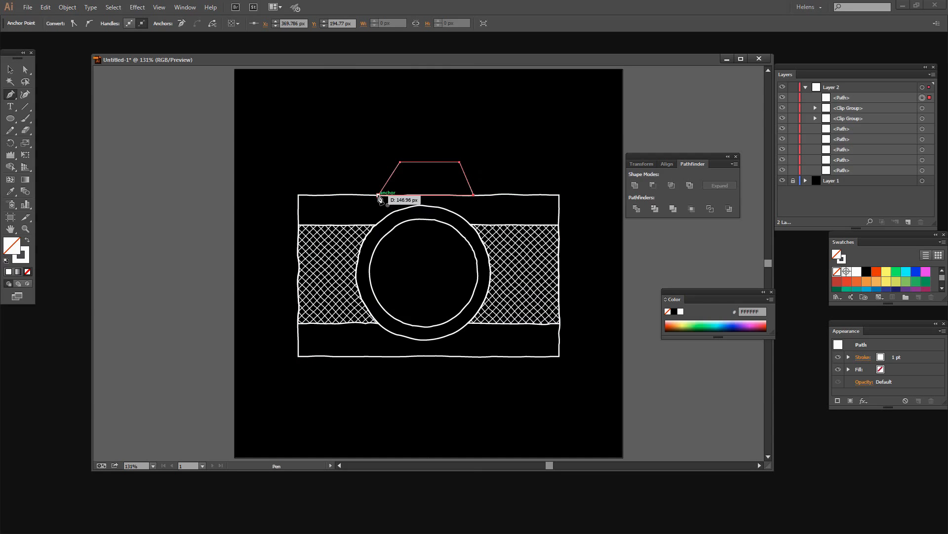
{"action": "left_click", "coordinate": [378, 195]}
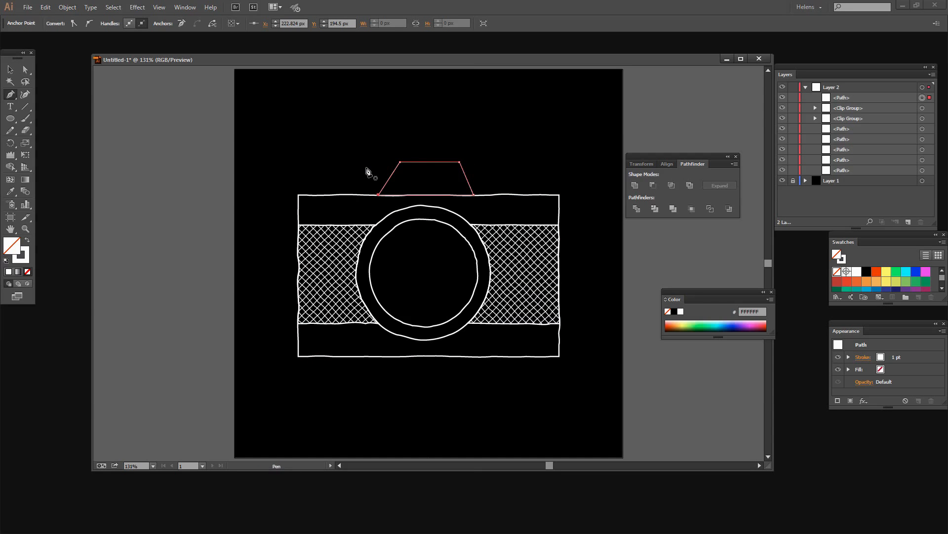
{"action": "key", "text": "v"}
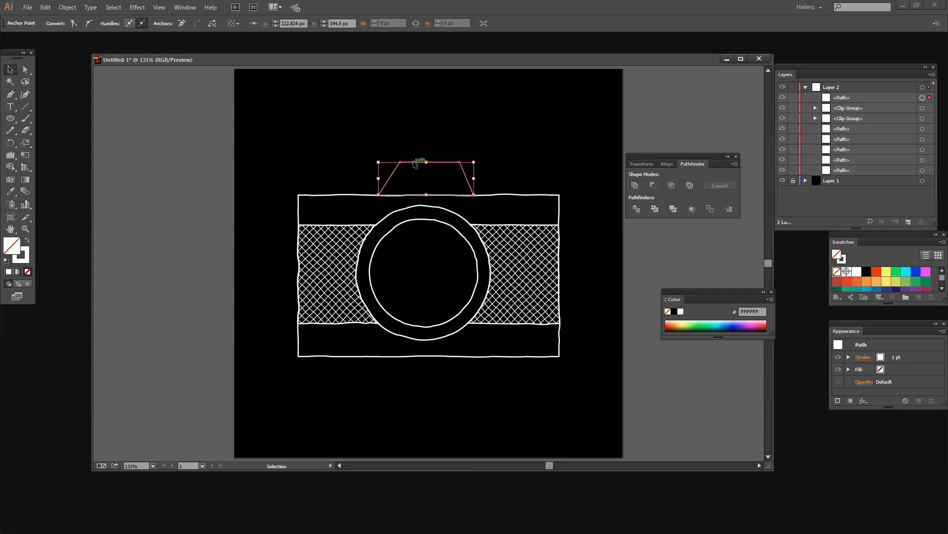
Move the trapezoid clear above the camera, stretch its height to 60 px and set its stroke to 2 pt.
{"action": "left_click_drag", "start_coordinate": [415, 165], "coordinate": [395, 145]}
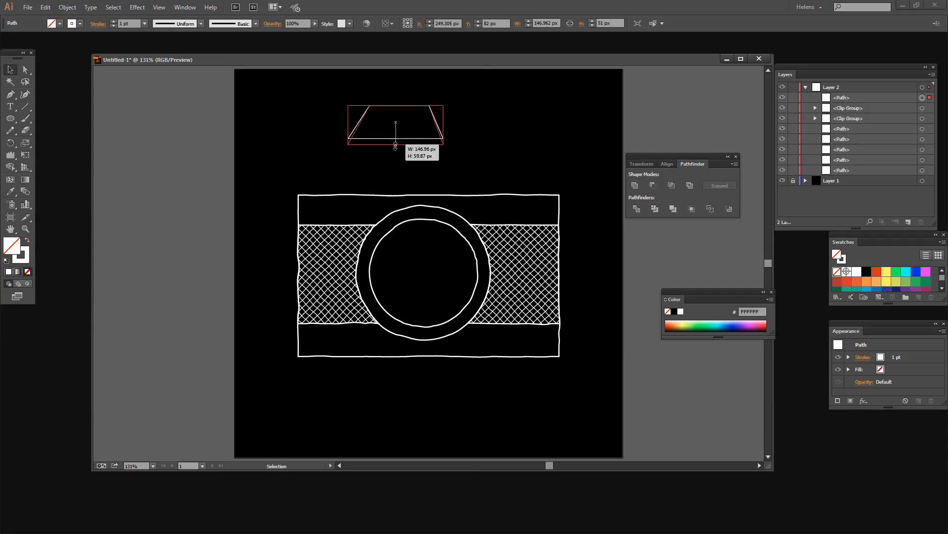
{"action": "left_click", "coordinate": [350, 132]}
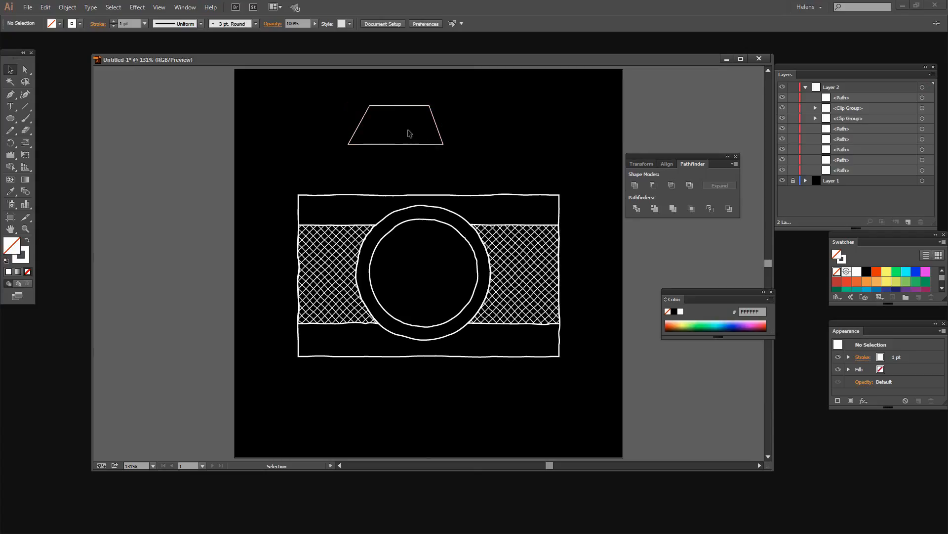
{"action": "left_click", "coordinate": [396, 144]}
{"action": "left_click", "coordinate": [382, 149]}
{"action": "left_click", "coordinate": [362, 144]}
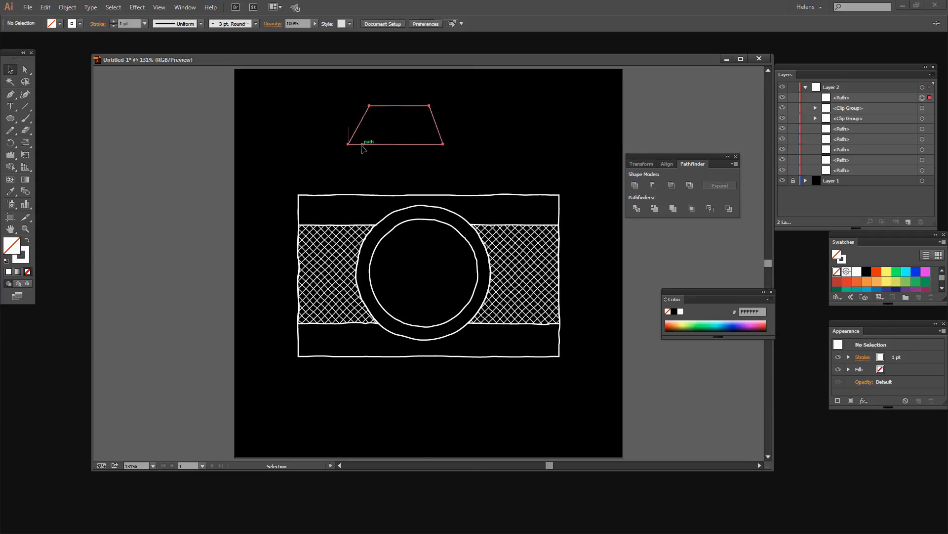
{"action": "left_click", "coordinate": [113, 22]}
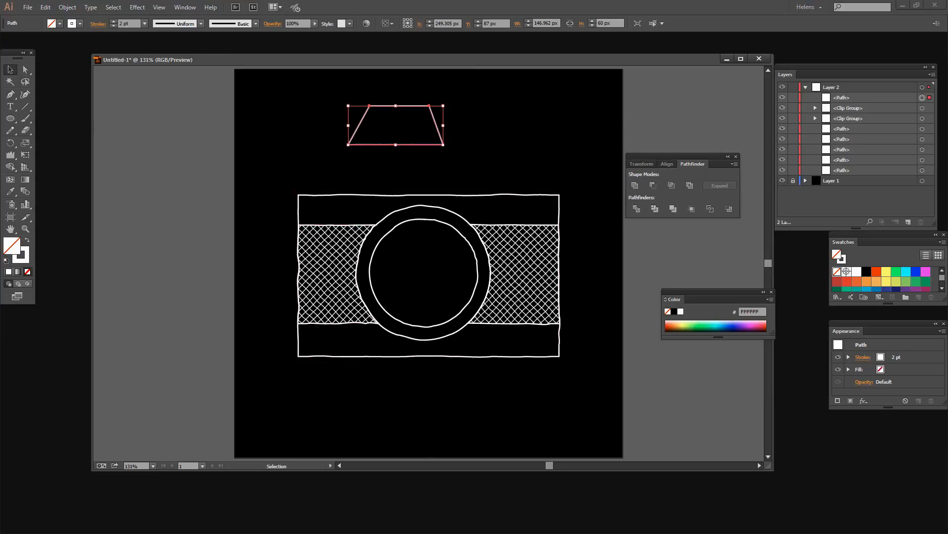
Roughen the trapezoid's edges with the Wrinkle tool at a 200 px brush and 10% intensity, and deselect it.
{"action": "left_click", "coordinate": [11, 157]}
{"action": "double_click", "coordinate": [10, 156]}
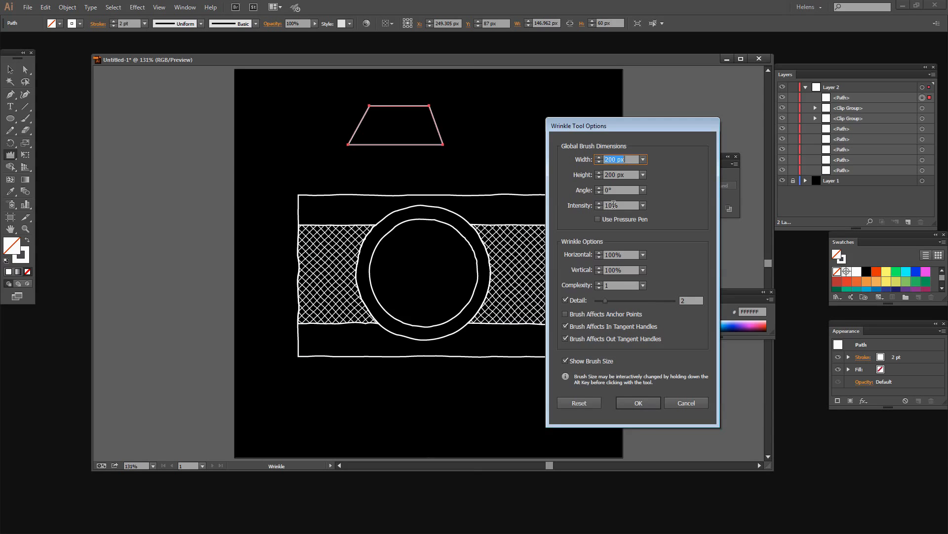
{"action": "left_click", "coordinate": [638, 403]}
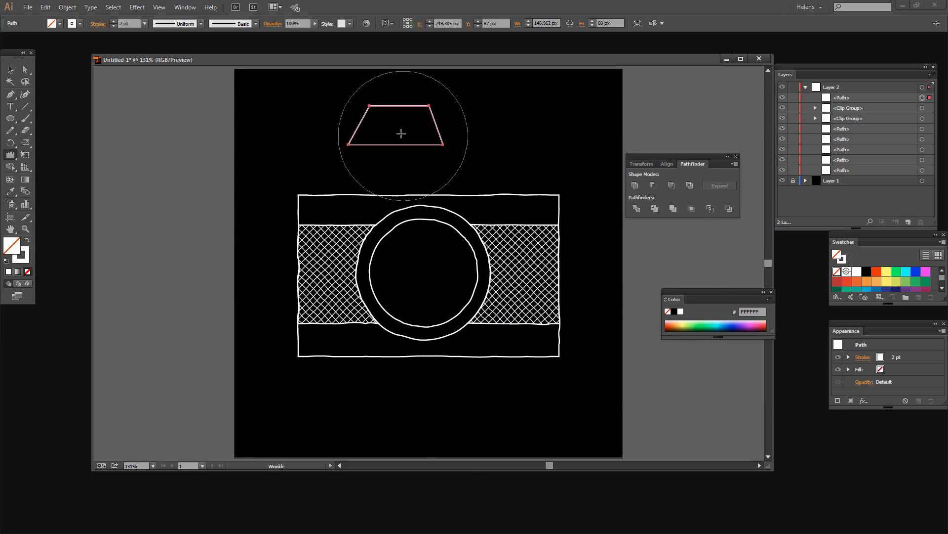
{"action": "left_click", "coordinate": [392, 124]}
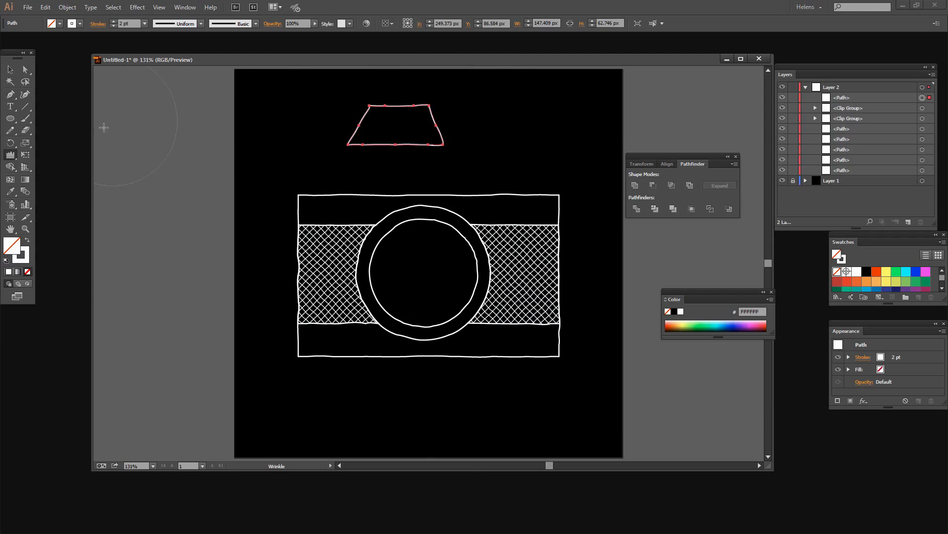
{"action": "left_click", "coordinate": [11, 71]}
{"action": "left_click", "coordinate": [367, 166]}
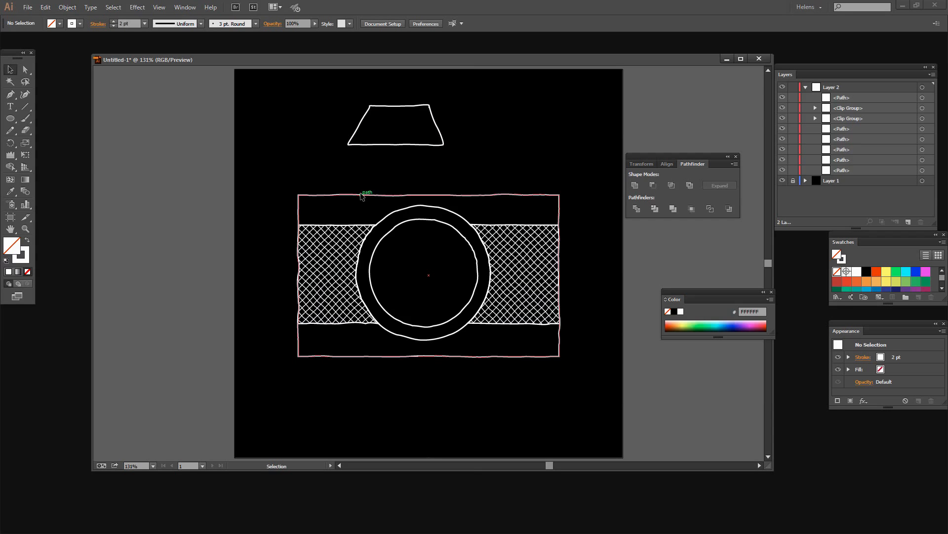
Duplicate the camera body outline upward and lay the trapezoid over the copy's top edge so its base overlaps slightly.
{"action": "left_click_drag", "start_coordinate": [361, 196], "coordinate": [362, 130]}
{"action": "left_click_drag", "start_coordinate": [417, 105], "coordinate": [432, 97]}
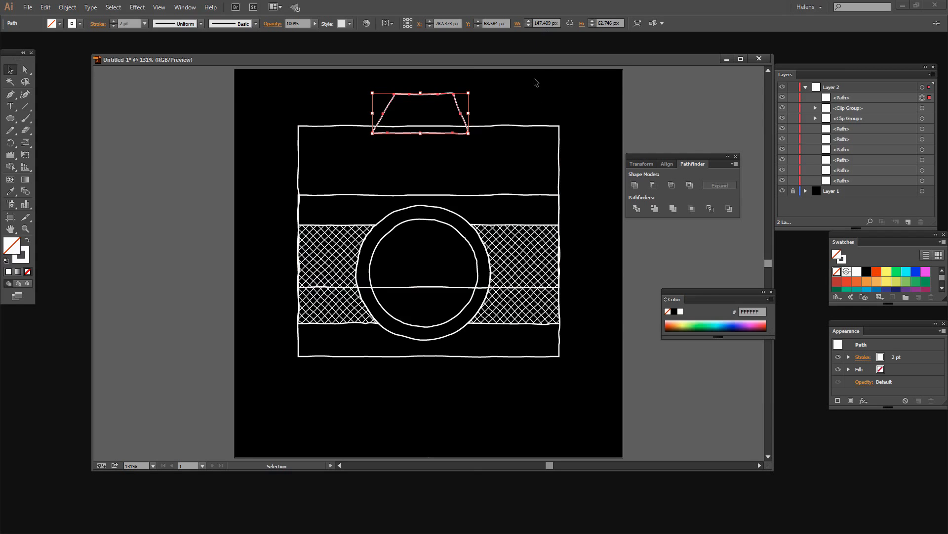
{"action": "left_click", "coordinate": [513, 86]}
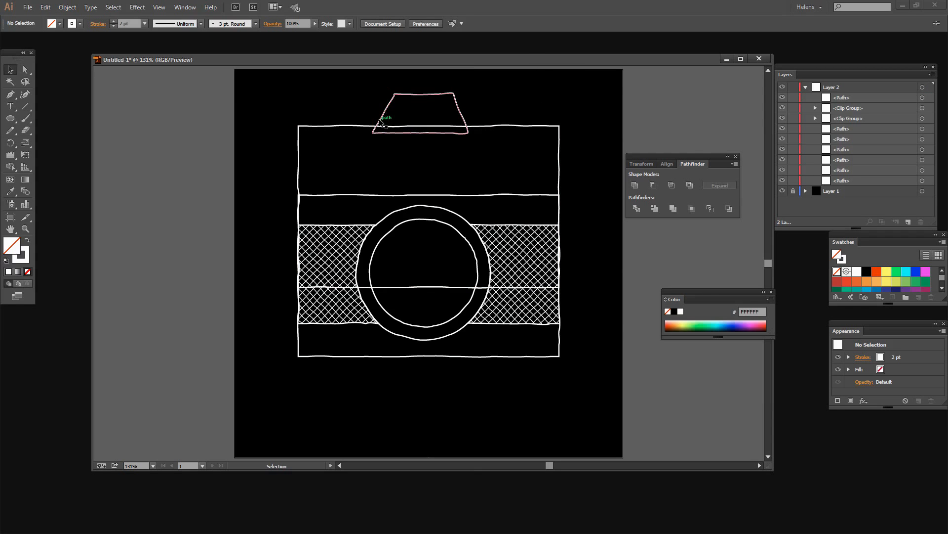
Bring the body outline copy to the front of Layer 2 and subtract it from the trapezoid with Minus Front.
{"action": "left_click", "coordinate": [345, 127]}
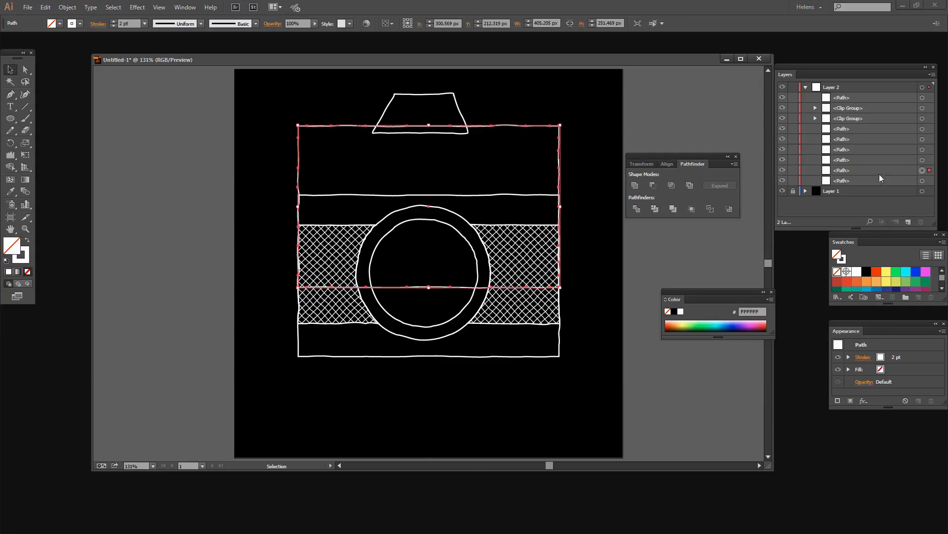
{"action": "left_click_drag", "start_coordinate": [839, 172], "coordinate": [838, 93]}
{"action": "left_click", "coordinate": [455, 148]}
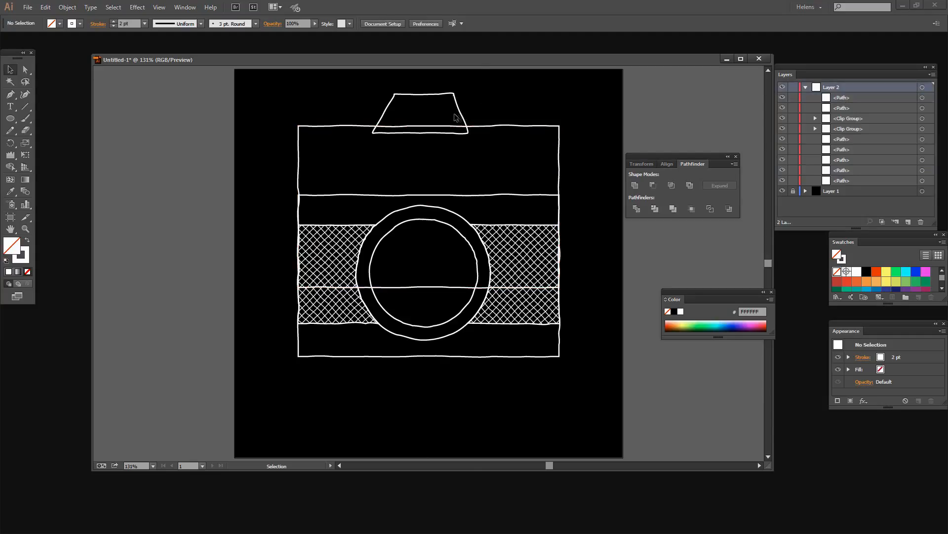
{"action": "left_click", "coordinate": [461, 116]}
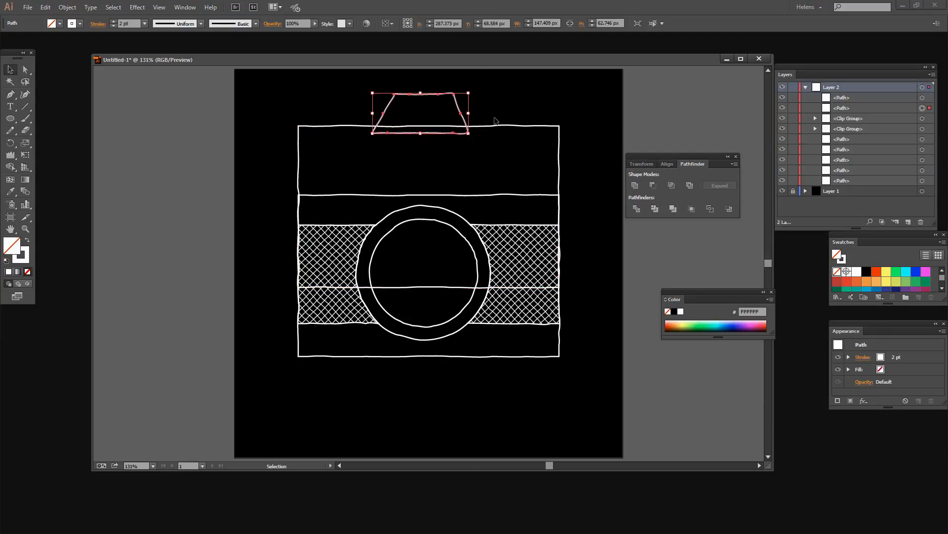
{"action": "left_click", "coordinate": [922, 98], "text": "shift"}
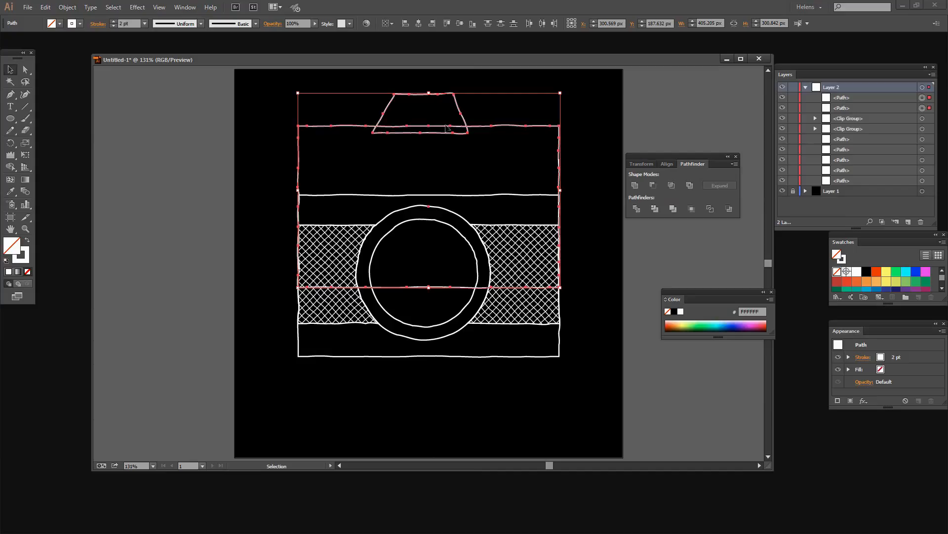
{"action": "left_click", "coordinate": [653, 188]}
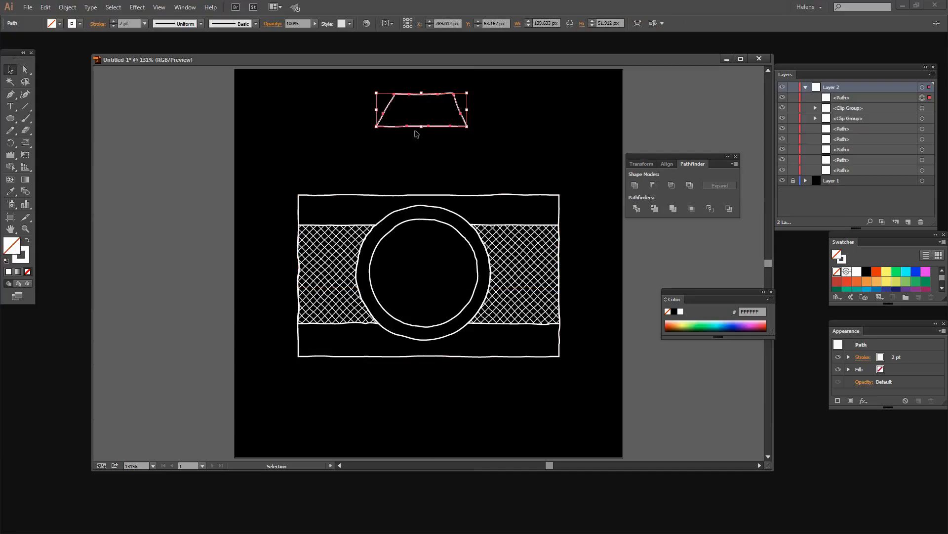
Seat the trimmed trapezoid on the camera body's top edge above the lens and deselect it.
{"action": "left_click_drag", "start_coordinate": [413, 128], "coordinate": [412, 199]}
{"action": "left_click", "coordinate": [472, 162]}
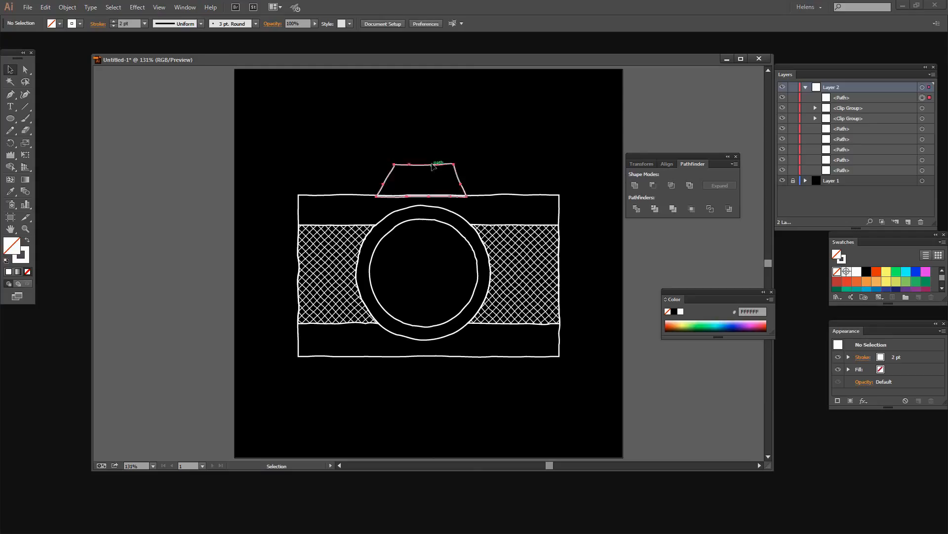
{"action": "left_click", "coordinate": [433, 164]}
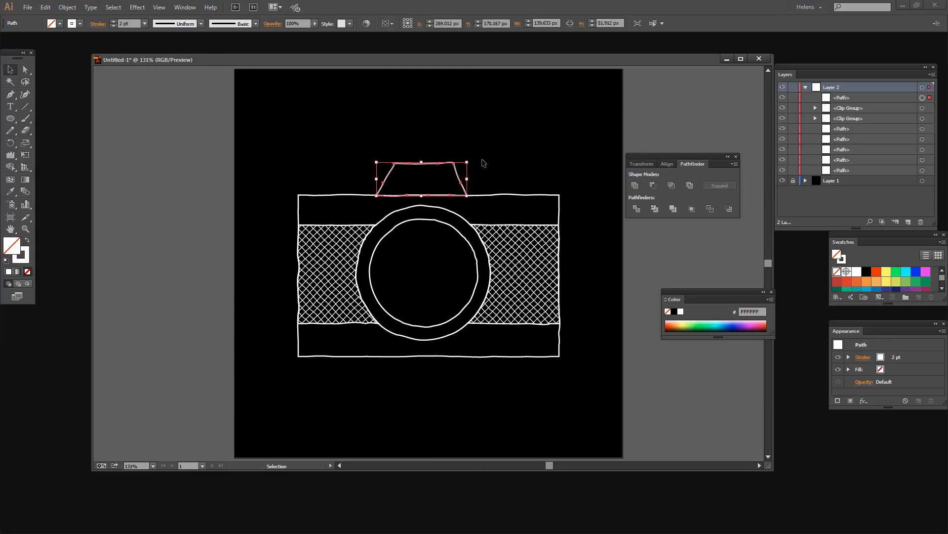
{"action": "left_click", "coordinate": [500, 154]}
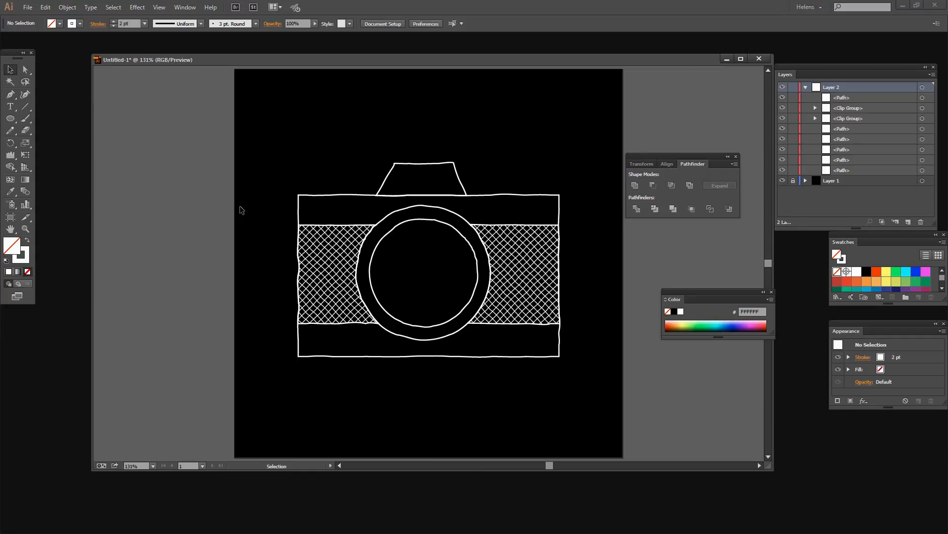
Draw a closed rectangle with the Pen tool on the camera's top edge, near the body's left end.
{"action": "left_click", "coordinate": [8, 95]}
{"action": "left_click", "coordinate": [307, 196]}
{"action": "left_click", "coordinate": [307, 175]}
{"action": "left_click", "coordinate": [354, 175]}
{"action": "left_click", "coordinate": [353, 195]}
{"action": "left_click", "coordinate": [308, 195]}
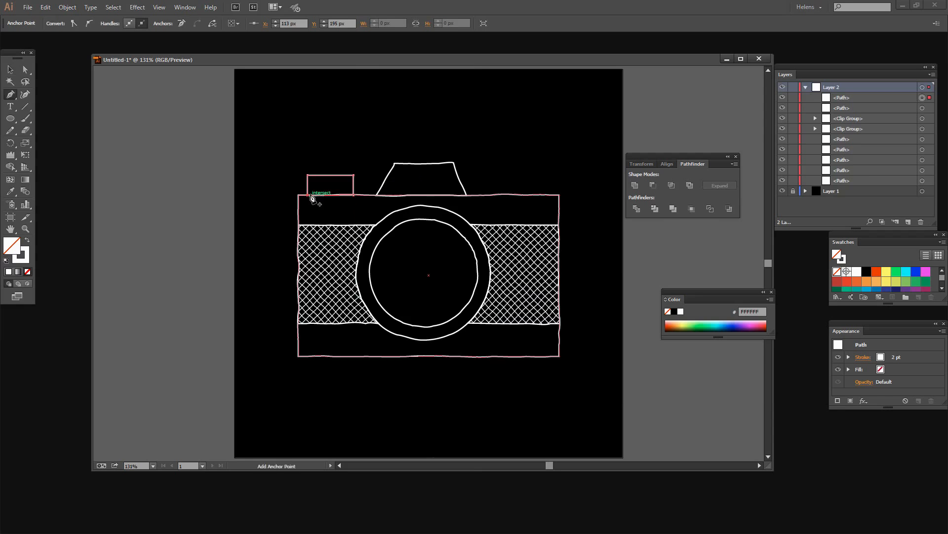
Move the small rectangle up above the camera, roughen it with the Wrinkle tool and deselect it.
{"action": "key", "text": "v"}
{"action": "left_click_drag", "start_coordinate": [318, 174], "coordinate": [311, 124]}
{"action": "left_click", "coordinate": [11, 155]}
{"action": "left_click", "coordinate": [295, 141]}
{"action": "key", "text": "v"}
{"action": "left_click", "coordinate": [513, 159]}
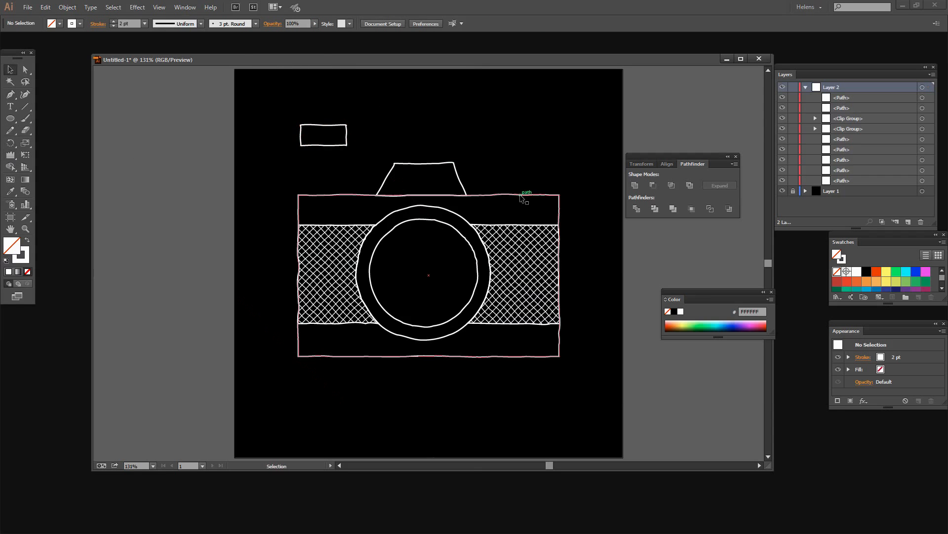
Trim the rectangle's base by subtracting a front copy of the body outline, and seat it on the camera's top edge.
{"action": "left_click_drag", "start_coordinate": [319, 195], "coordinate": [305, 144]}
{"action": "left_click", "coordinate": [318, 125], "text": "shift"}
{"action": "left_click_drag", "start_coordinate": [871, 183], "coordinate": [850, 93]}
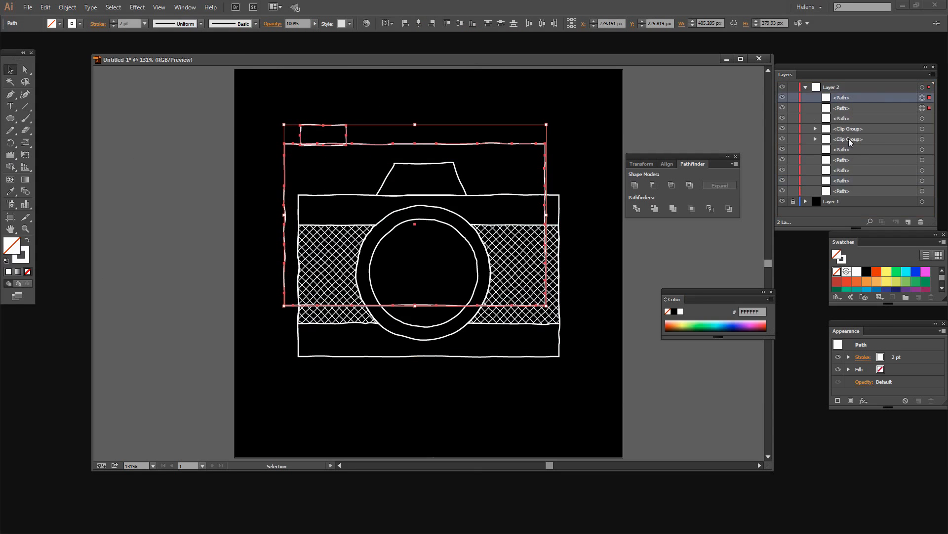
{"action": "left_click", "coordinate": [652, 184]}
{"action": "left_click_drag", "start_coordinate": [321, 144], "coordinate": [332, 176]}
{"action": "left_click", "coordinate": [251, 177]}
{"action": "left_click", "coordinate": [297, 133]}
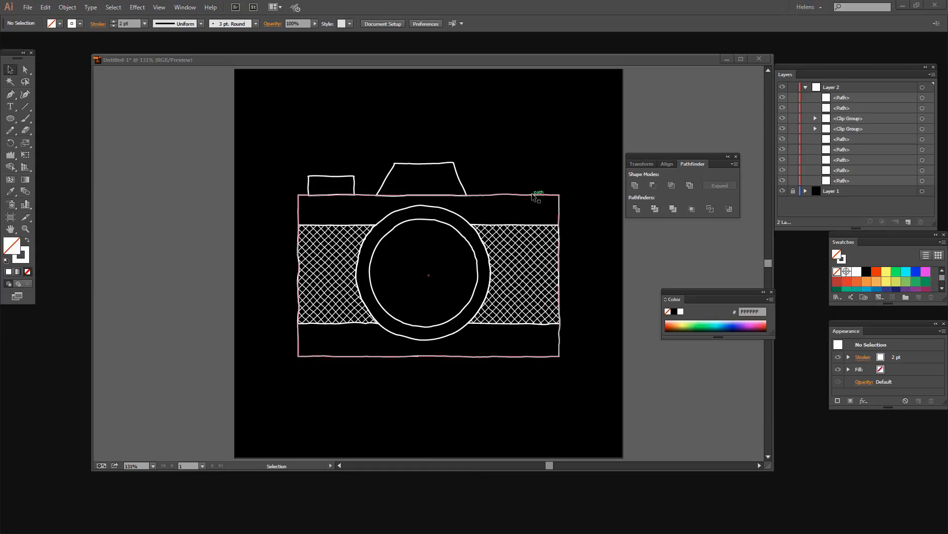
Unite a circle about 24 px wide with a rectangle over its lower half into a round-topped button, and roughen it with the Wrinkle tool.
{"action": "left_click", "coordinate": [10, 121]}
{"action": "left_click_drag", "start_coordinate": [528, 110], "coordinate": [545, 126]}
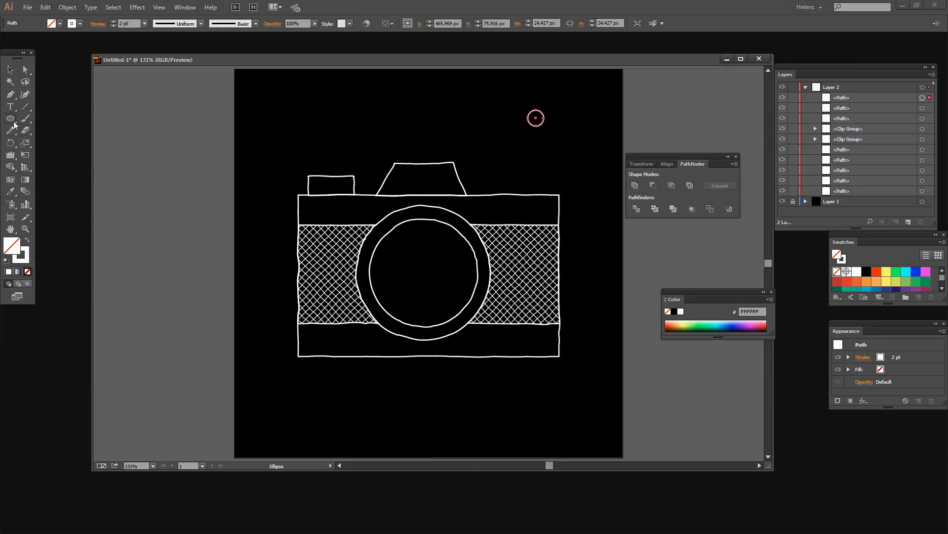
{"action": "left_click_drag", "start_coordinate": [17, 122], "coordinate": [25, 119]}
{"action": "mouse_move", "coordinate": [528, 117]}
{"action": "left_mouse_down"}
{"action": "mouse_move", "coordinate": [544, 142]}
{"action": "mouse_move", "coordinate": [519, 95]}
{"action": "left_mouse_up"}
{"action": "key", "text": "v"}
{"action": "left_click", "coordinate": [521, 144]}
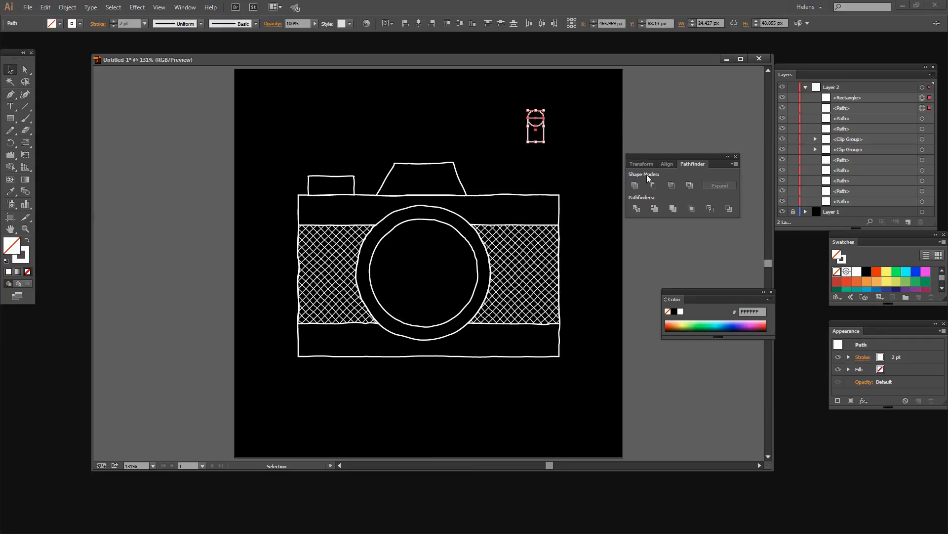
{"action": "left_click", "coordinate": [635, 186]}
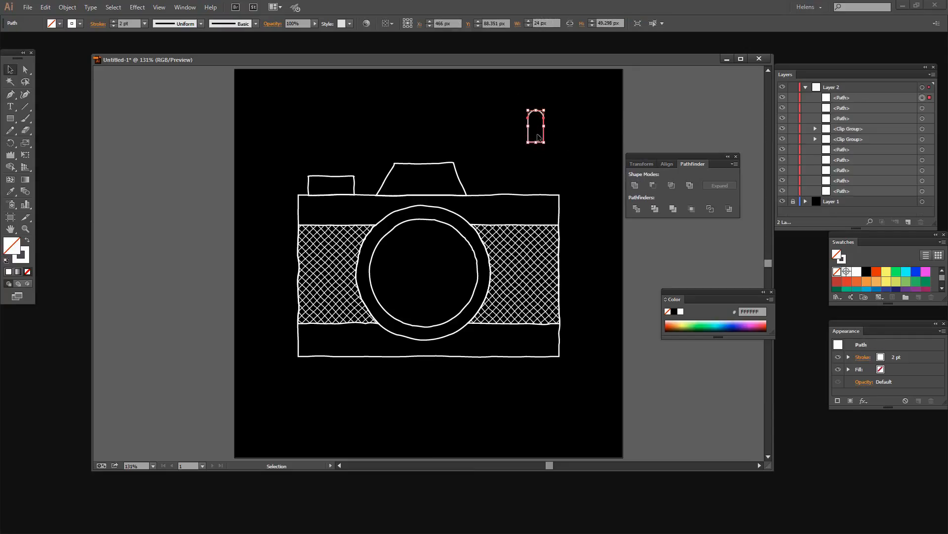
{"action": "left_click", "coordinate": [10, 156]}
{"action": "left_click", "coordinate": [538, 98]}
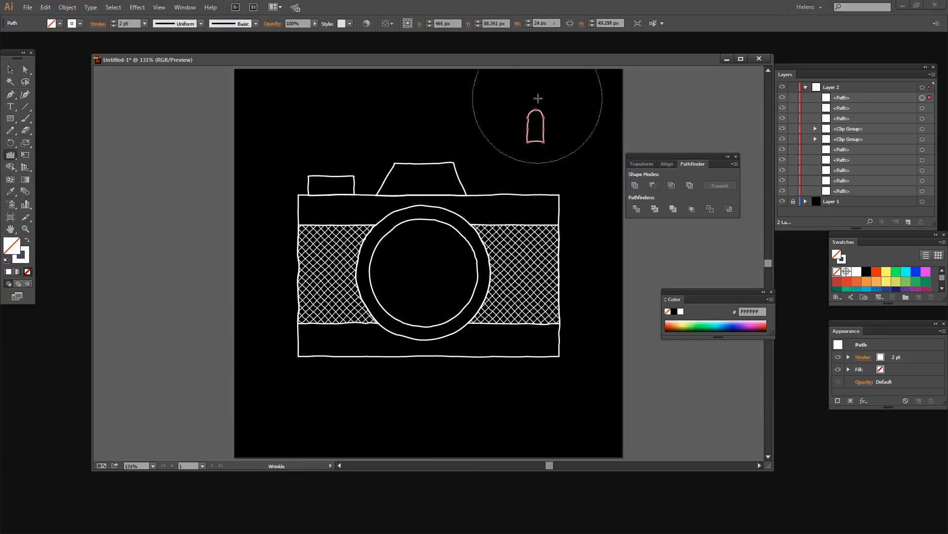
Trim the round-topped button's base by subtracting a front copy of the body outline, and seat it on the body's top edge near the right end.
{"action": "left_click", "coordinate": [11, 71]}
{"action": "left_click_drag", "start_coordinate": [527, 195], "coordinate": [527, 134]}
{"action": "left_click", "coordinate": [567, 153]}
{"action": "left_click", "coordinate": [559, 135]}
{"action": "left_click_drag", "start_coordinate": [868, 192], "coordinate": [866, 93]}
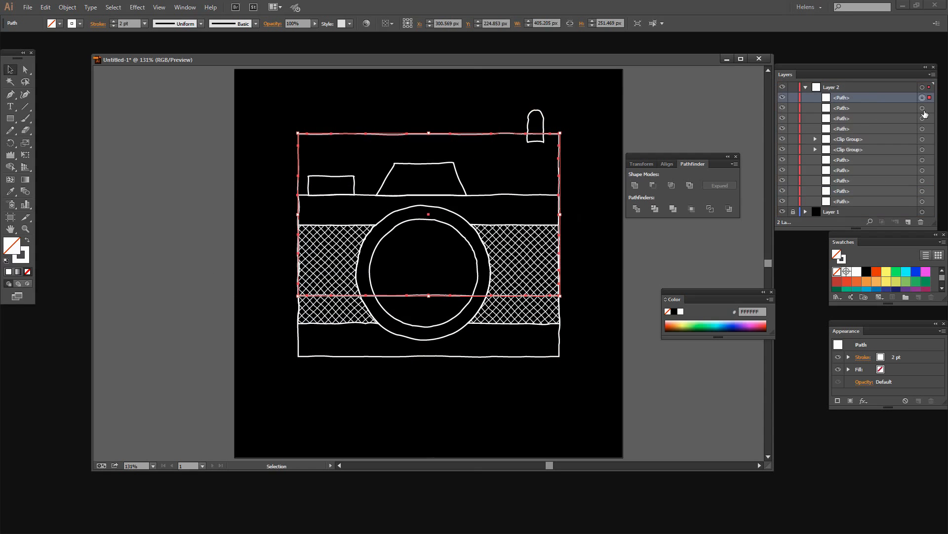
{"action": "left_click", "coordinate": [923, 108], "text": "shift"}
{"action": "left_click", "coordinate": [653, 186]}
{"action": "left_click_drag", "start_coordinate": [531, 110], "coordinate": [531, 179]}
{"action": "left_click", "coordinate": [540, 206]}
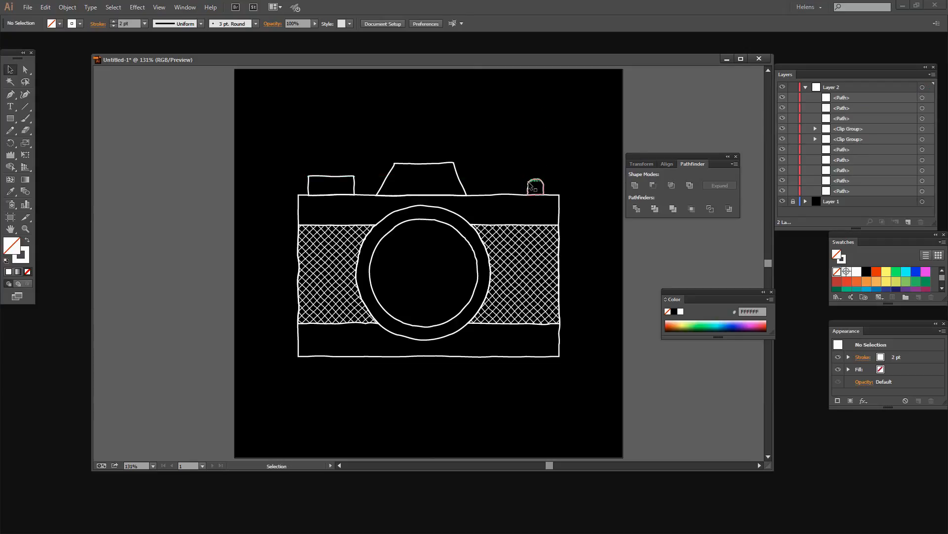
Even out the kinks along the left side of the round-topped button with the Smooth tool.
{"action": "key", "text": "z"}
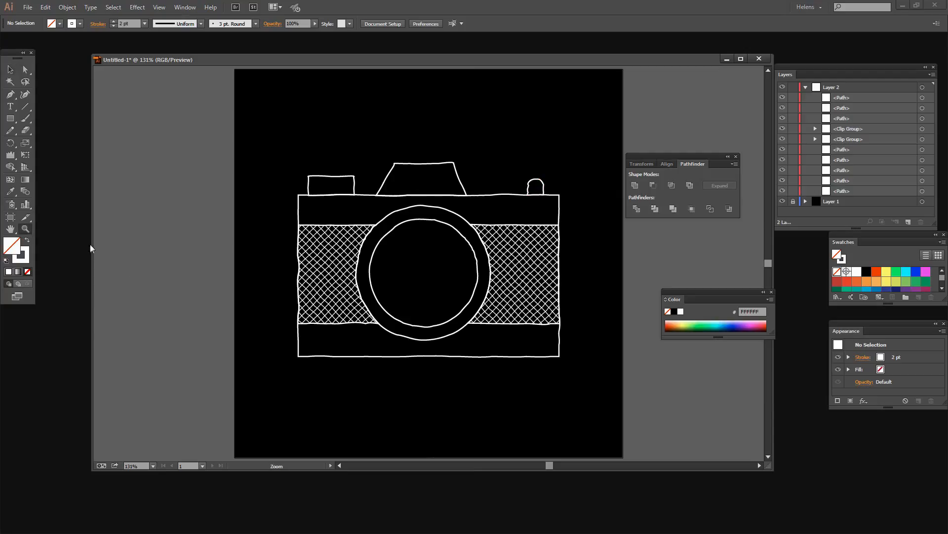
{"action": "left_click_drag", "start_coordinate": [516, 171], "coordinate": [538, 221]}
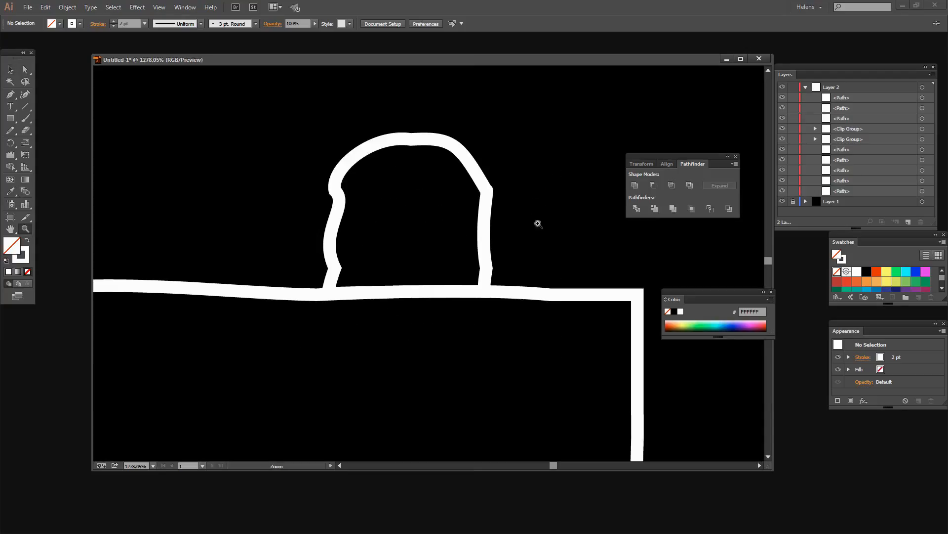
{"action": "left_click", "coordinate": [11, 131]}
{"action": "left_click", "coordinate": [10, 133]}
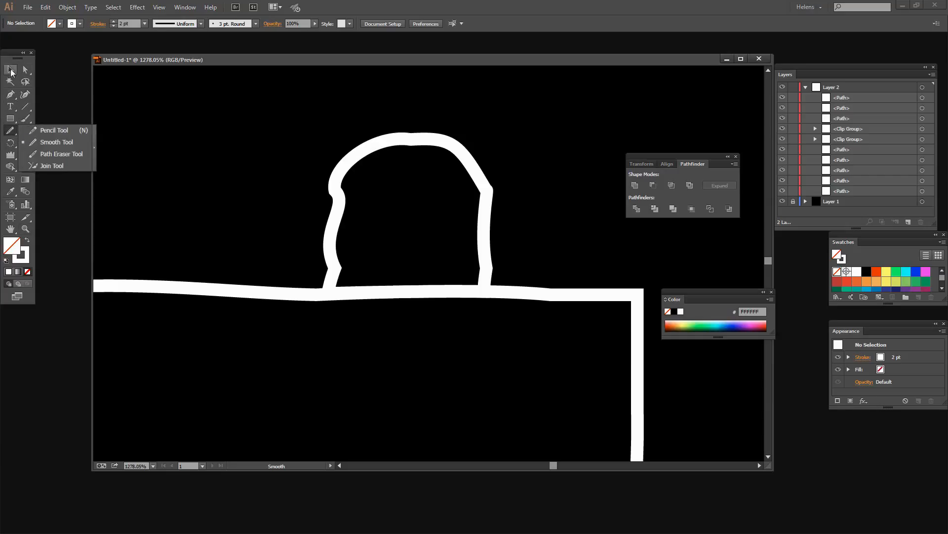
{"action": "left_click", "coordinate": [11, 69]}
{"action": "left_click", "coordinate": [339, 212]}
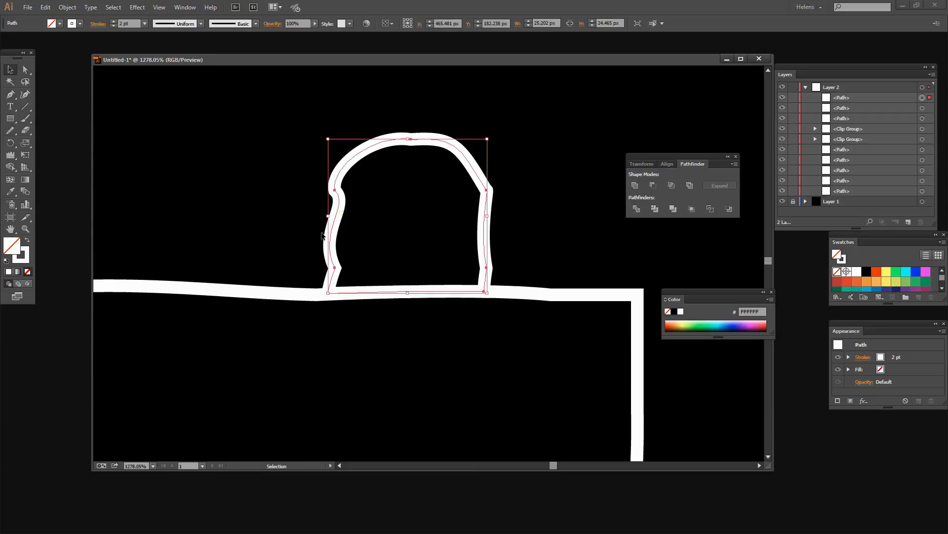
{"action": "left_click", "coordinate": [10, 131]}
{"action": "left_click_drag", "start_coordinate": [334, 191], "coordinate": [334, 259]}
{"action": "mouse_move", "coordinate": [341, 228]}
{"action": "left_mouse_down"}
{"action": "mouse_move", "coordinate": [330, 182]}
{"action": "mouse_move", "coordinate": [346, 162]}
{"action": "left_mouse_up"}
{"action": "left_click_drag", "start_coordinate": [332, 277], "coordinate": [341, 195]}
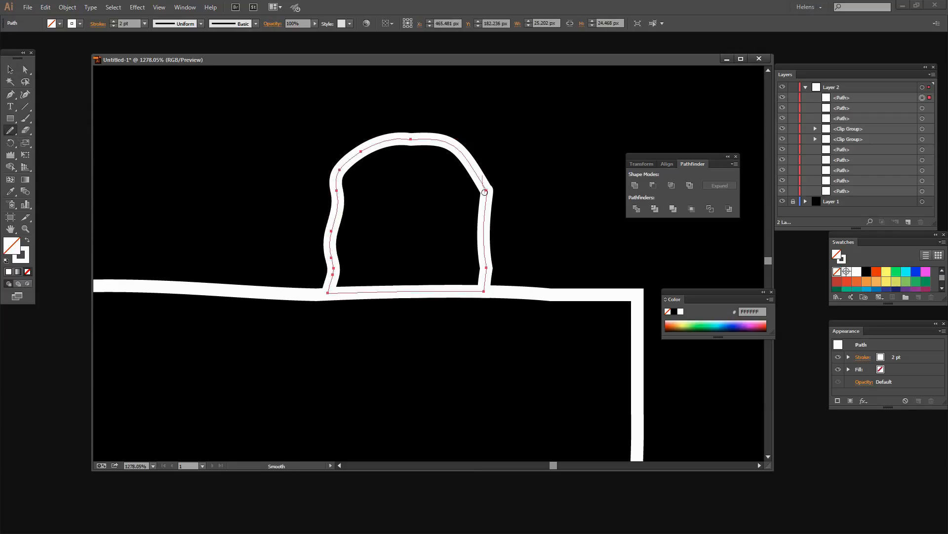
Smooth the right side of the round-topped button, refine its left side again and return to the whole-artboard view.
{"action": "left_click_drag", "start_coordinate": [457, 150], "coordinate": [487, 194]}
{"action": "left_click_drag", "start_coordinate": [482, 177], "coordinate": [489, 242]}
{"action": "left_click_drag", "start_coordinate": [337, 195], "coordinate": [333, 274]}
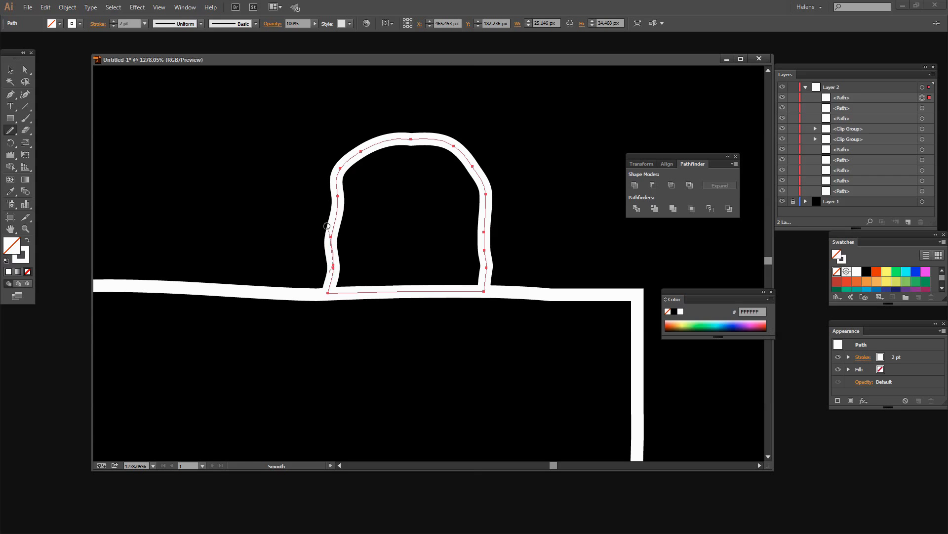
{"action": "left_click_drag", "start_coordinate": [486, 277], "coordinate": [487, 244]}
{"action": "key", "text": "z"}
{"action": "left_click", "coordinate": [547, 226], "text": "alt"}
{"action": "left_click", "coordinate": [547, 227], "text": "alt"}
{"action": "left_click", "coordinate": [548, 226], "text": "alt"}
{"action": "left_click", "coordinate": [304, 243], "text": "alt"}
{"action": "key", "text": "ctrl+0"}
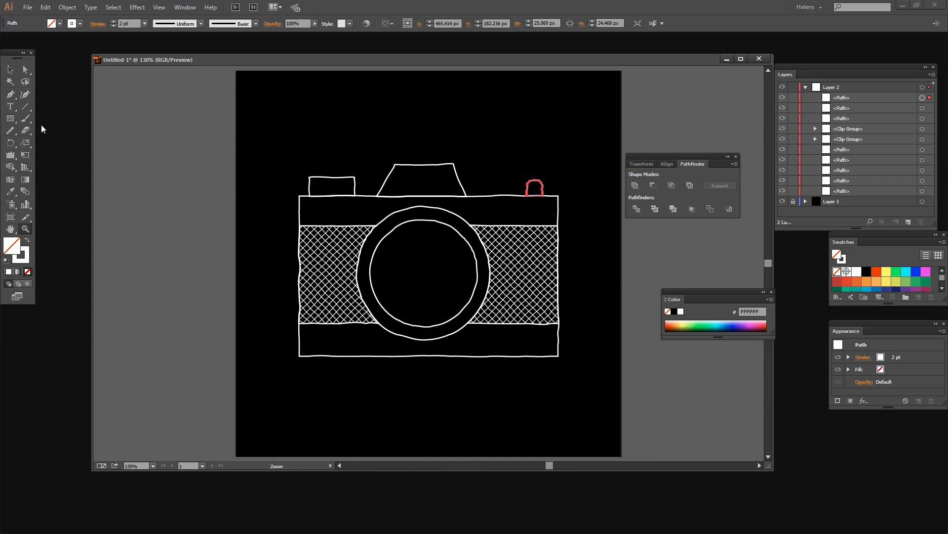
Draw a circle about 25 px wide near the artboard's upper-left corner and give it a white fill with no stroke.
{"action": "left_click", "coordinate": [10, 70]}
{"action": "left_click", "coordinate": [292, 409]}
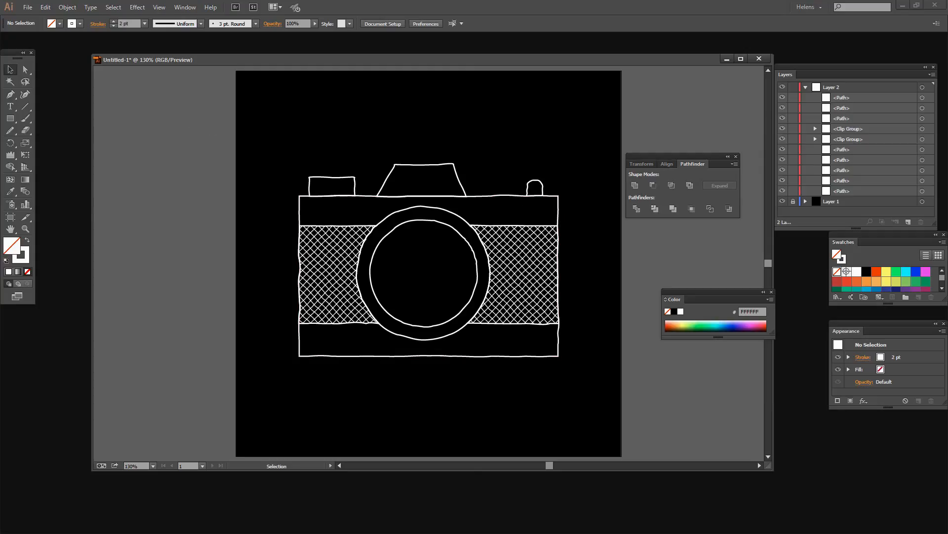
{"action": "left_click", "coordinate": [10, 119]}
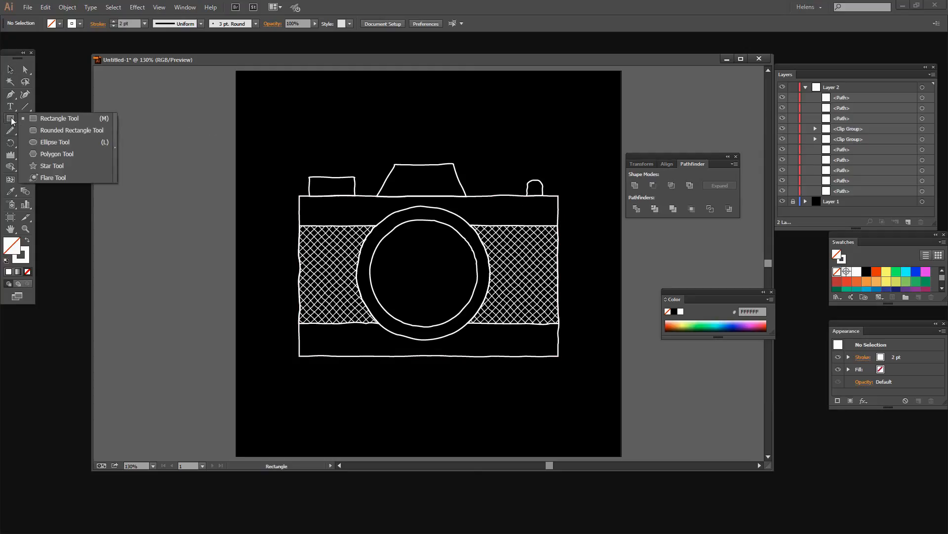
{"action": "left_click", "coordinate": [45, 142]}
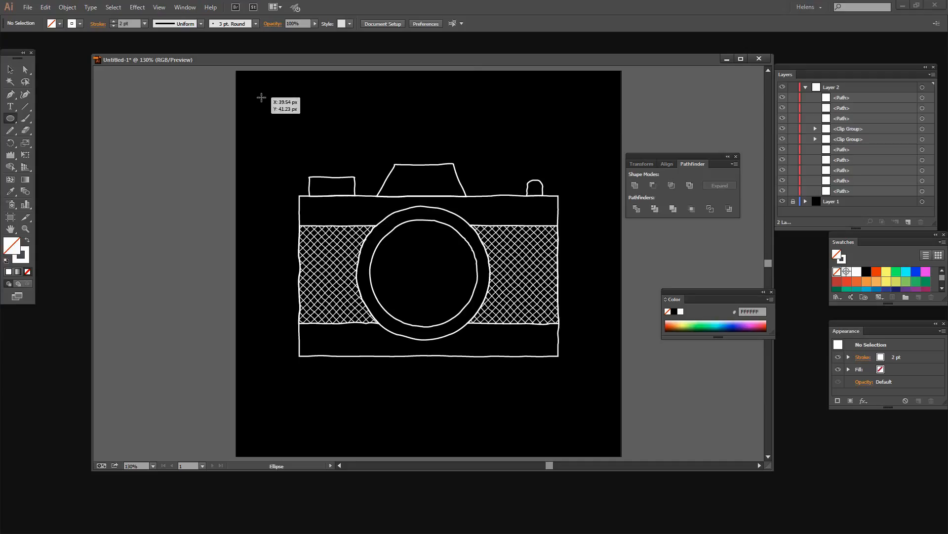
{"action": "left_click_drag", "start_coordinate": [261, 97], "coordinate": [278, 115]}
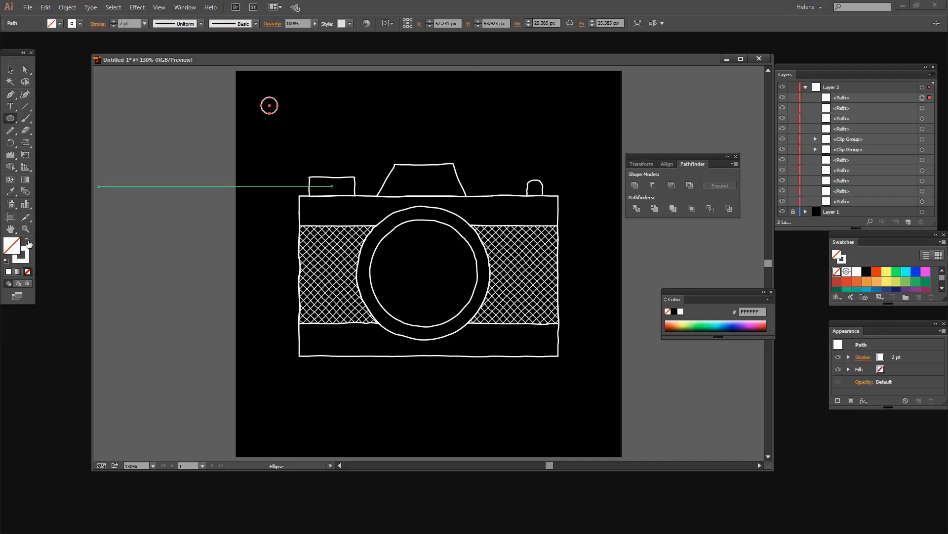
{"action": "left_click", "coordinate": [28, 241]}
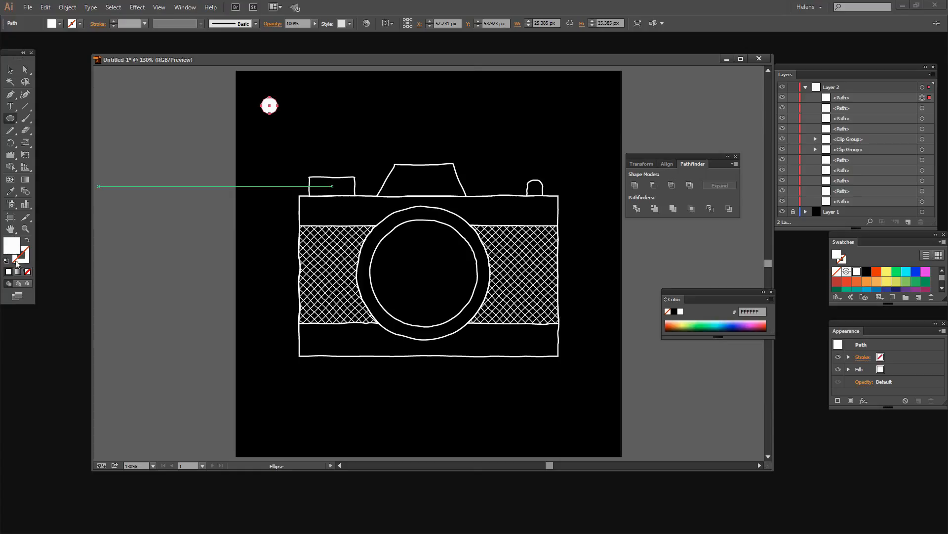
Roughen the small white circle slightly with the Wrinkle tool.
{"action": "left_click", "coordinate": [10, 157]}
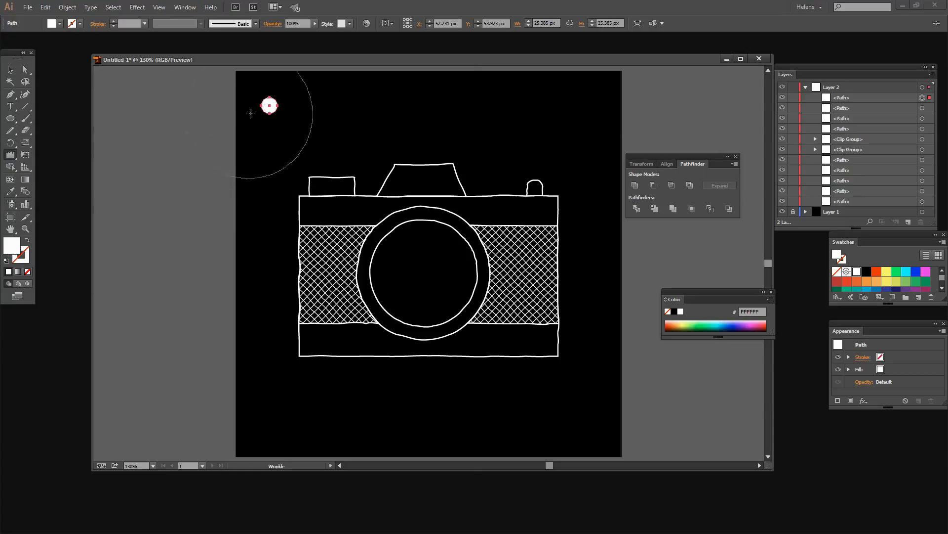
{"action": "left_click", "coordinate": [258, 110]}
{"action": "key", "text": "alt"}
Duplicate the roughened circle beside the original and swap the copy's fill and stroke into a white outline.
{"action": "left_click", "coordinate": [16, 66]}
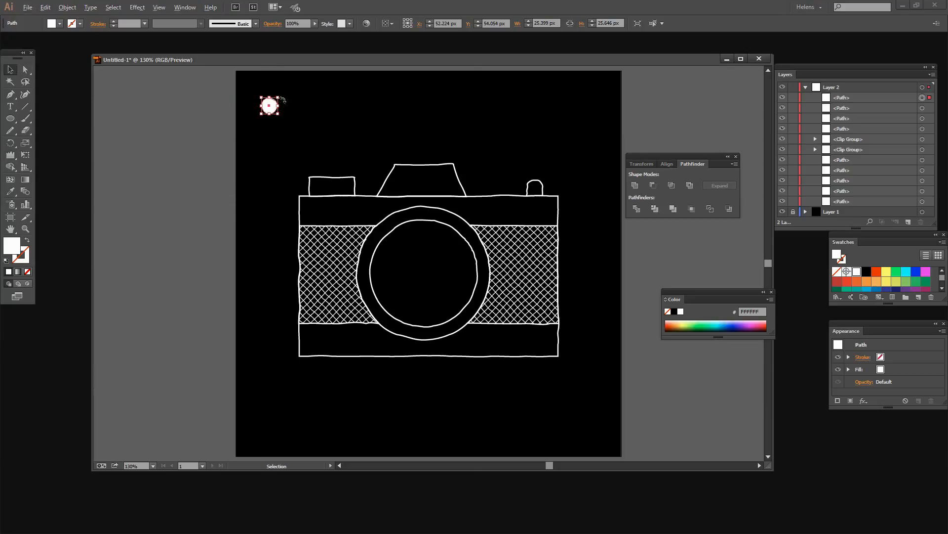
{"action": "left_click_drag", "start_coordinate": [278, 105], "coordinate": [302, 105]}
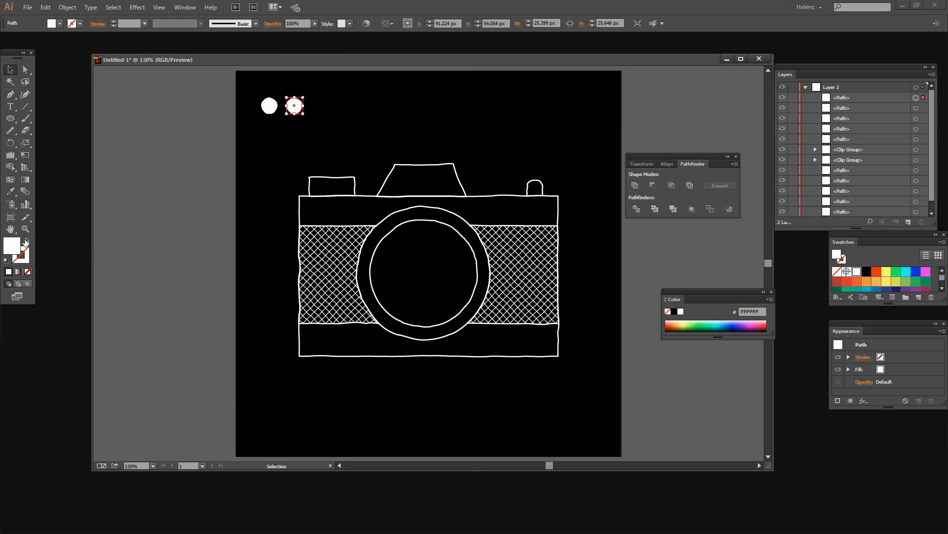
{"action": "left_click", "coordinate": [26, 241]}
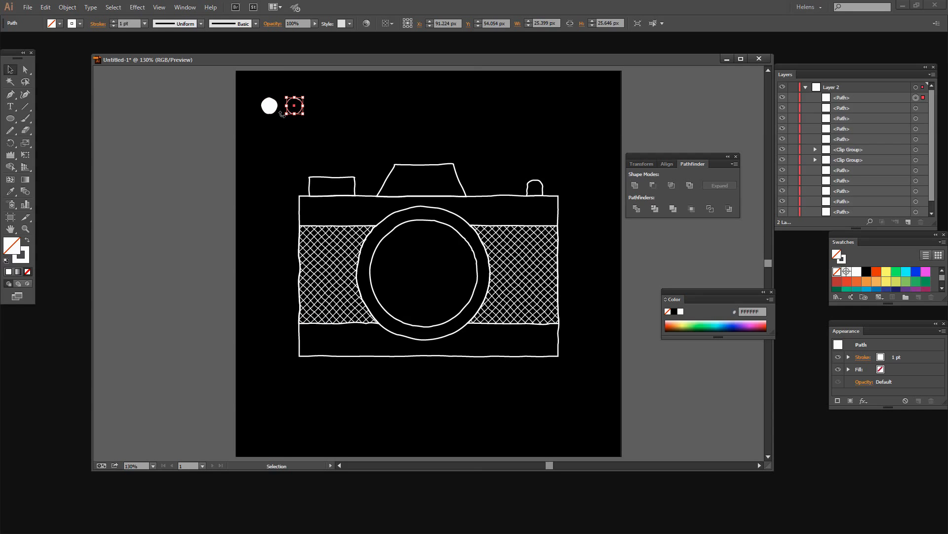
Enlarge the outlined circle to about 32 px, centre it around the filled one and set its stroke to 2 pt.
{"action": "key", "text": "shift"}
{"action": "left_click_drag", "start_coordinate": [286, 115], "coordinate": [226, 95]}
{"action": "left_click", "coordinate": [261, 141]}
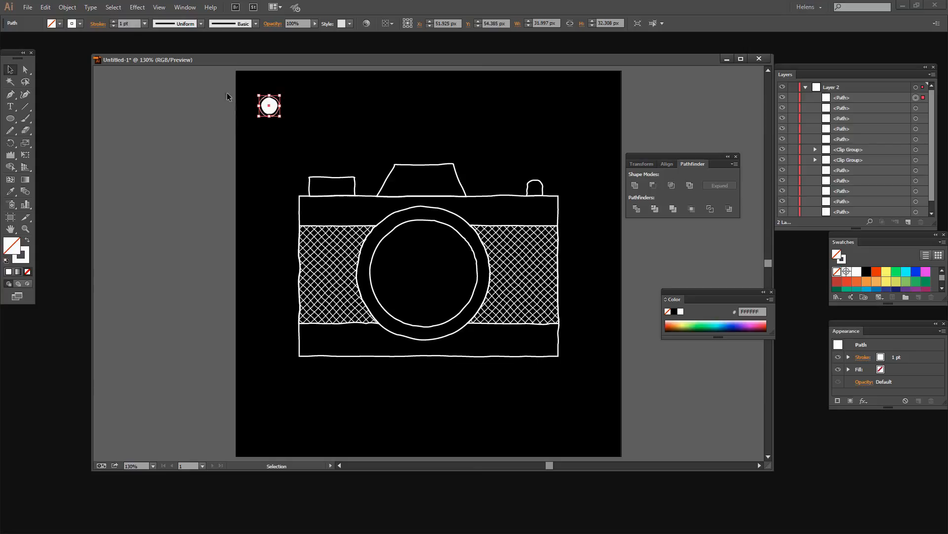
{"action": "left_click", "coordinate": [113, 20]}
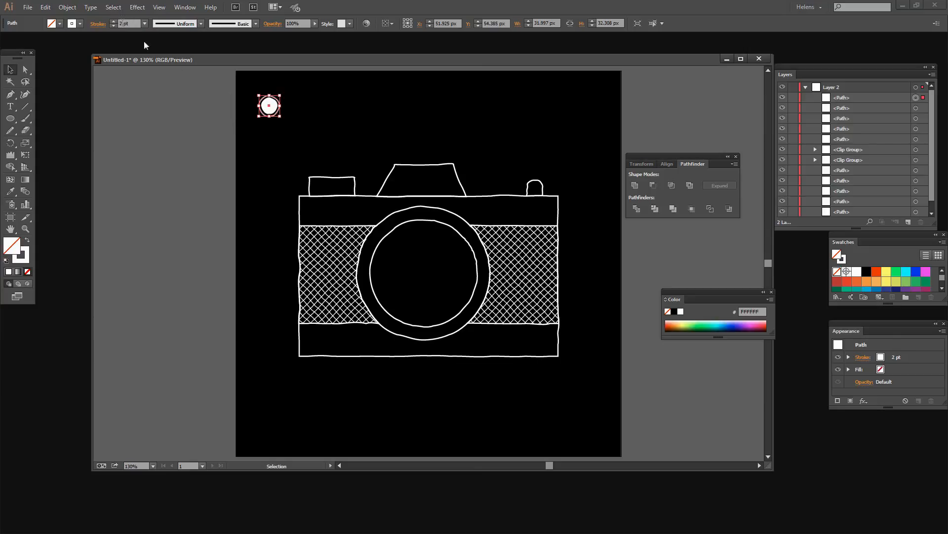
{"action": "left_click", "coordinate": [242, 130]}
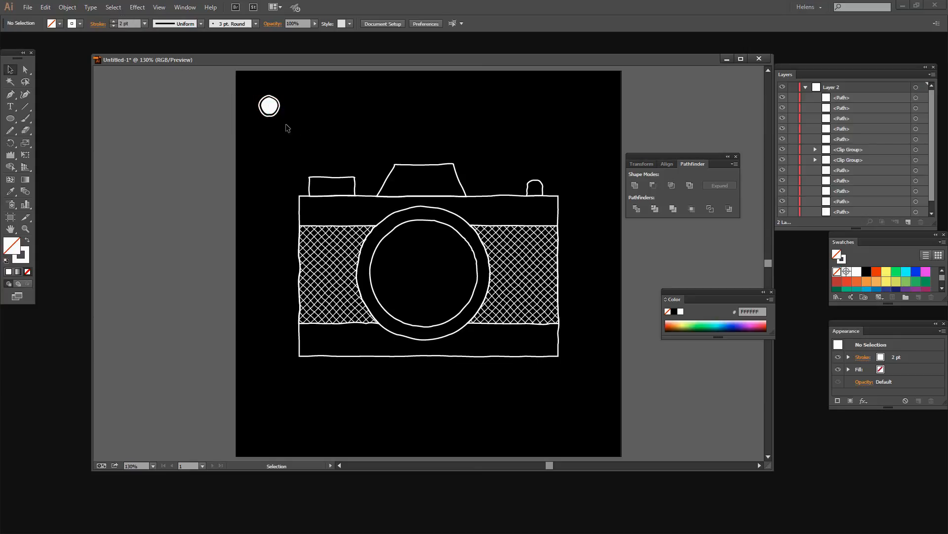
Group the filled circle with its surrounding ring.
{"action": "left_click_drag", "start_coordinate": [286, 125], "coordinate": [242, 78]}
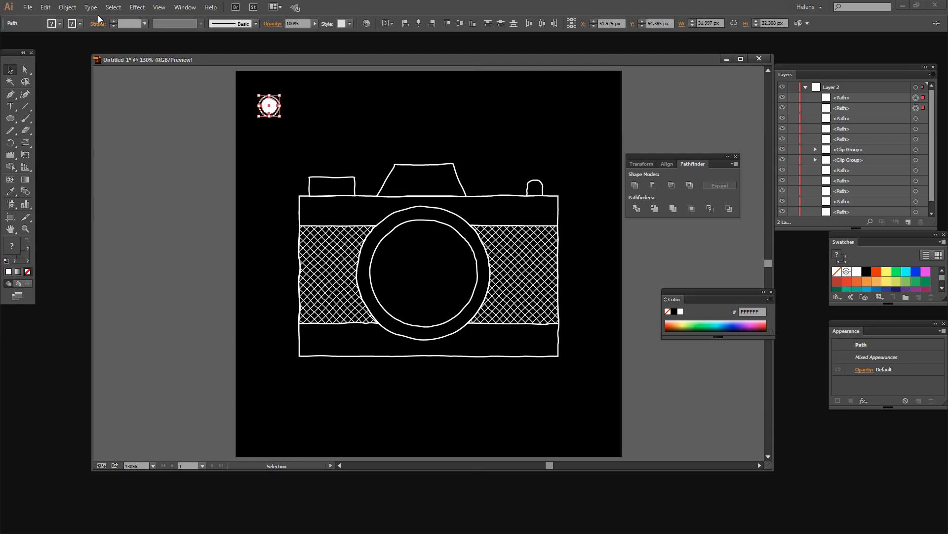
{"action": "left_click", "coordinate": [67, 7]}
{"action": "left_click", "coordinate": [77, 45]}
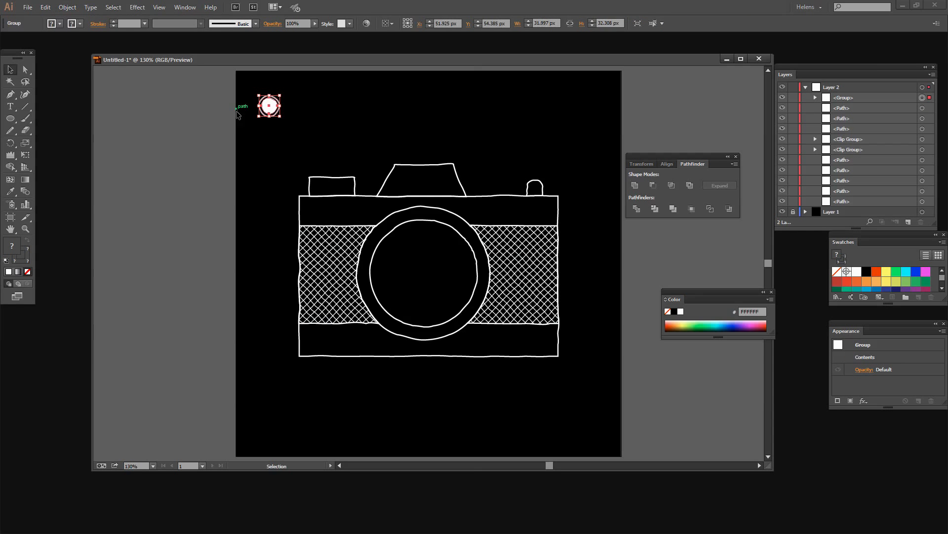
Place two of the grouped circles side by side in the camera's upper-right band and a rotated copy about 21 px wide in its lower-left corner.
{"action": "left_click", "coordinate": [258, 132]}
{"action": "left_click_drag", "start_coordinate": [274, 111], "coordinate": [318, 340]}
{"action": "left_click", "coordinate": [526, 203]}
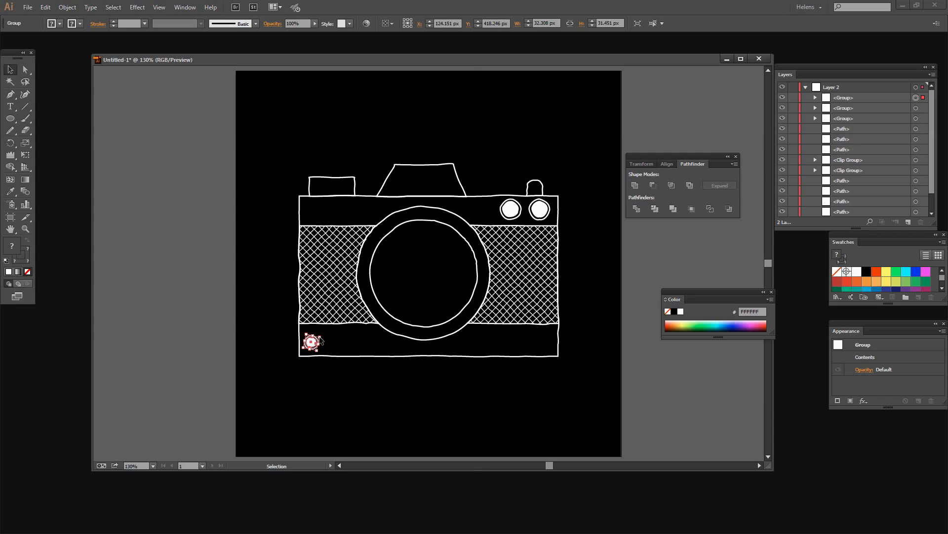
{"action": "left_click", "coordinate": [274, 350]}
{"action": "left_click", "coordinate": [312, 343]}
Shrink the filled circle inside the camera's lower-left ring to about 16 px wide in isolation mode, and return to the whole-artboard view.
{"action": "key", "text": "z"}
{"action": "left_click_drag", "start_coordinate": [303, 329], "coordinate": [346, 377]}
{"action": "key", "text": "v"}
{"action": "double_click", "coordinate": [378, 124]}
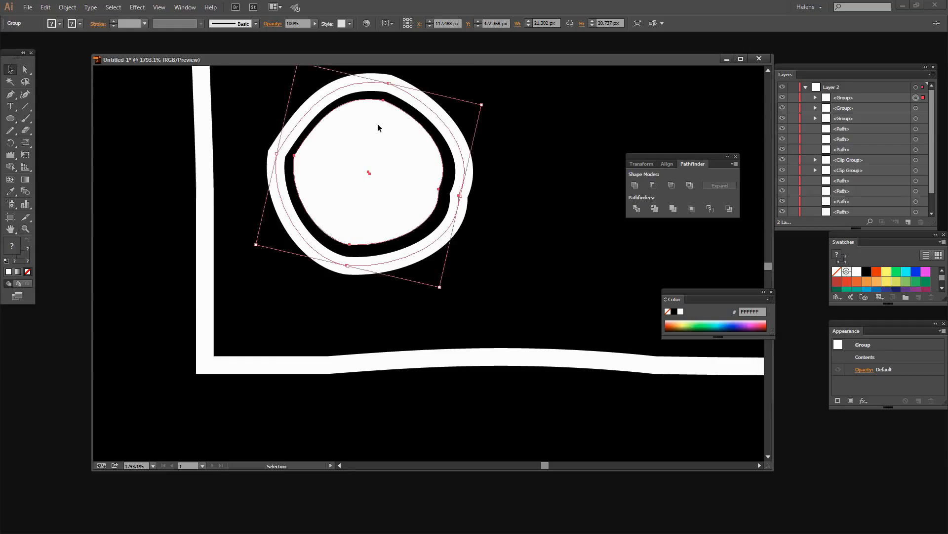
{"action": "left_click", "coordinate": [364, 115]}
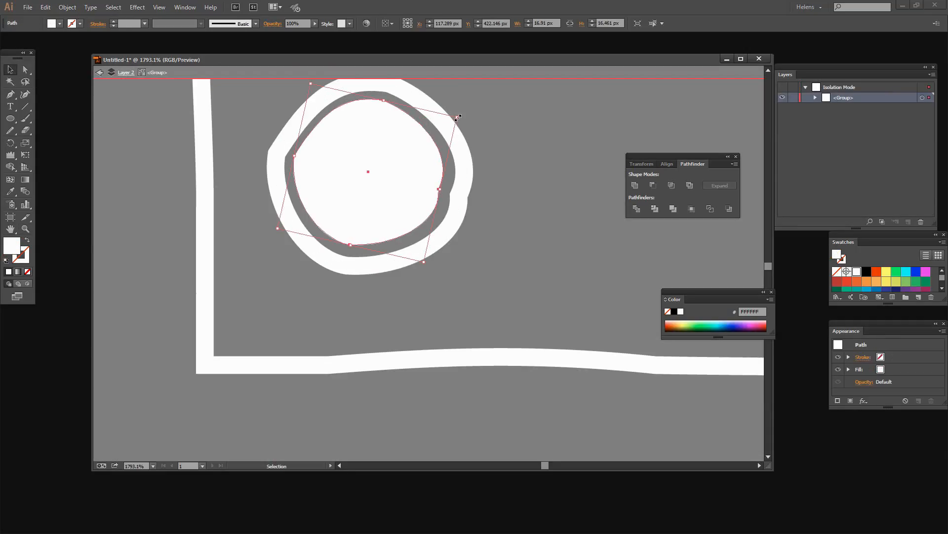
{"action": "left_click_drag", "start_coordinate": [458, 118], "coordinate": [452, 122]}
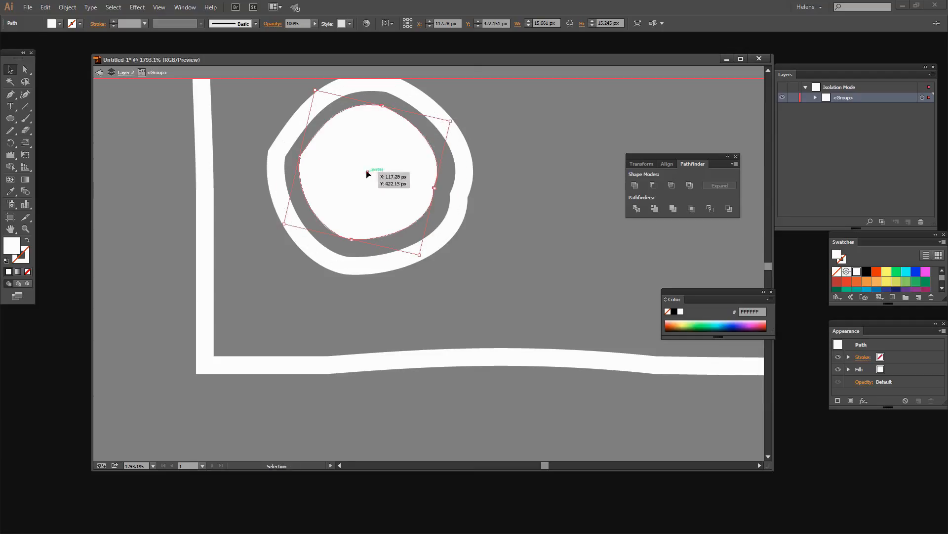
{"action": "left_click", "coordinate": [99, 73]}
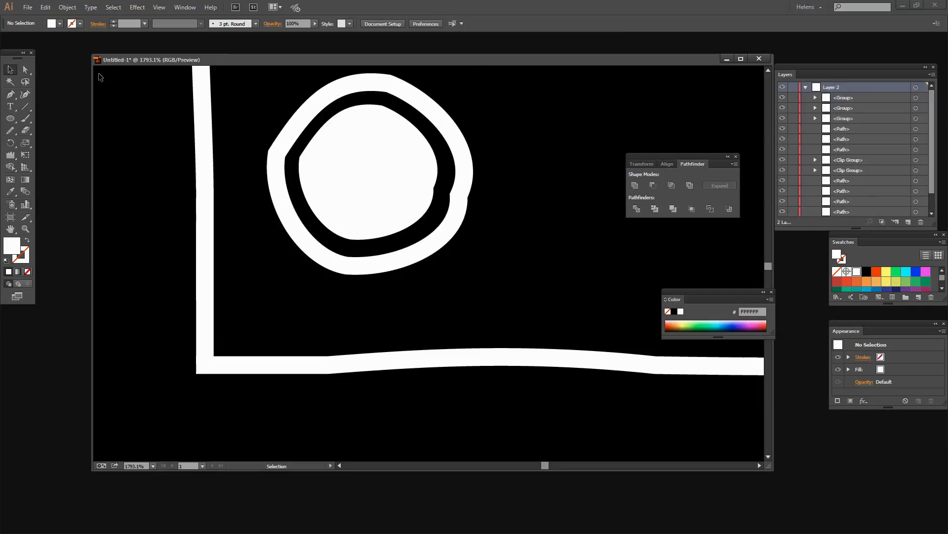
{"action": "key", "text": "ctrl+0"}
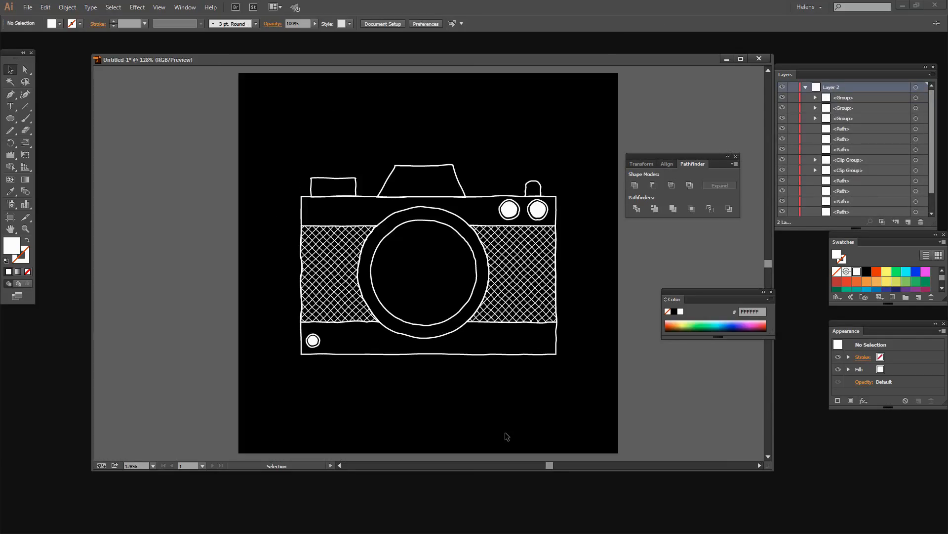